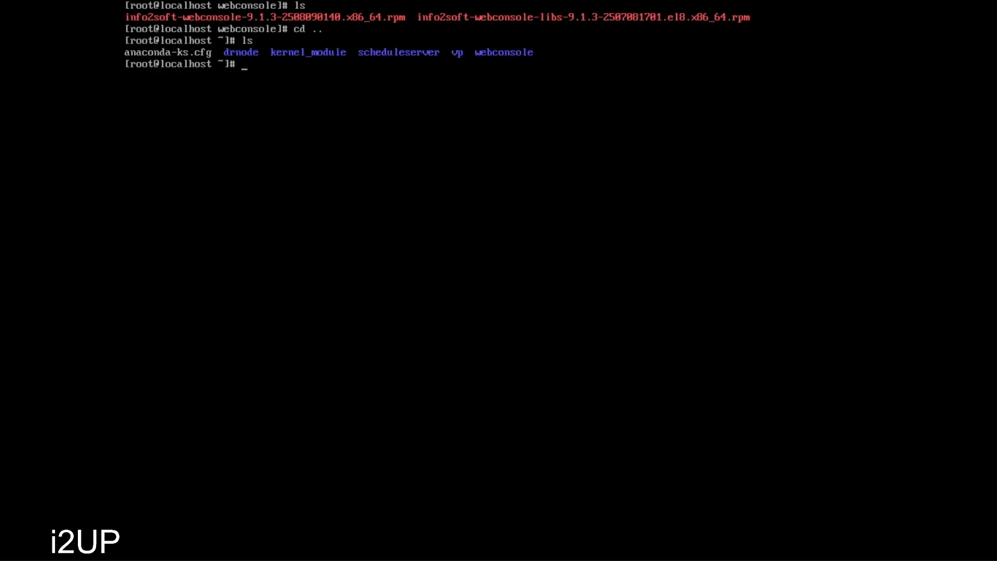
# - Enter the webconsole folder, list its two rpm packages, and start a yum install of unzip, zip and psmisc
pyautogui.write('cd web')
pyautogui.press('Tab')
pyautogui.press('Return')
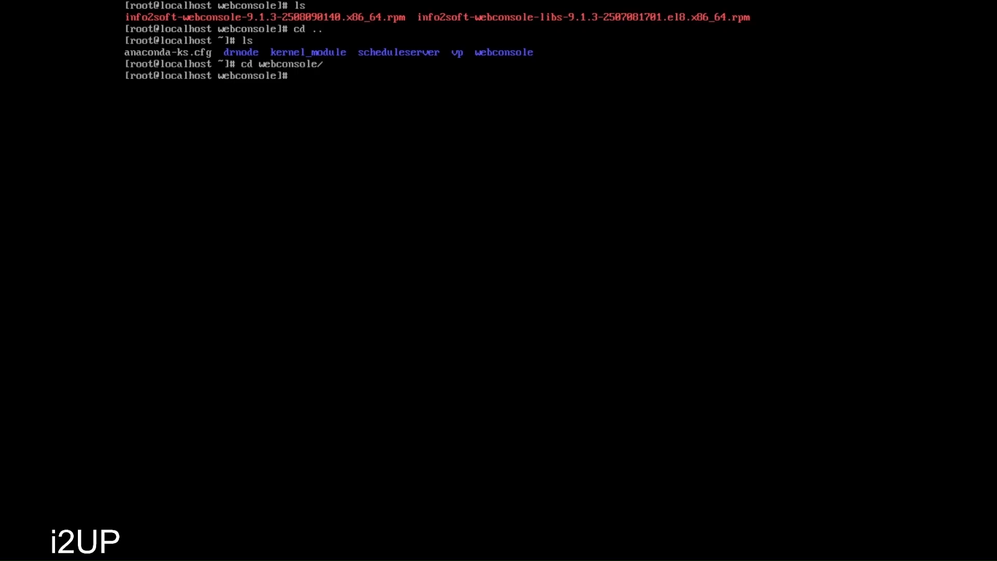
pyautogui.write('ls')
pyautogui.press('Return')
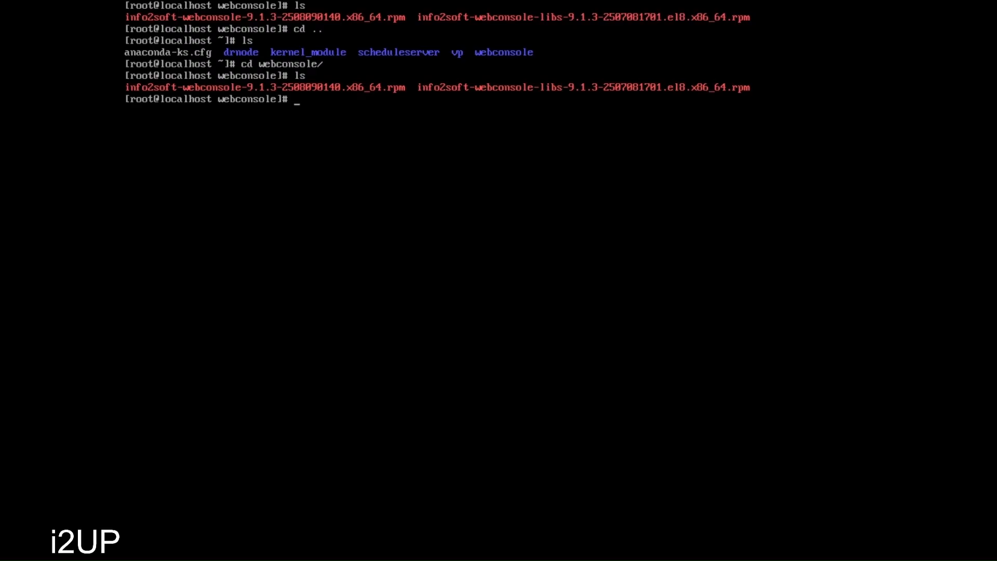
pyautogui.write('yum install unzip zip psmi')
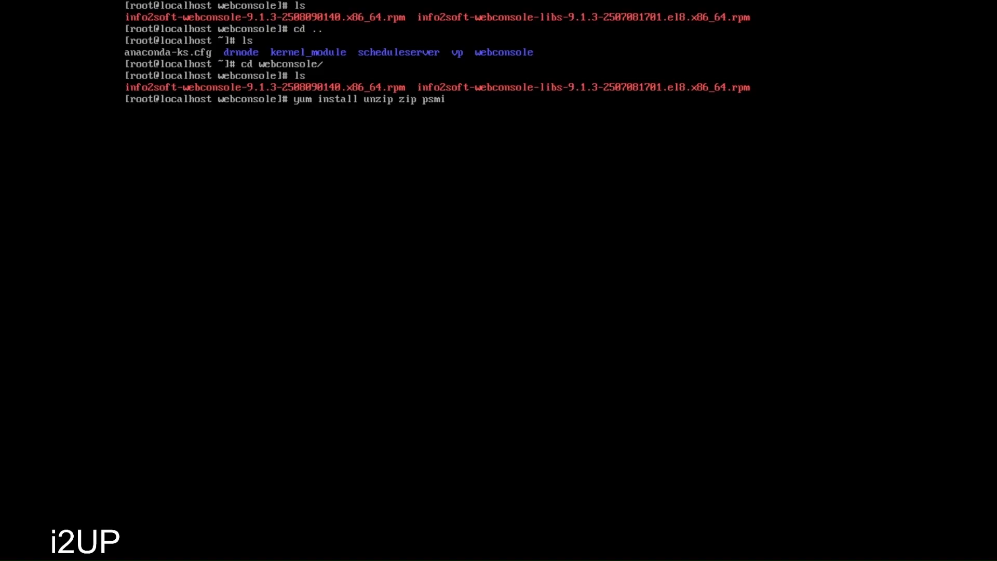
pyautogui.write('sc -t')
# - Correct the option to -y so unzip, zip and psmisc install, then clear the terminal
pyautogui.press('BackSpace')
pyautogui.write('y')
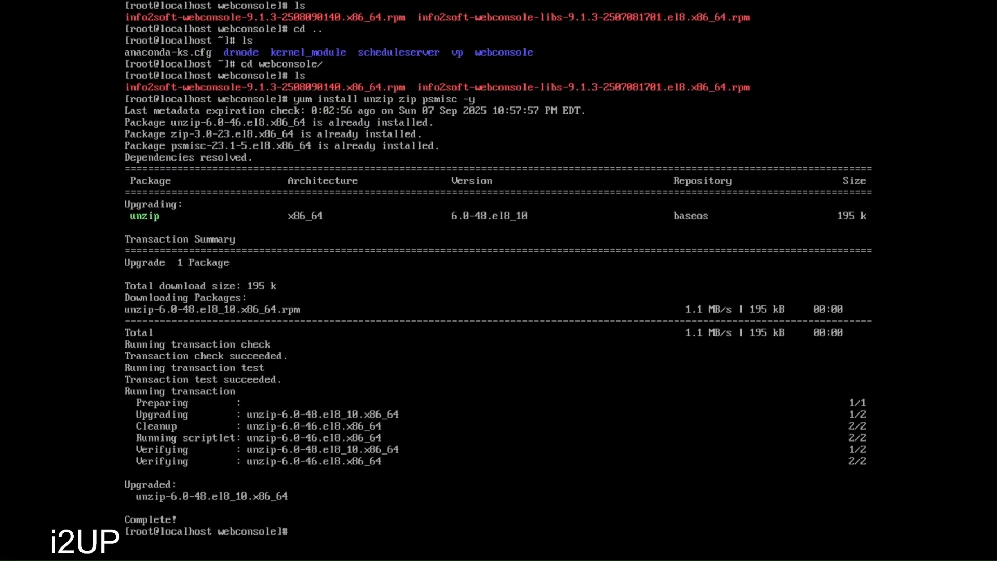
pyautogui.write('clear')
pyautogui.press('Return')
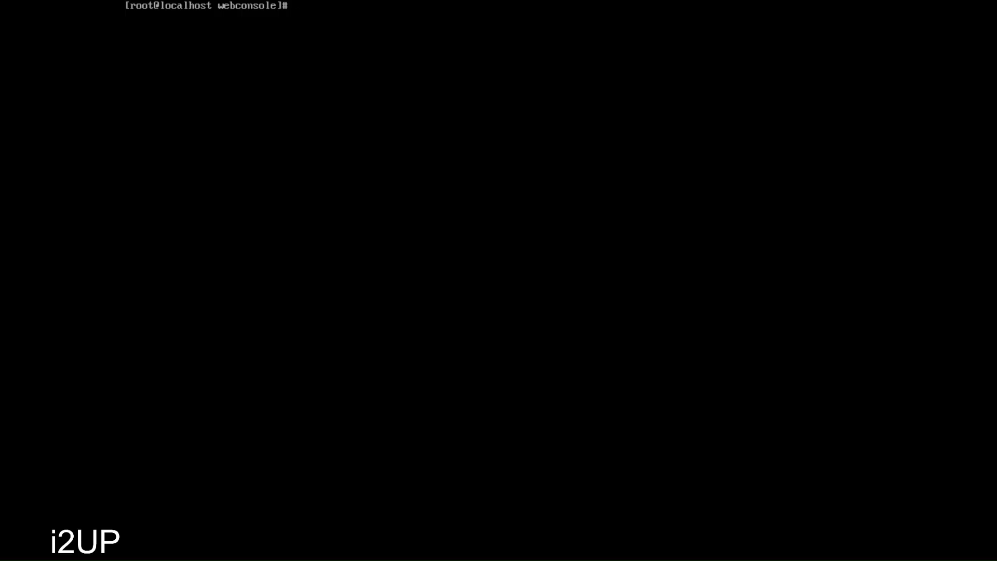
# - Install the info2soft-webconsole-libs rpm with rpm -ivh
pyautogui.write('rpm -ivh info')
pyautogui.press('Tab')
pyautogui.write('we')
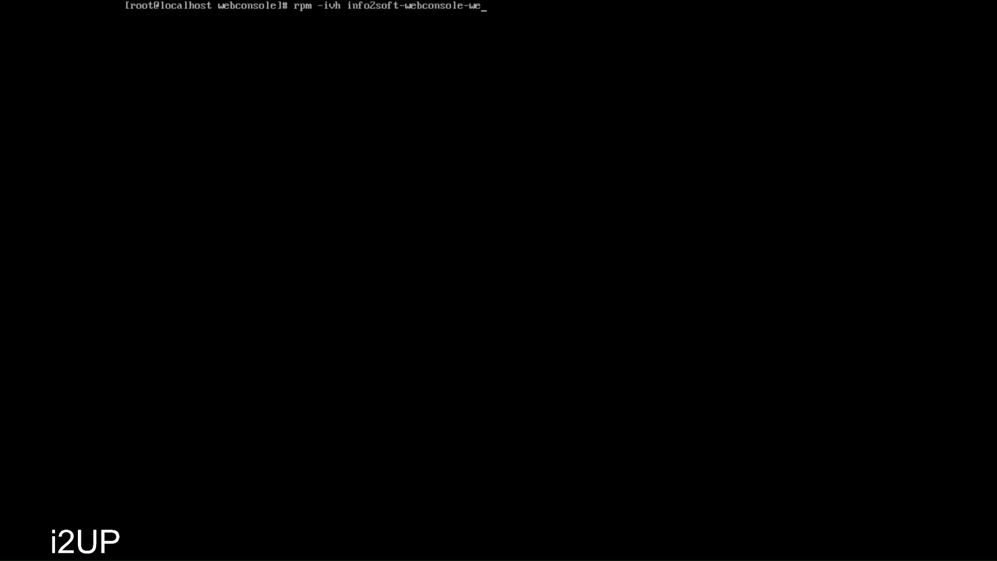
pyautogui.write('b')
pyautogui.press('BackSpace')
pyautogui.press('BackSpace')
pyautogui.press('BackSpace')
pyautogui.write('l')
pyautogui.press('Tab')
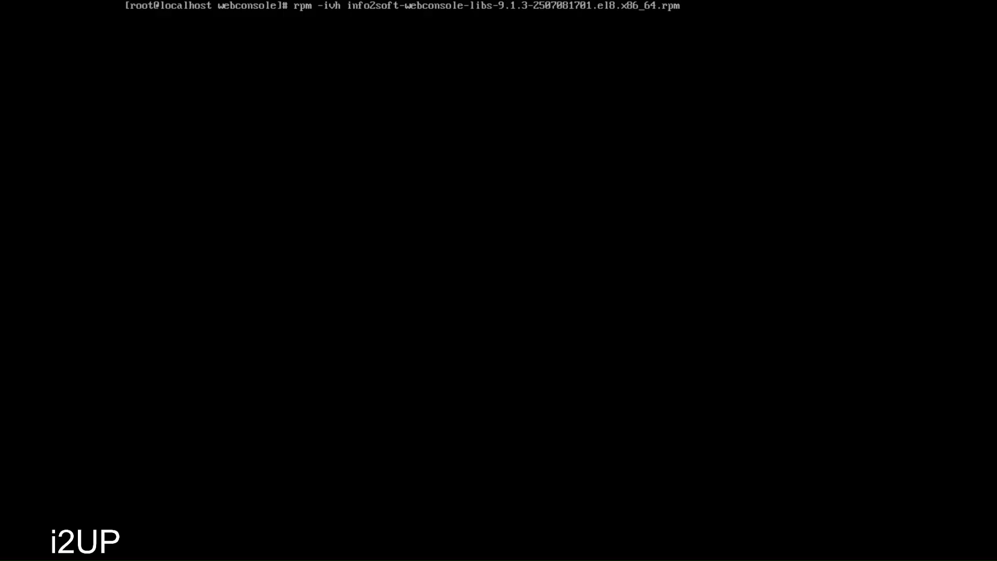
pyautogui.press('Return')
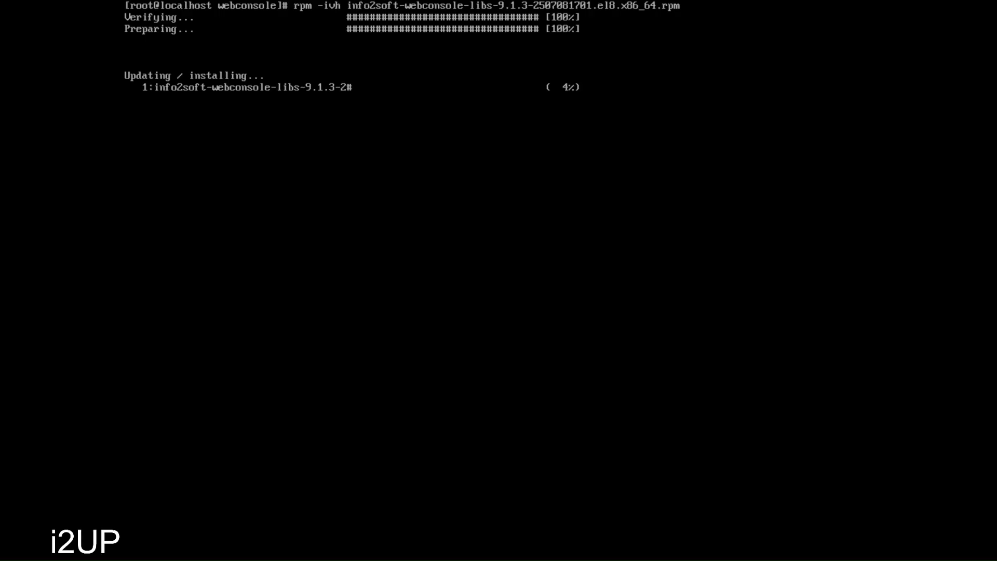
# - Install info2soft-webconsole-9.1.3-2508090140.x86_64.rpm with rpm -ivh
pyautogui.write('rpm -ivh')
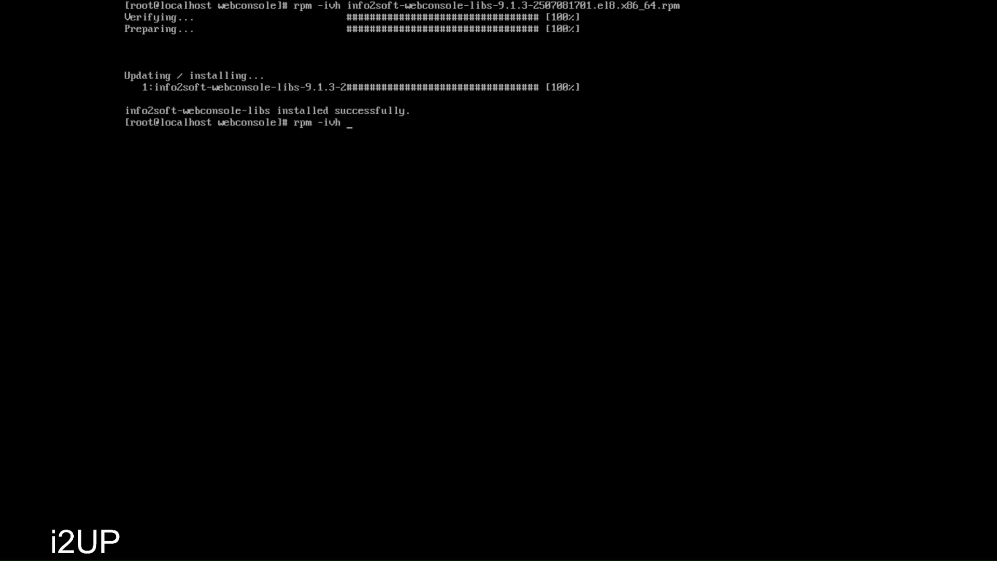
pyautogui.write(' info')
pyautogui.press('Tab')
pyautogui.write('we')
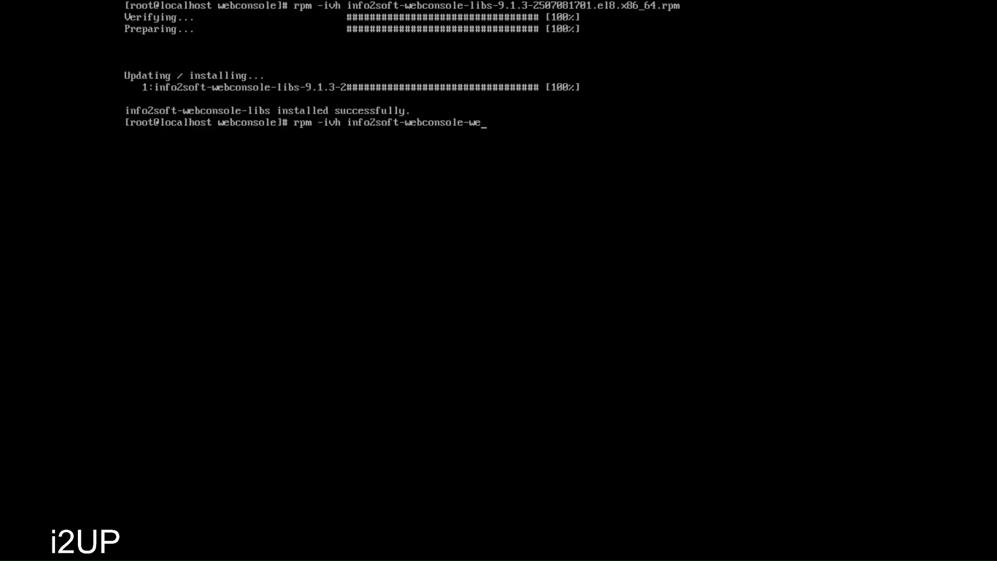
pyautogui.press('BackSpace')
pyautogui.press('BackSpace')
pyautogui.write('9')
pyautogui.press('Tab')
pyautogui.press('Return')
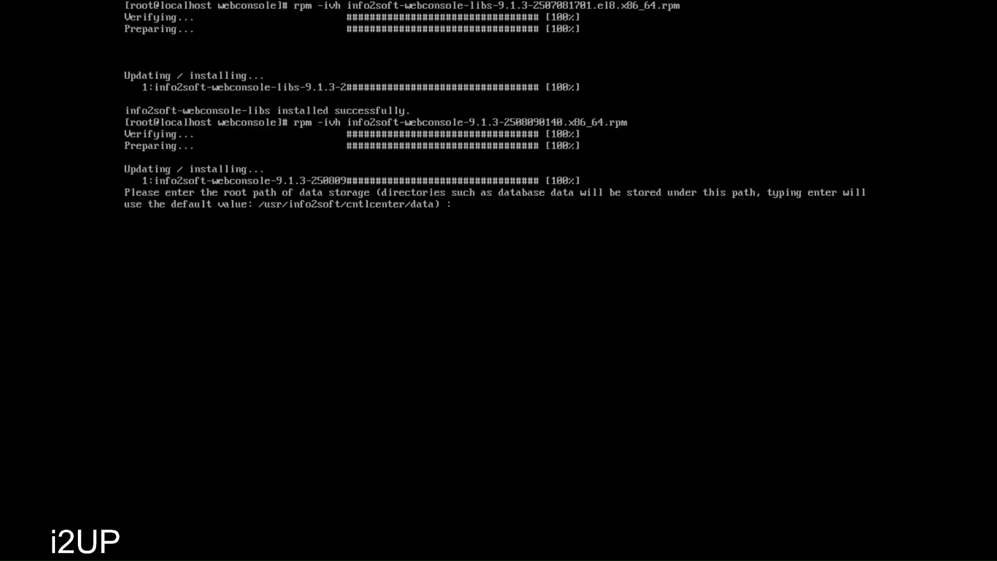
# - Accept the default data storage root path and proceed to the Redis password prompt
pyautogui.press('Return')
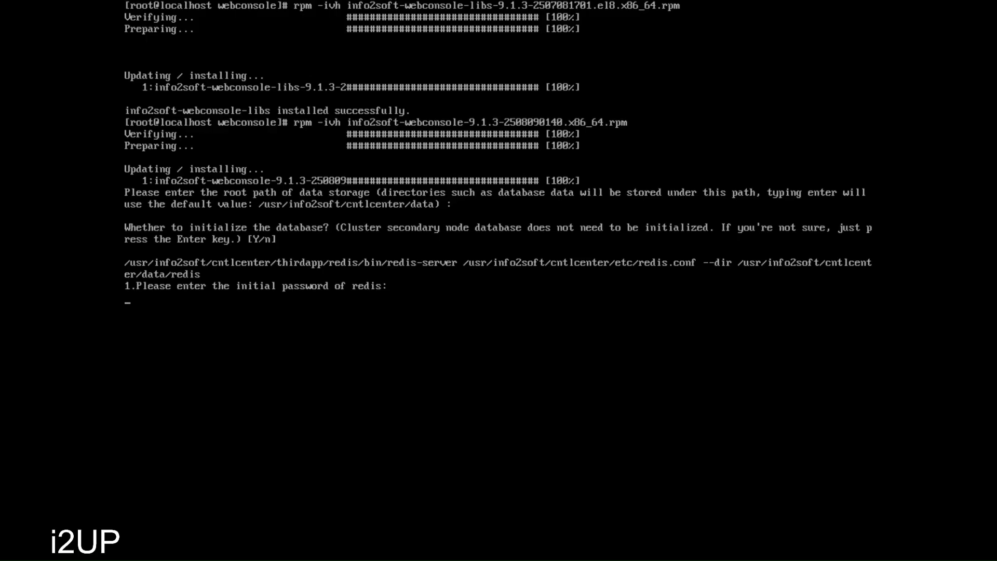
# - Enter and confirm the initial Redis password
pyautogui.write('34')
pyautogui.press('BackSpace')
pyautogui.press('BackSpace')
pyautogui.press('BackSpace')
pyautogui.write('**********')
pyautogui.press('Return')
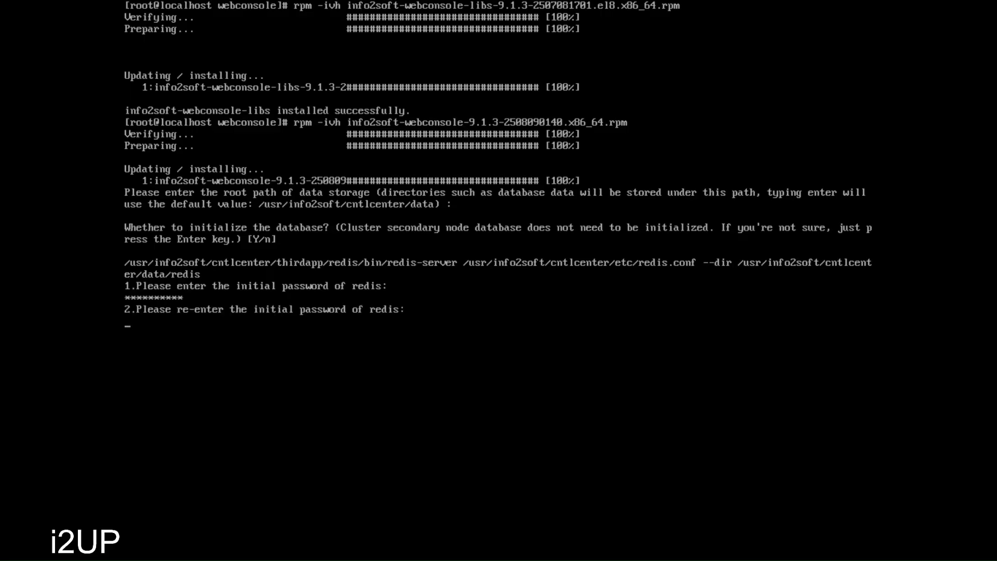
pyautogui.write('**********')
pyautogui.press('Return')
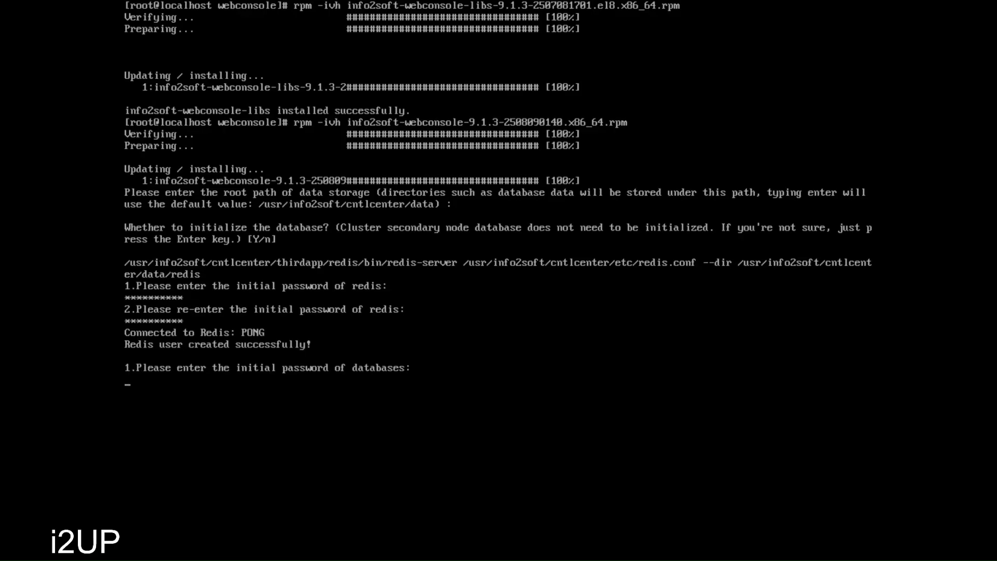
# - Enter and confirm the database password, then enter the sysadmin password
pyautogui.write('**********')
pyautogui.press('Return')
pyautogui.write('*********')
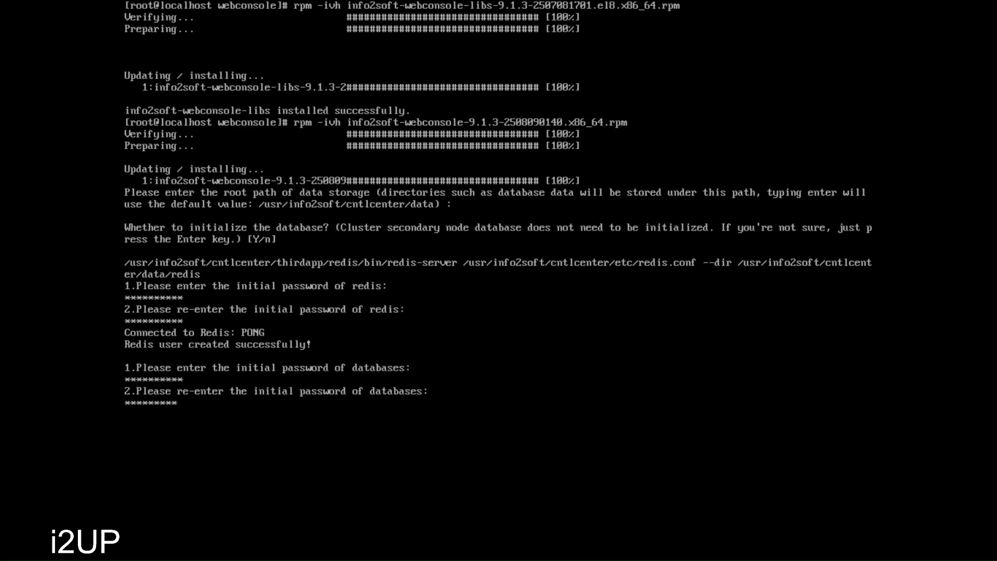
pyautogui.write('*')
pyautogui.press('Return')
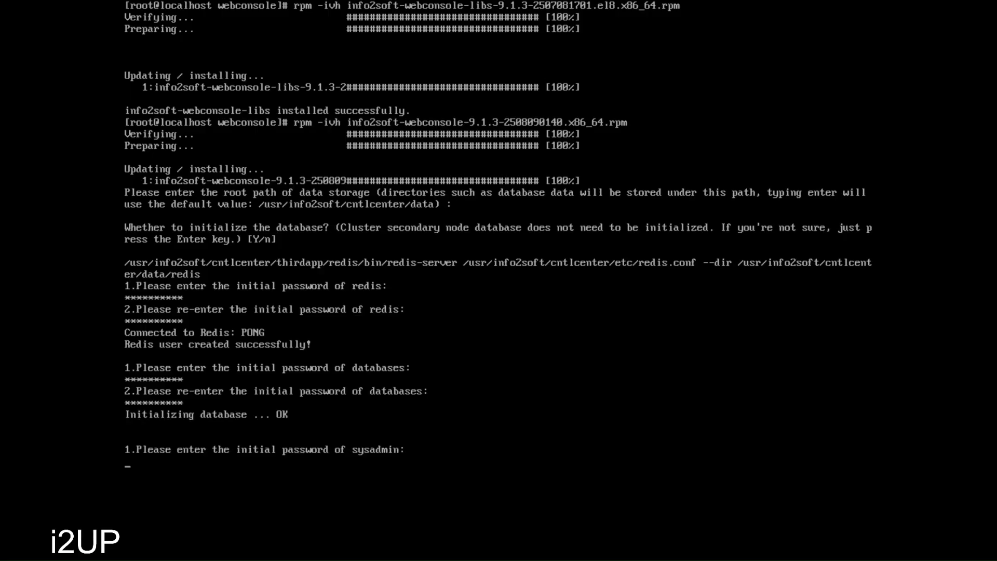
pyautogui.write('**********')
pyautogui.press('Return')
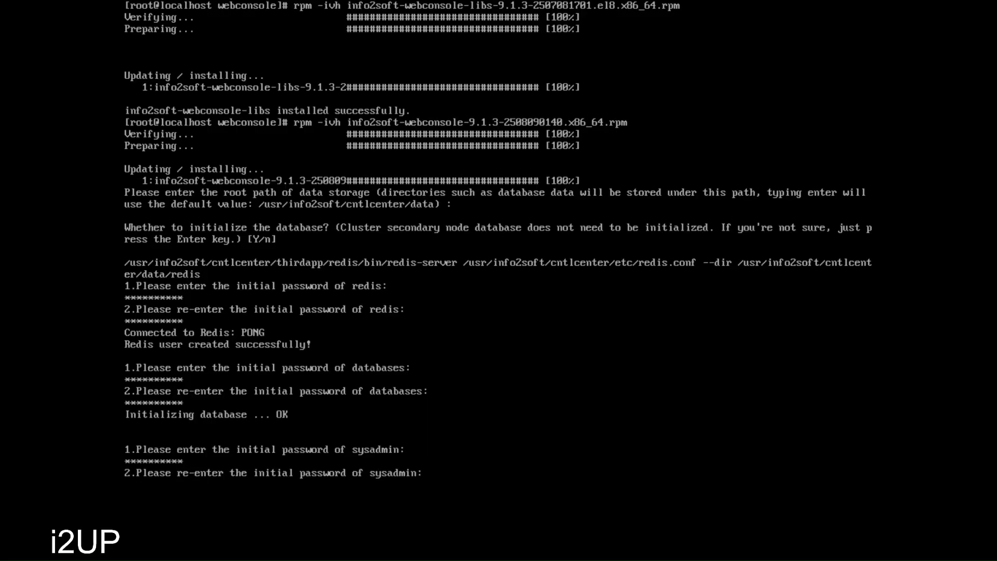
pyautogui.write('**********')
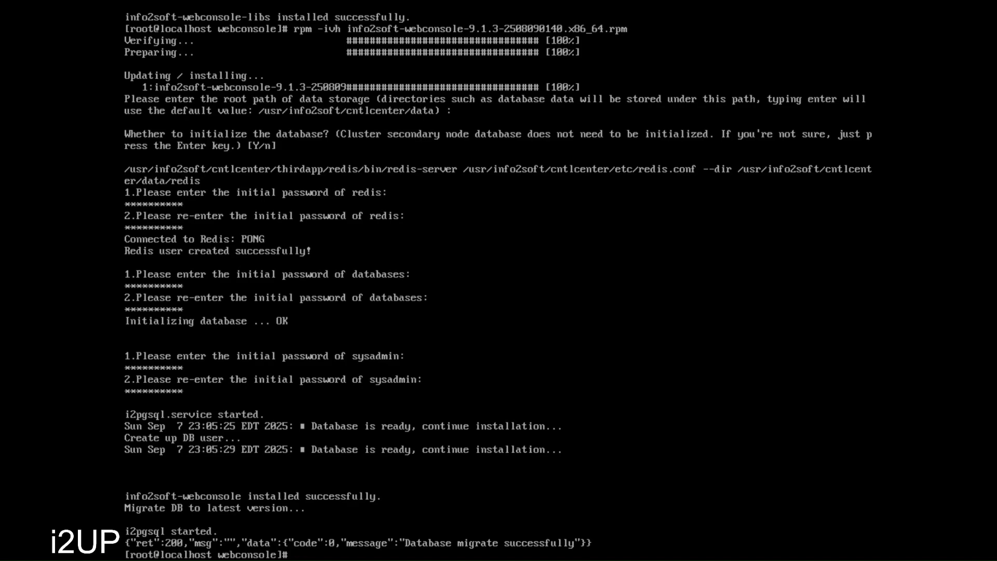
# - Check the status of the i2up and i2resty services, then clear the screen
pyautogui.write('systemctl status')
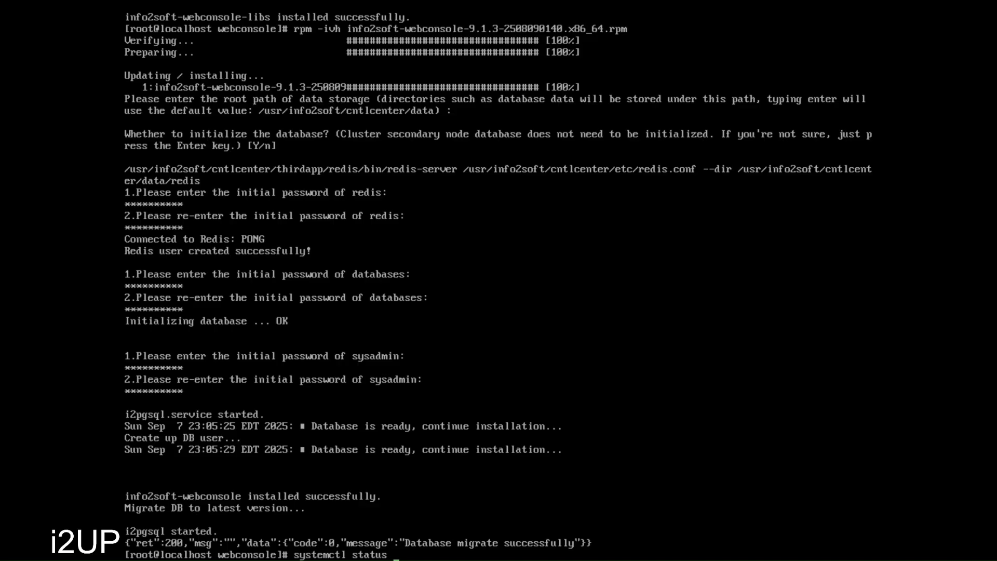
pyautogui.write(' i2up')
pyautogui.press('Return')
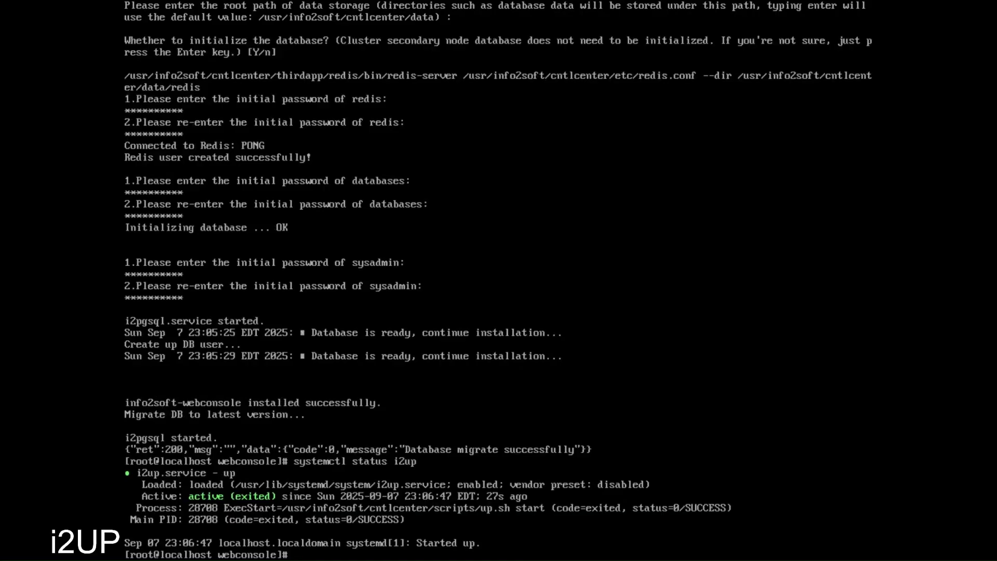
pyautogui.press('Up')
pyautogui.press('BackSpace')
pyautogui.press('BackSpace')
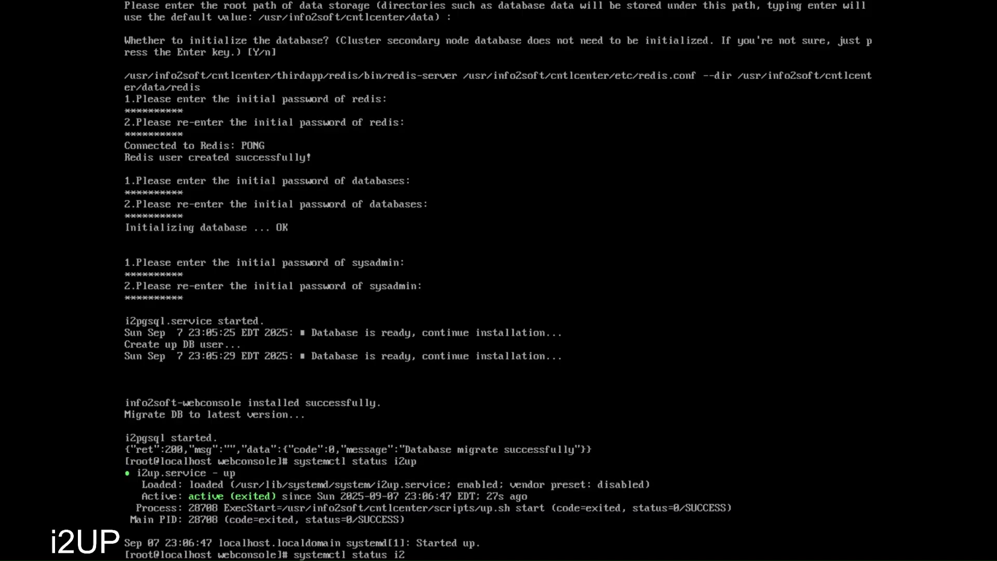
pyautogui.write('resty')
pyautogui.press('Return')
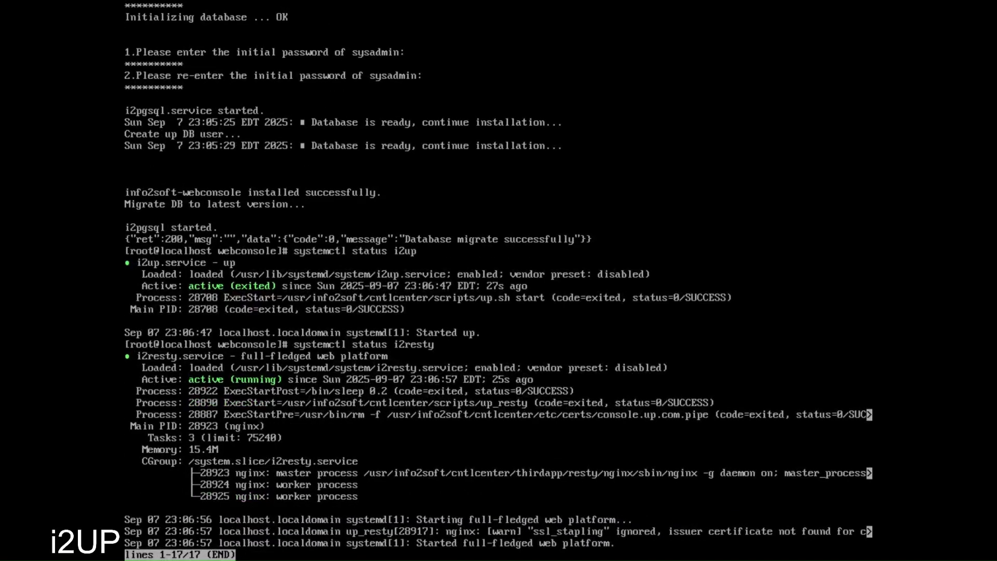
pyautogui.press('Return')
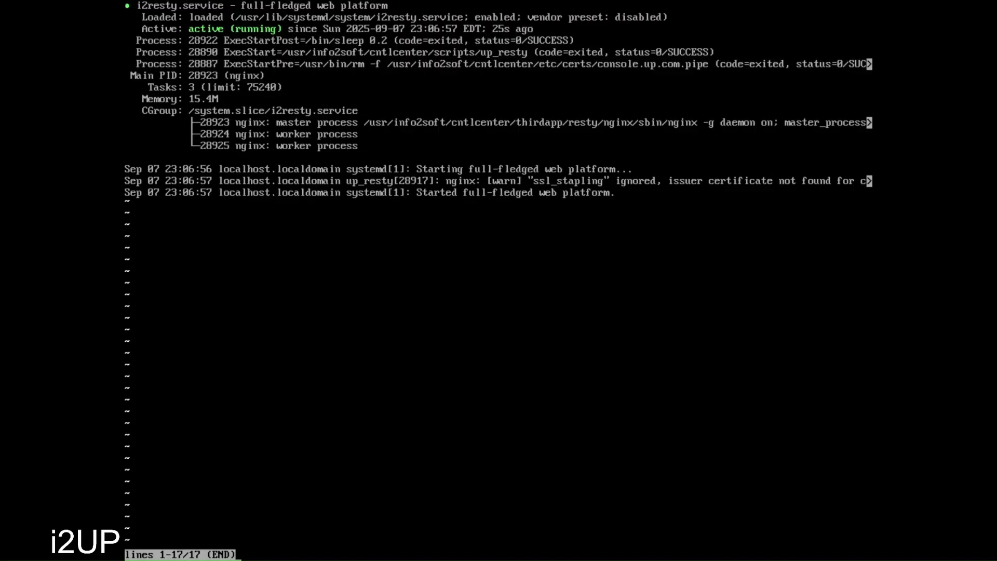
pyautogui.write('qclear')
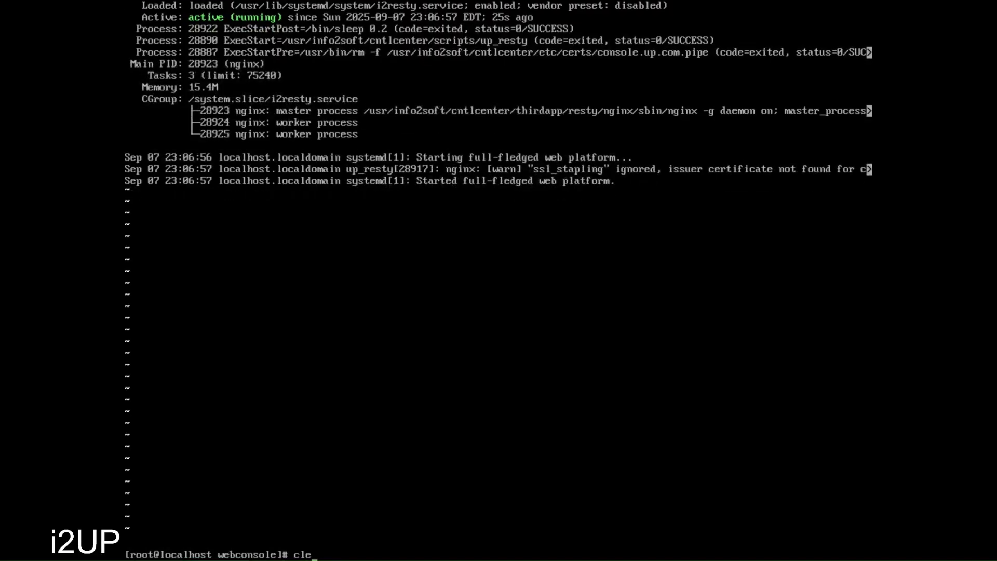
pyautogui.press('Return')
# - Check the status of the i2ws and i2php services
pyautogui.write('clear')
pyautogui.press('Up')
pyautogui.press('BackSpace')
pyautogui.press('BackSpace')
pyautogui.press('BackSpace')
pyautogui.press('BackSpace')
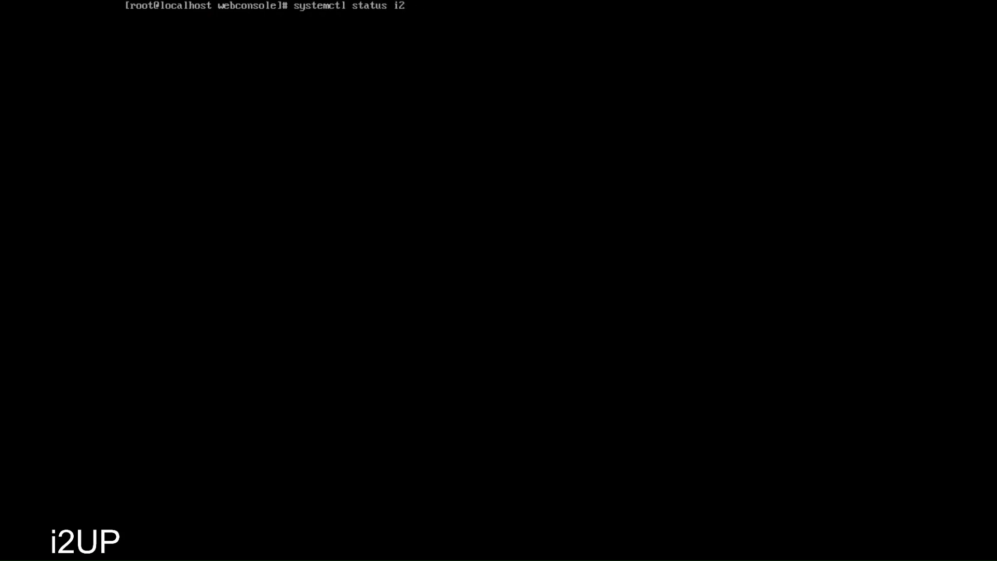
pyautogui.write('ws')
pyautogui.press('Return')
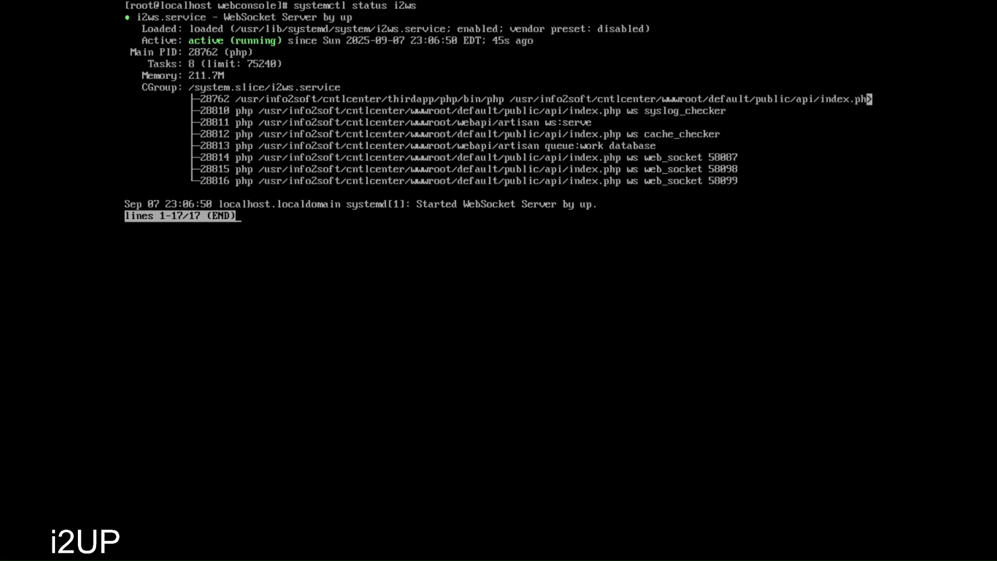
pyautogui.press('q')
pyautogui.press('Up')
pyautogui.press('BackSpace')
pyautogui.press('BackSpace')
pyautogui.write('php')
pyautogui.press('Return')
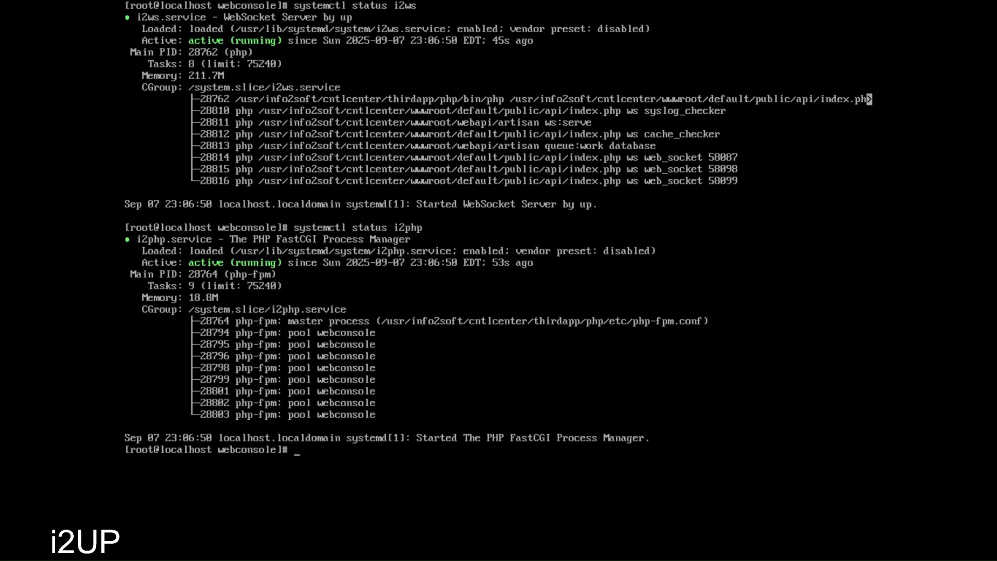
# - Check the i2pgsql service status and clear the screen
pyautogui.press('Up')
pyautogui.press('BackSpace')
pyautogui.press('BackSpace')
pyautogui.press('BackSpace')
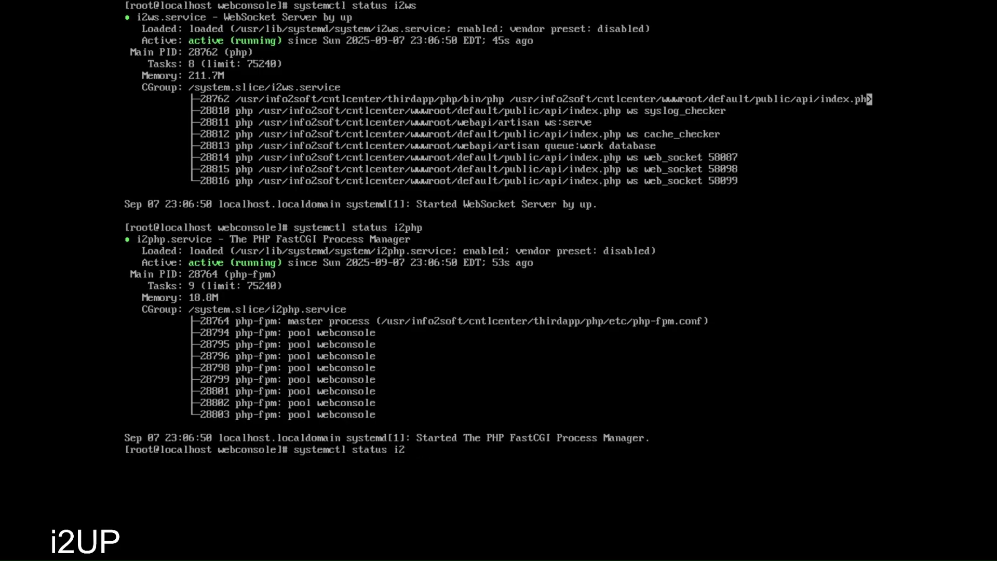
pyautogui.write('pgsql')
pyautogui.press('Return')
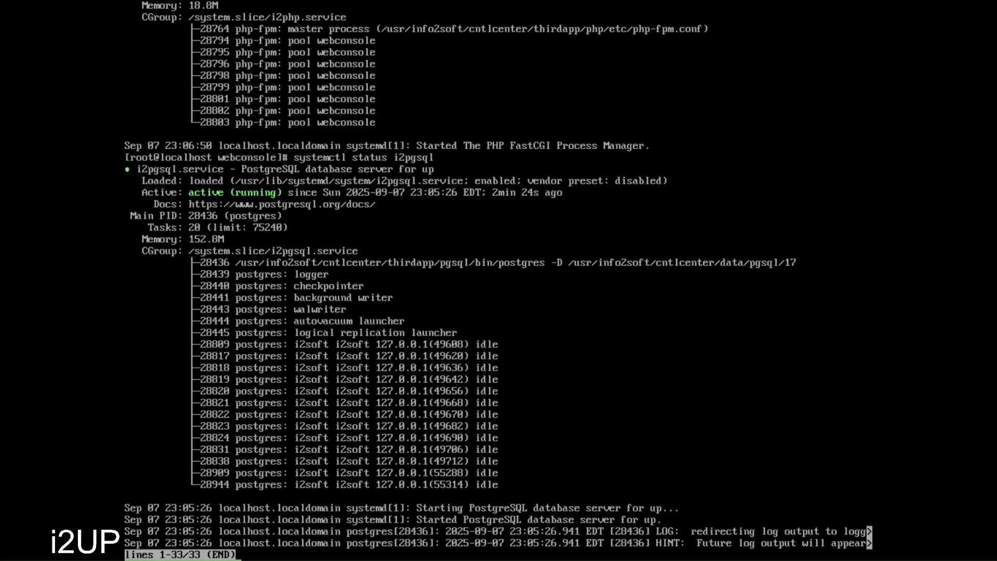
pyautogui.write('q')
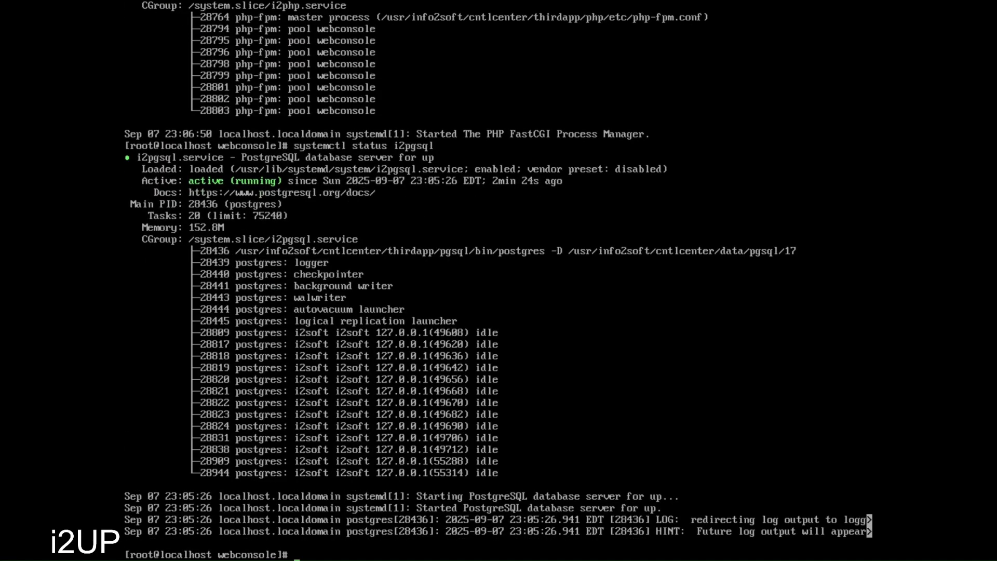
pyautogui.write('clear')
pyautogui.press('Return')
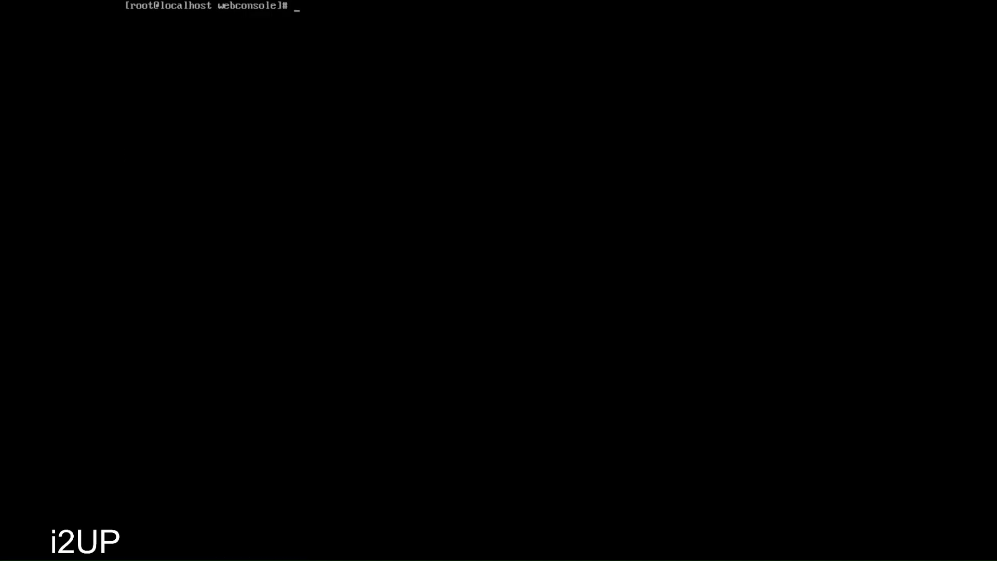
pyautogui.write('clear')
# - Confirm the i2proc service is loaded and active (running)
pyautogui.press('Up')
pyautogui.press('BackSpace')
pyautogui.press('BackSpace')
pyautogui.press('BackSpace')
pyautogui.press('BackSpace')
pyautogui.write('roc')
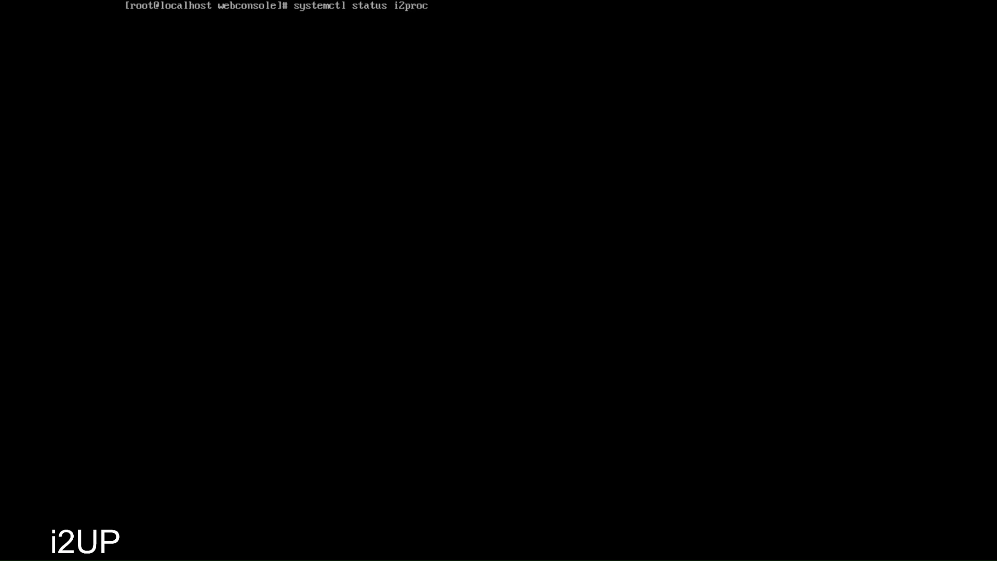
pyautogui.press('Return')
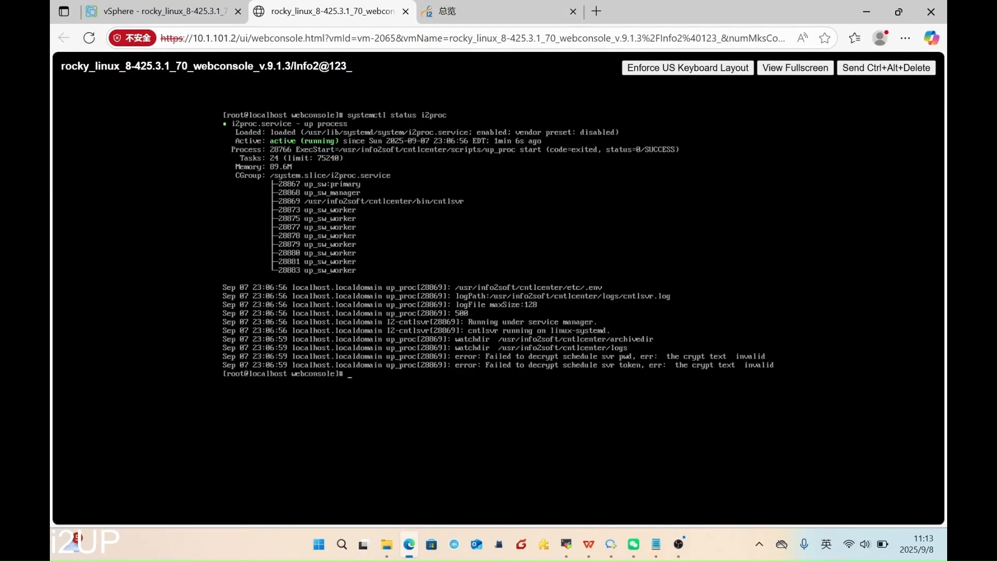
pyautogui.click(573, 11)
pyautogui.click(431, 8)
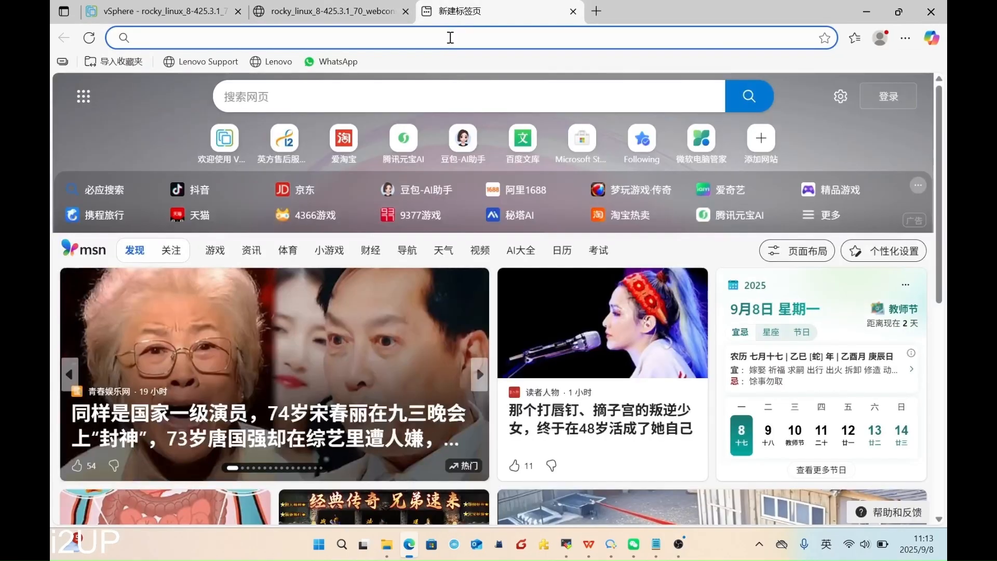
pyautogui.click(451, 37)
pyautogui.write('h')
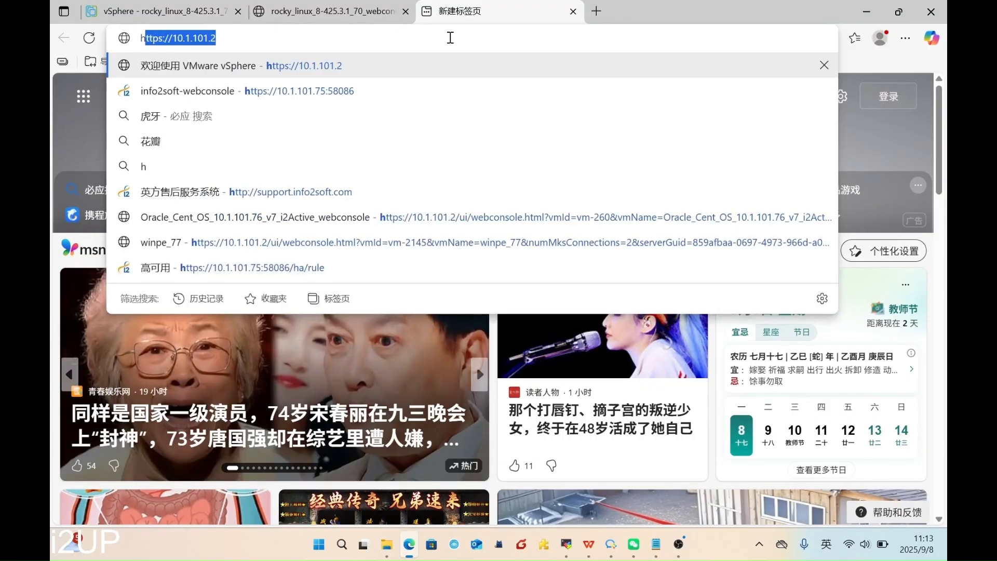
pyautogui.write('ttps://')
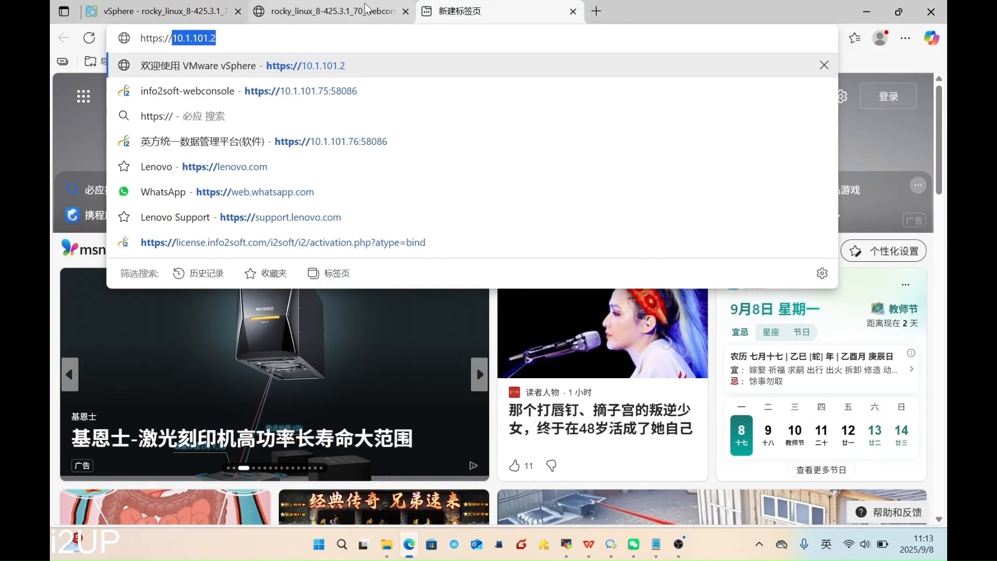
pyautogui.moveTo(340, 20)
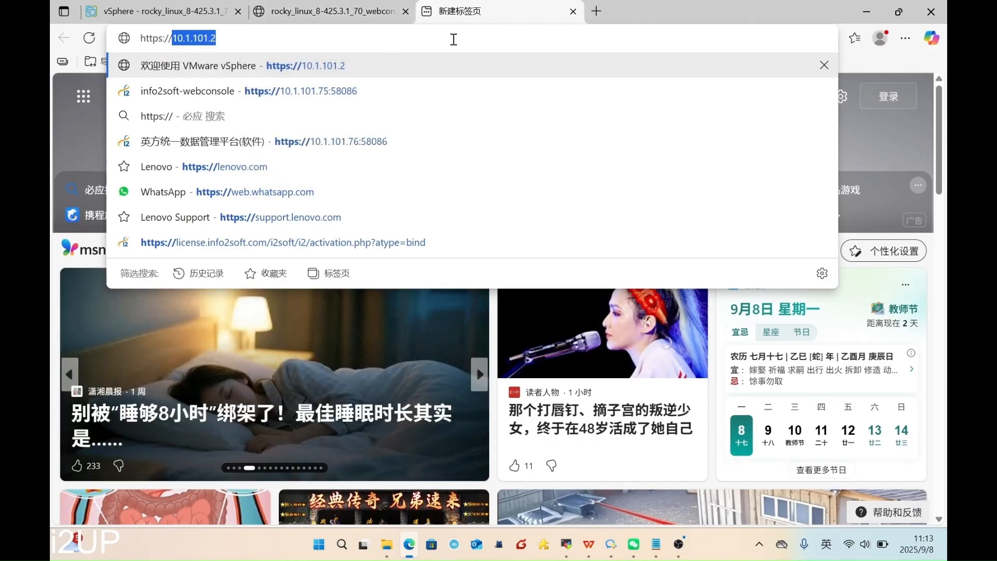
pyautogui.click(454, 41)
pyautogui.press('BackSpace')
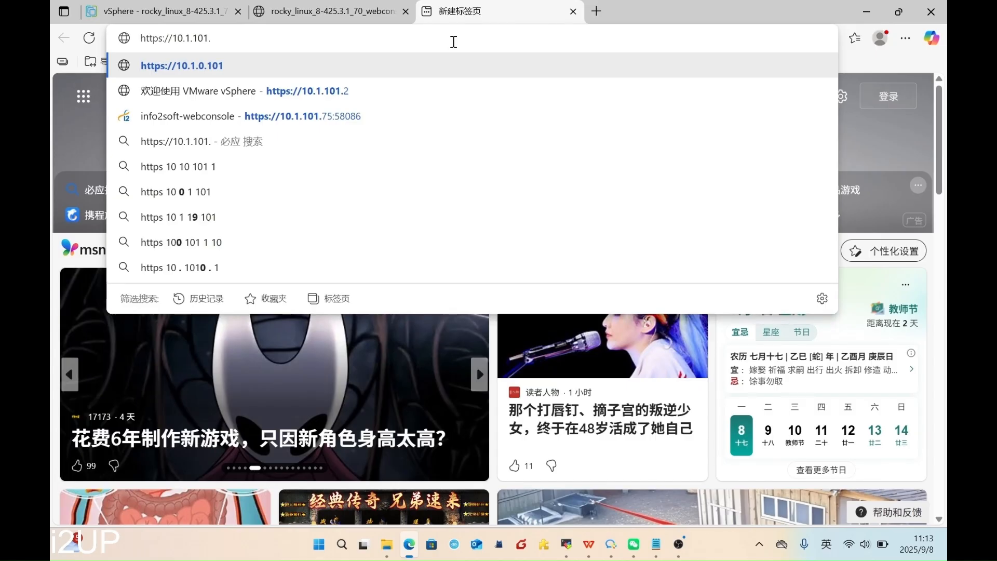
pyautogui.write('70:')
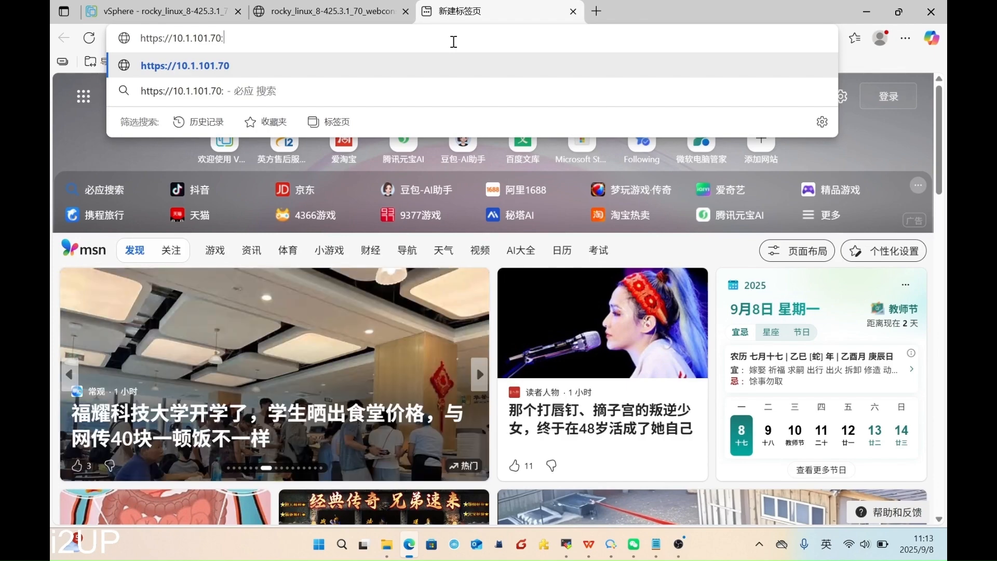
pyautogui.write('58')
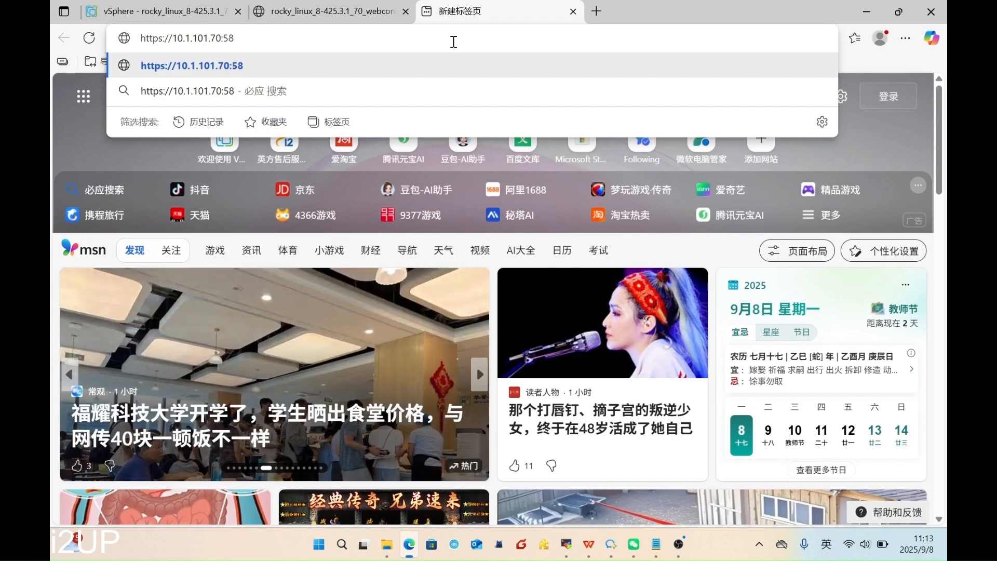
pyautogui.write('086')
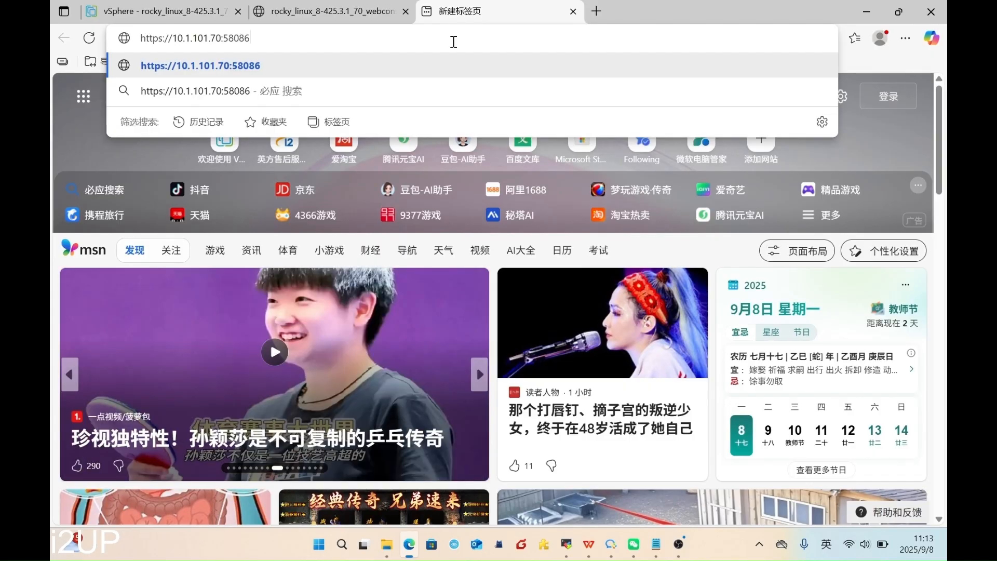
pyautogui.press('Return')
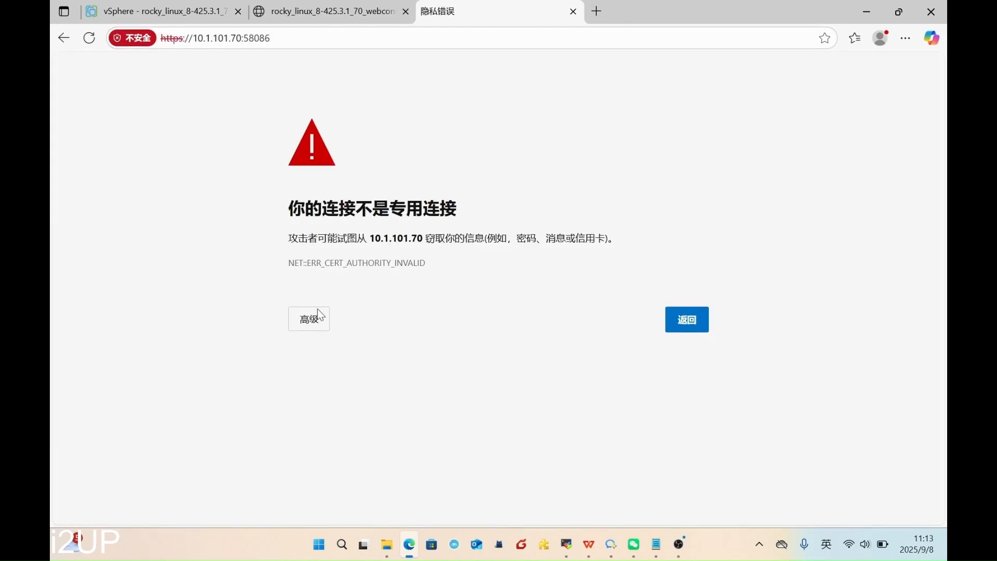
pyautogui.click(307, 318)
pyautogui.click(348, 413)
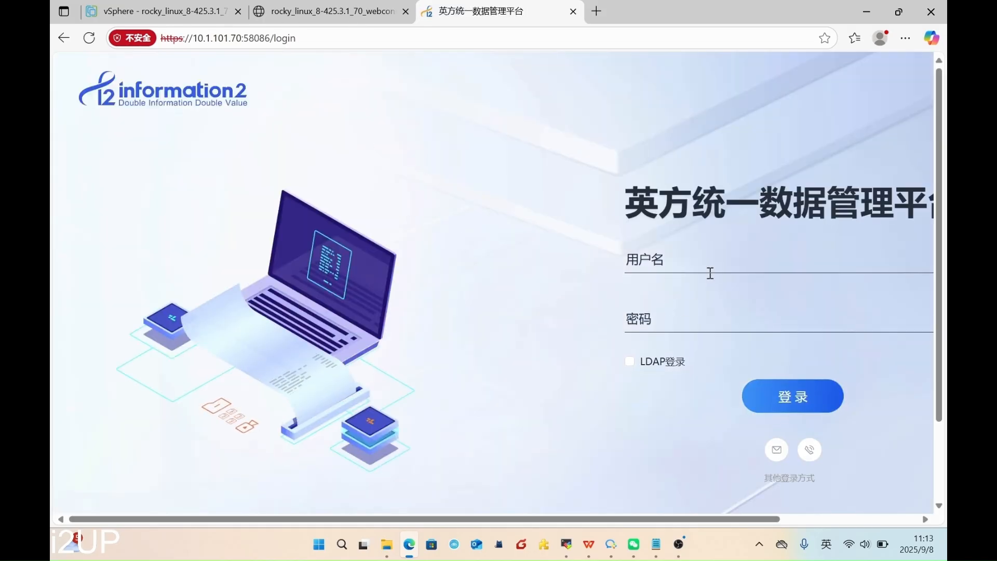
# - Log in to the webconsole as sysadmin with the administrator password
pyautogui.click(710, 267)
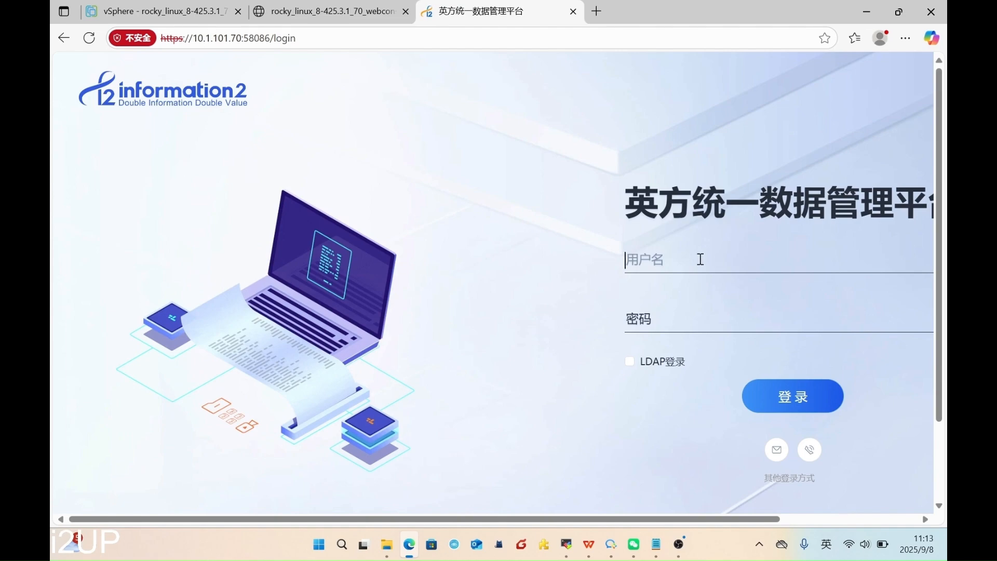
pyautogui.write('sysadmin')
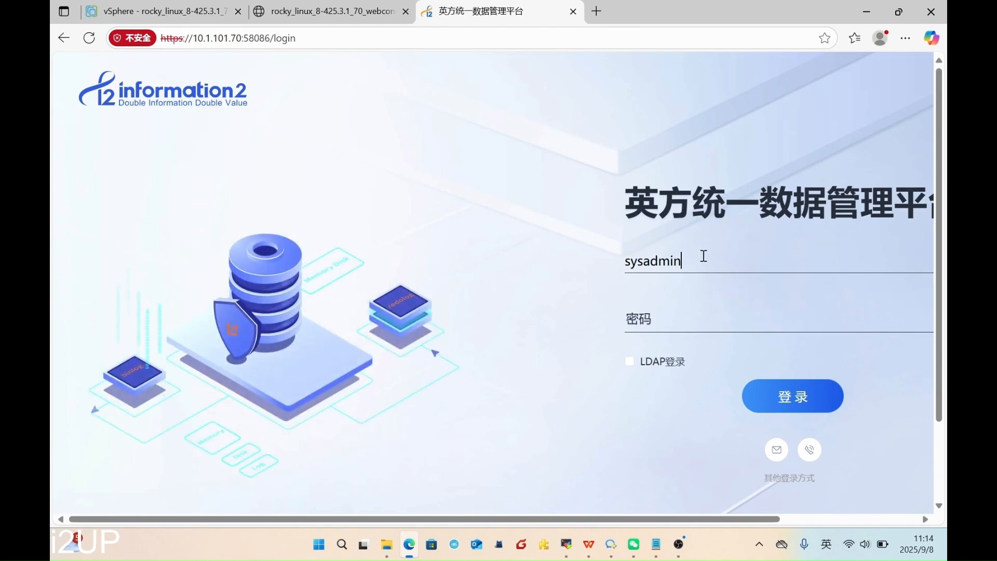
pyautogui.click(672, 320)
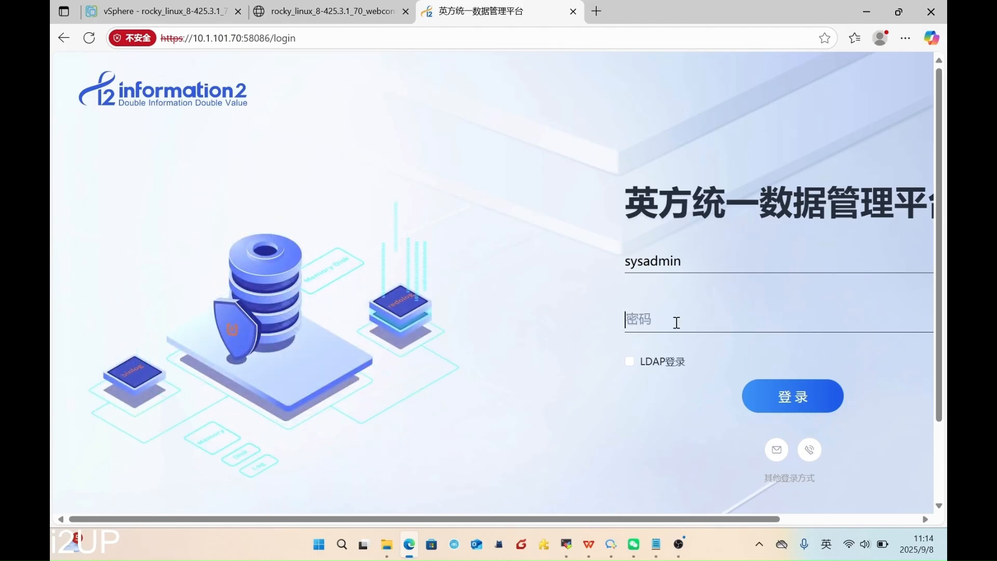
pyautogui.write('*********')
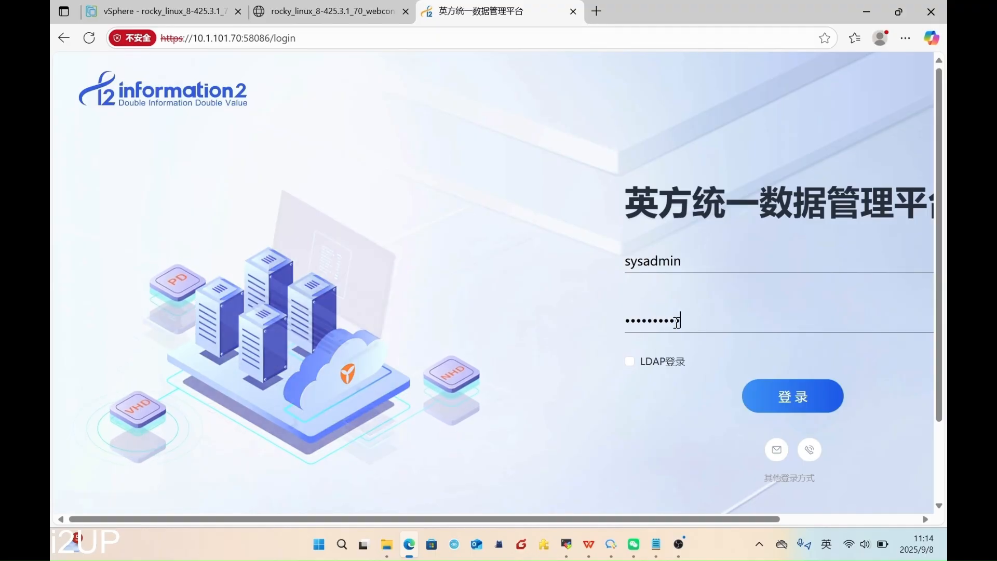
pyautogui.press('Return')
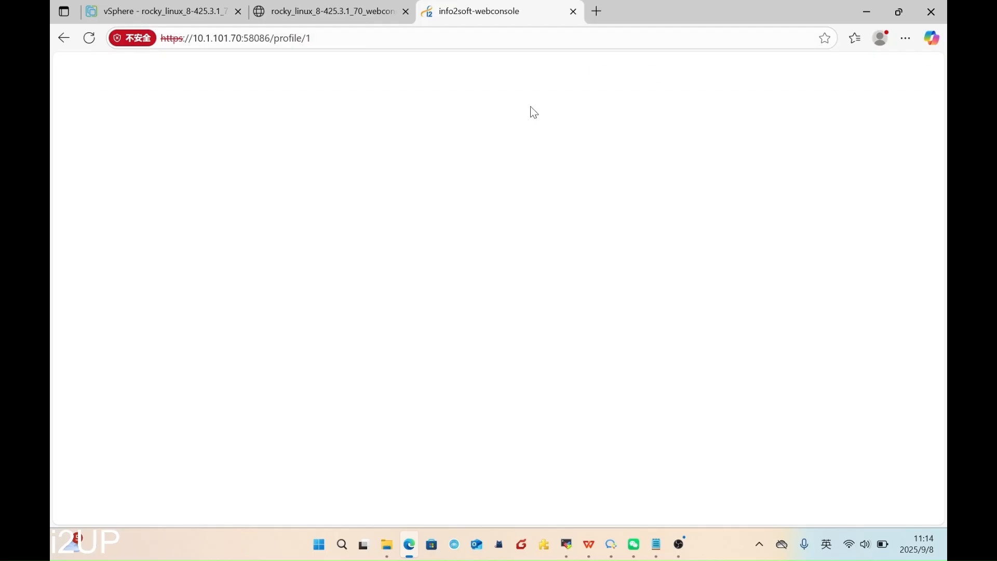
# - Switch the interface language to English and dismiss the expired-password warning
pyautogui.moveTo(667, 76)
pyautogui.click(670, 105)
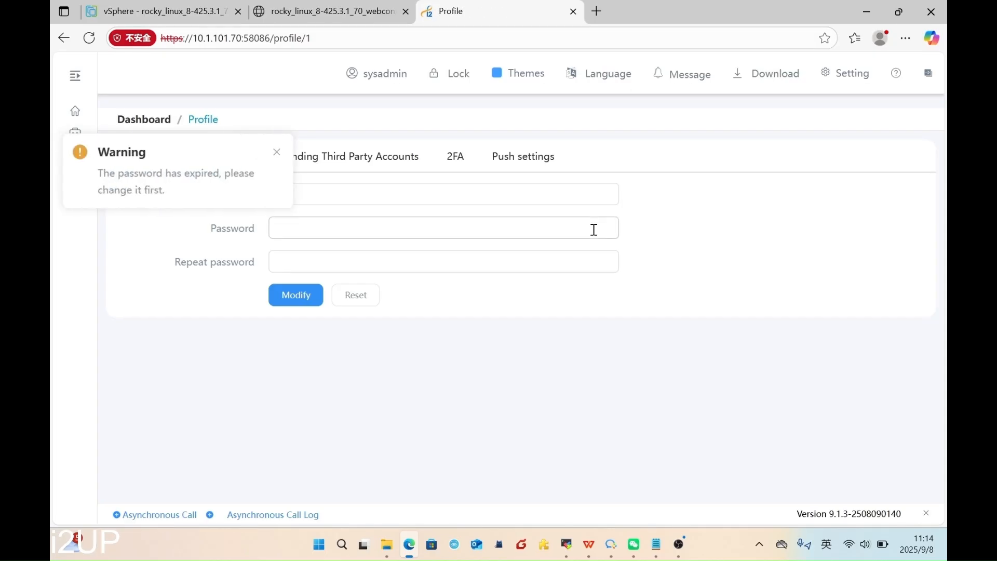
pyautogui.click(279, 153)
# - Change the sysadmin password by entering the original and new password twice, then Modify
pyautogui.click(321, 199)
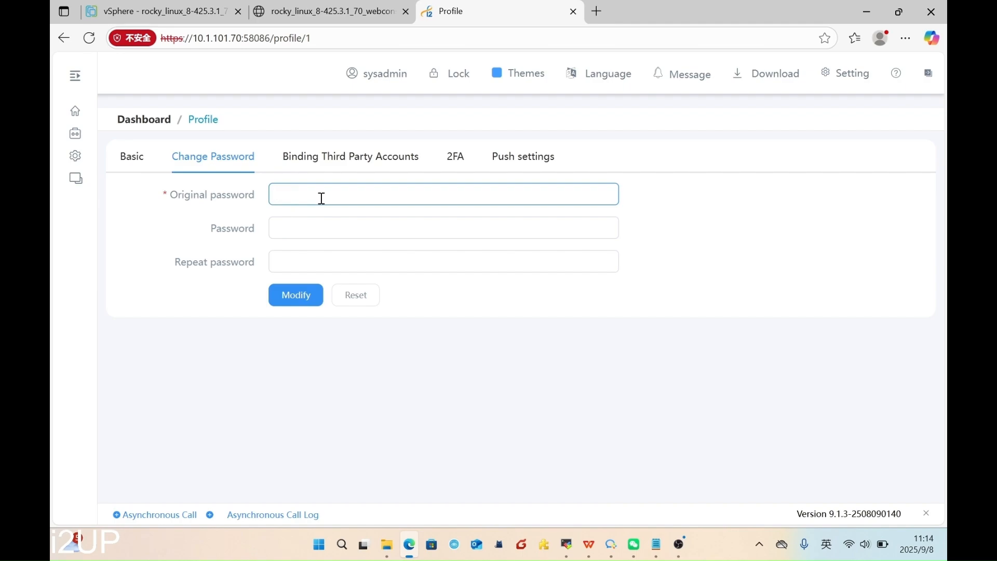
pyautogui.write('••••••••••')
pyautogui.click(344, 232)
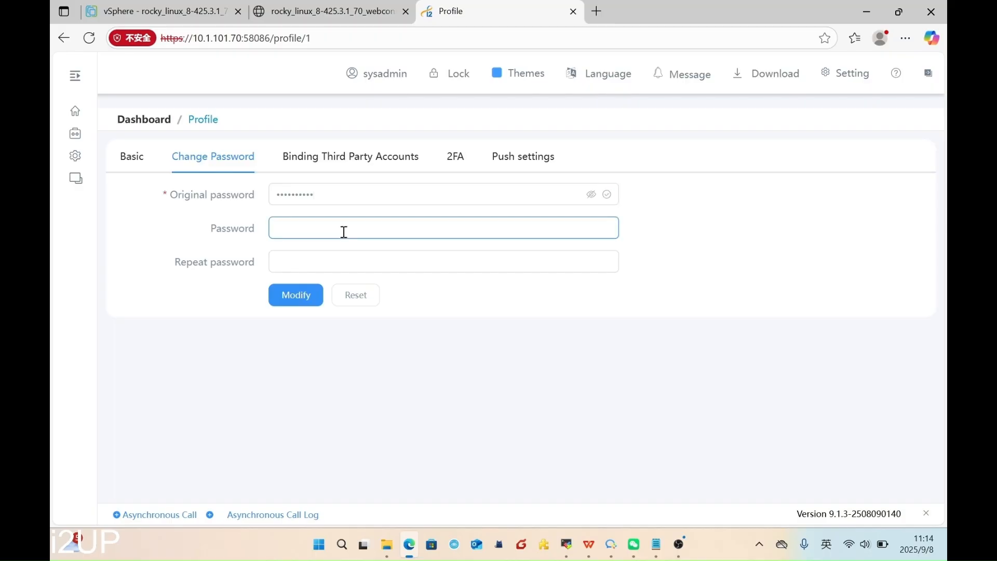
pyautogui.write('••••••••••')
pyautogui.click(328, 258)
pyautogui.write('••••')
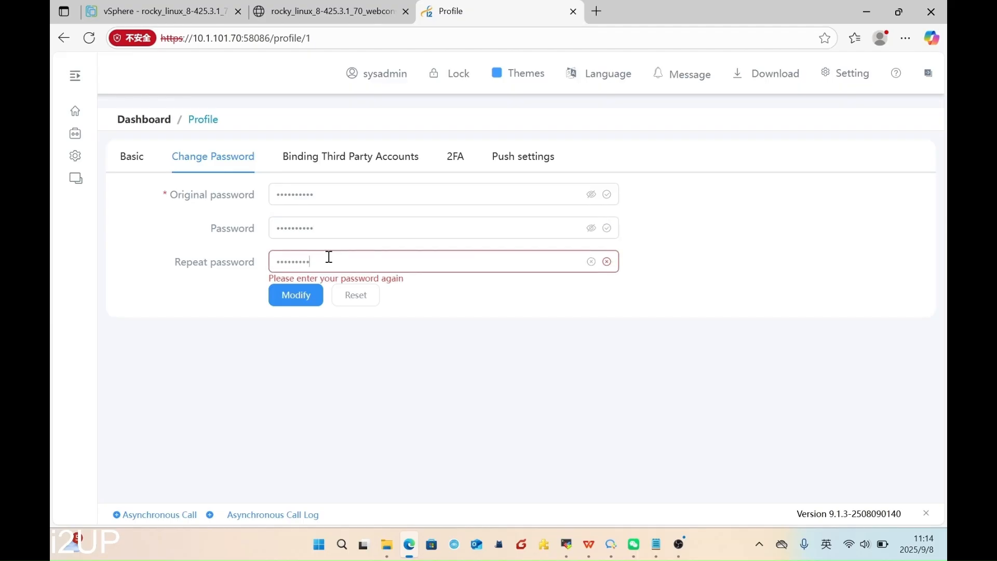
pyautogui.click(295, 295)
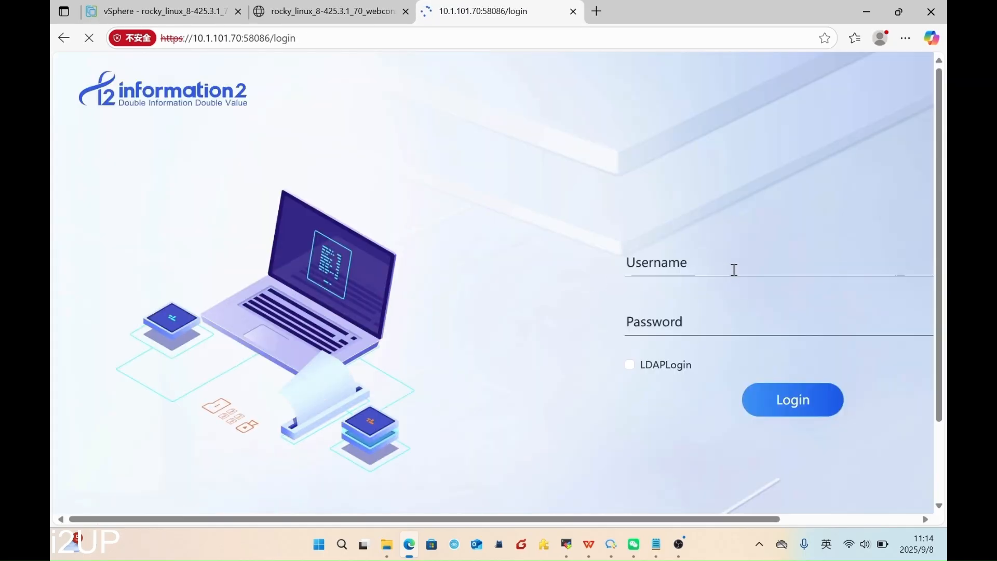
# - Log back in as sysadmin with the new password
pyautogui.click(732, 270)
pyautogui.write('sysaa')
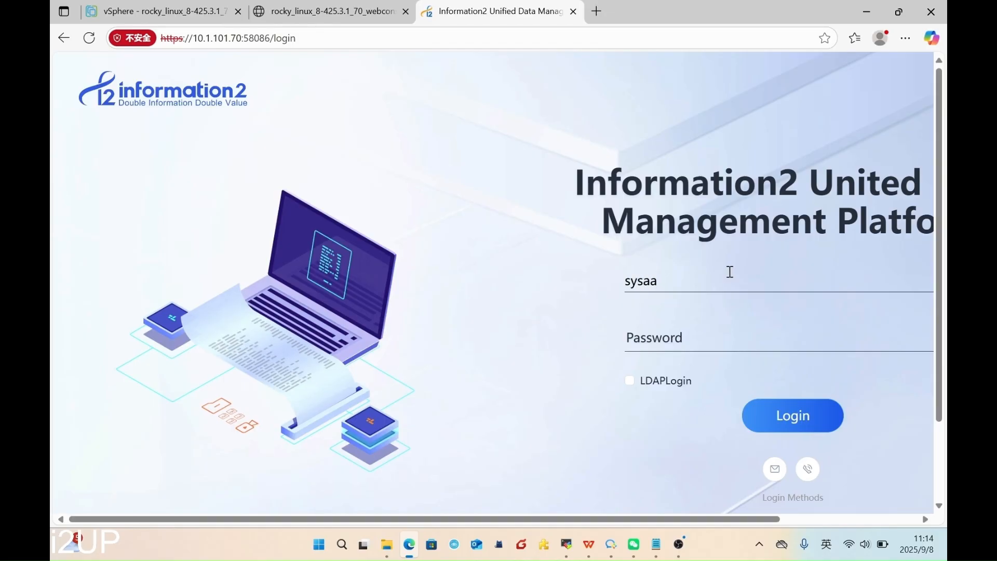
pyautogui.press('BackSpace')
pyautogui.write('dmin')
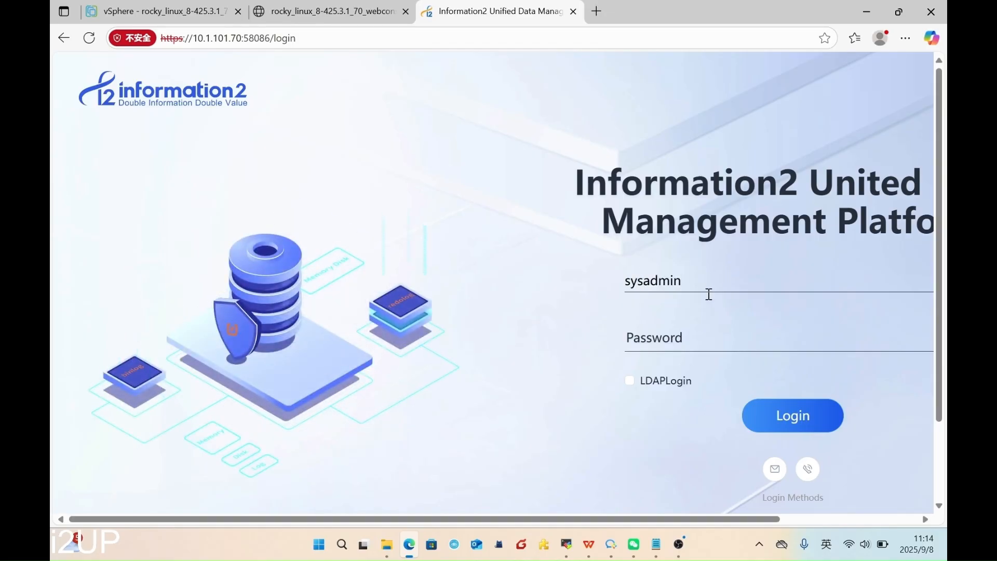
pyautogui.click(722, 334)
pyautogui.write('••••••••••')
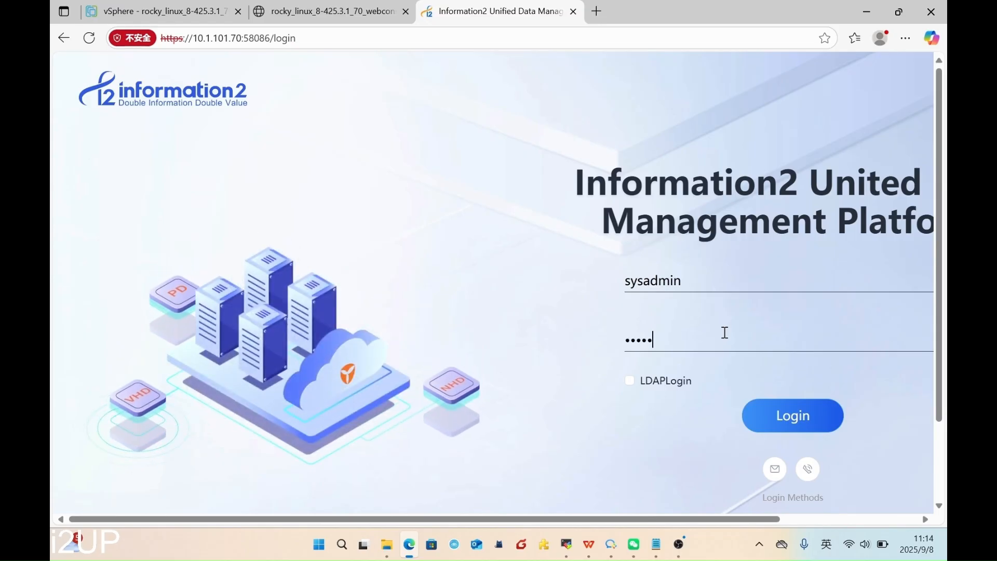
pyautogui.write('•')
pyautogui.press('Return')
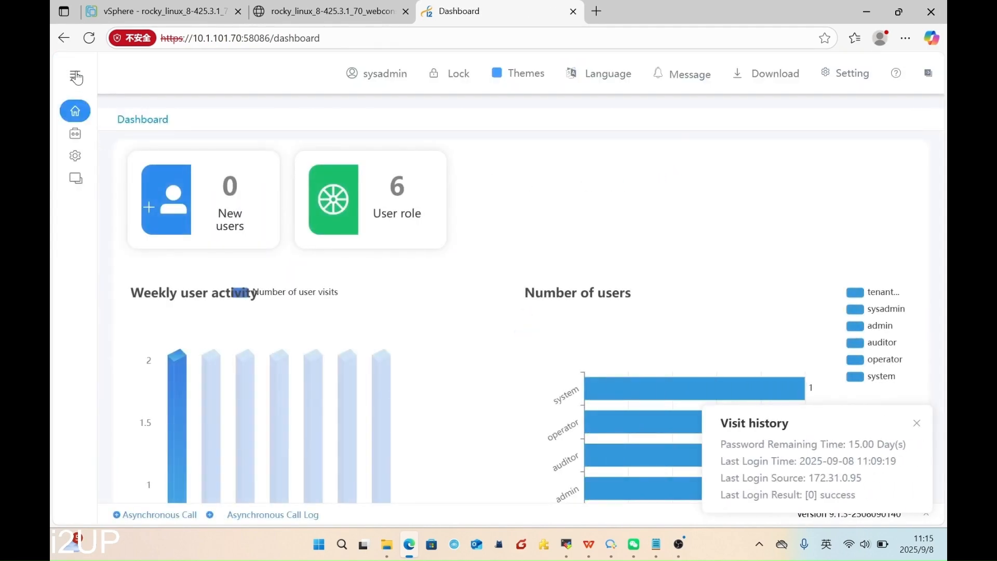
# - Open User > User in the sidebar to list the accounts
pyautogui.click(76, 78)
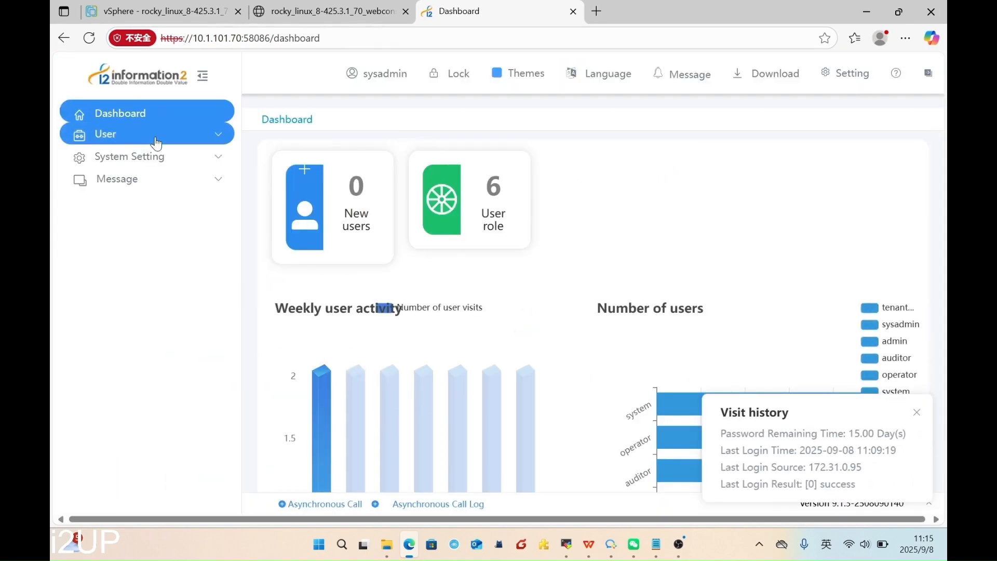
pyautogui.click(156, 142)
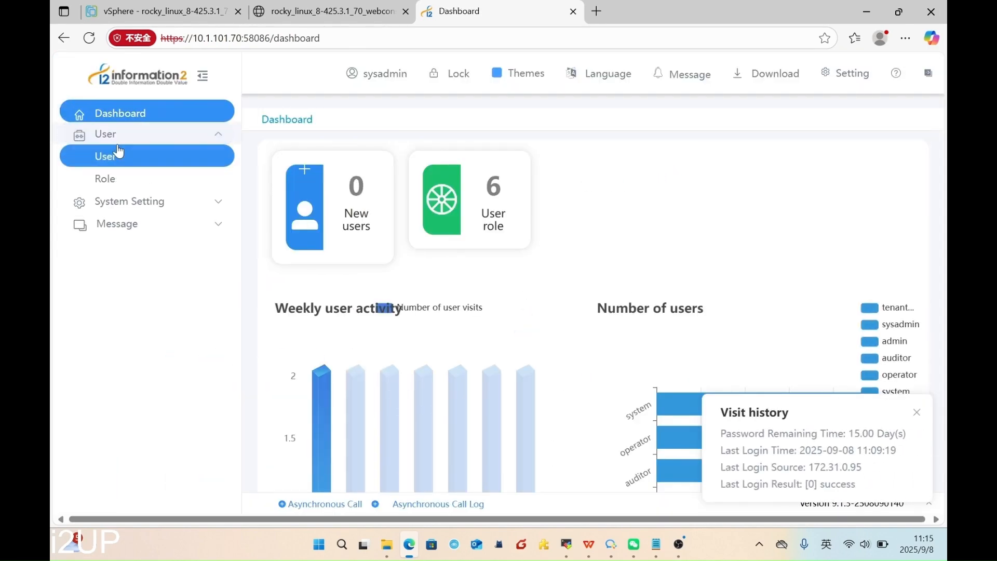
pyautogui.click(149, 153)
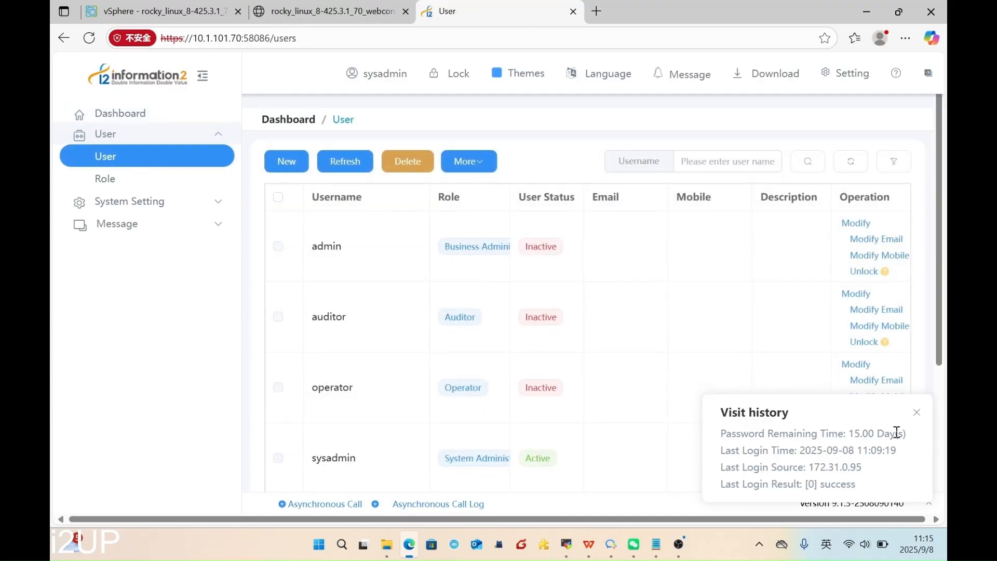
# - Close the visit history notice and set the admin user's status to Active
pyautogui.click(917, 413)
pyautogui.scroll(-1, 399, 305)
pyautogui.scroll(-1, 403, 310)
pyautogui.click(856, 154)
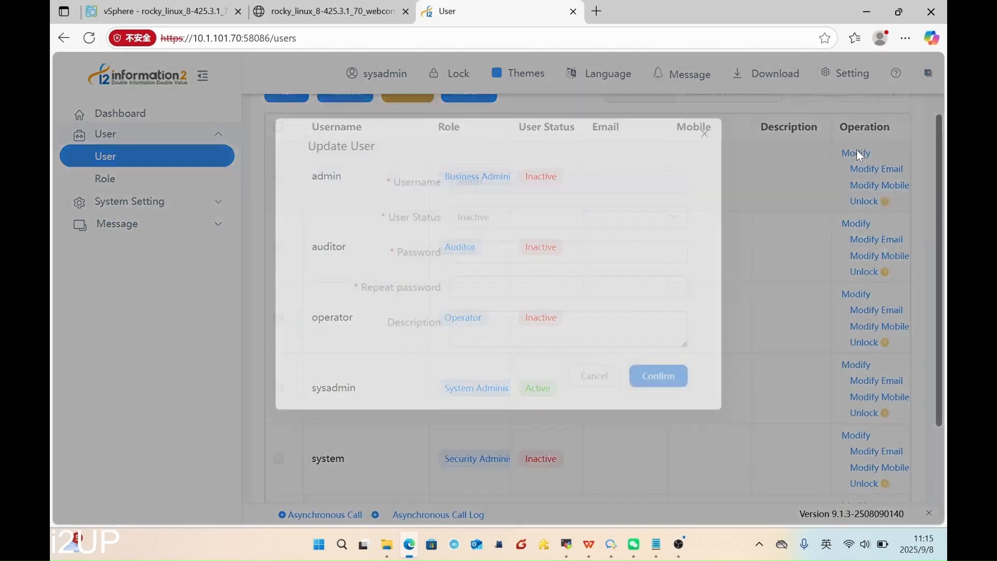
pyautogui.click(516, 227)
pyautogui.click(487, 284)
# - Enter and repeat a new password for admin, save it, then log out of sysadmin
pyautogui.click(498, 261)
pyautogui.write('••••')
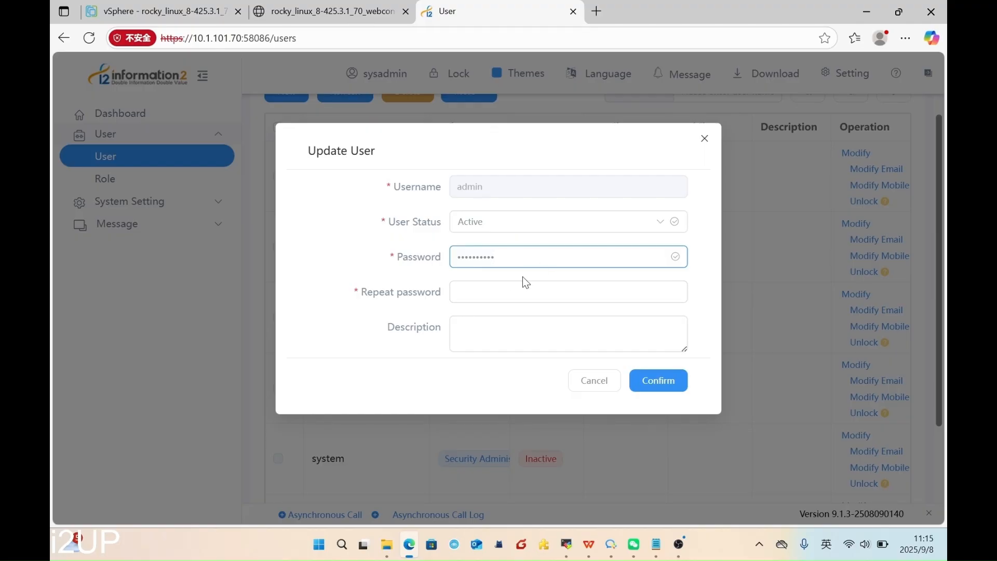
pyautogui.click(515, 291)
pyautogui.write('••••')
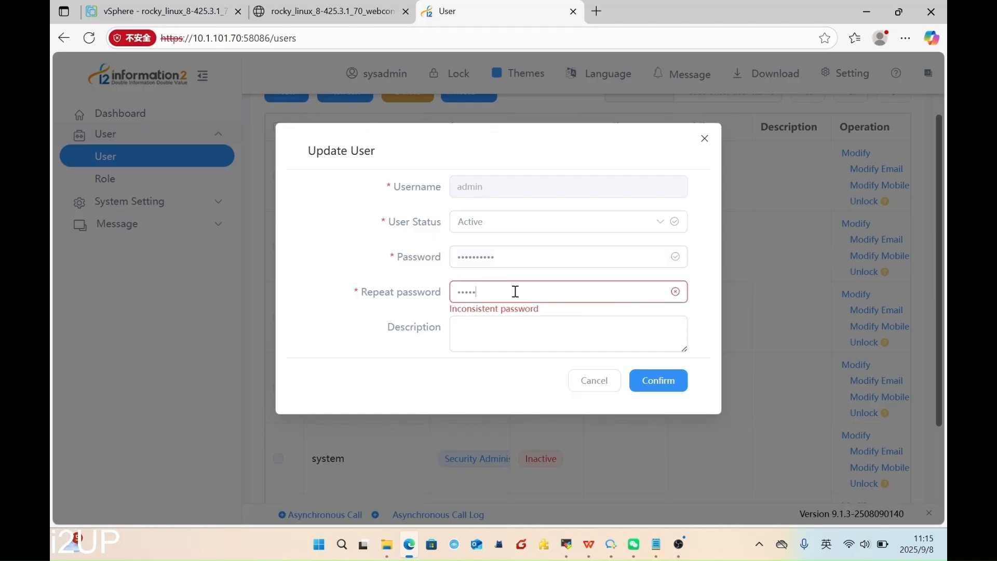
pyautogui.write('•••••••')
pyautogui.click(655, 380)
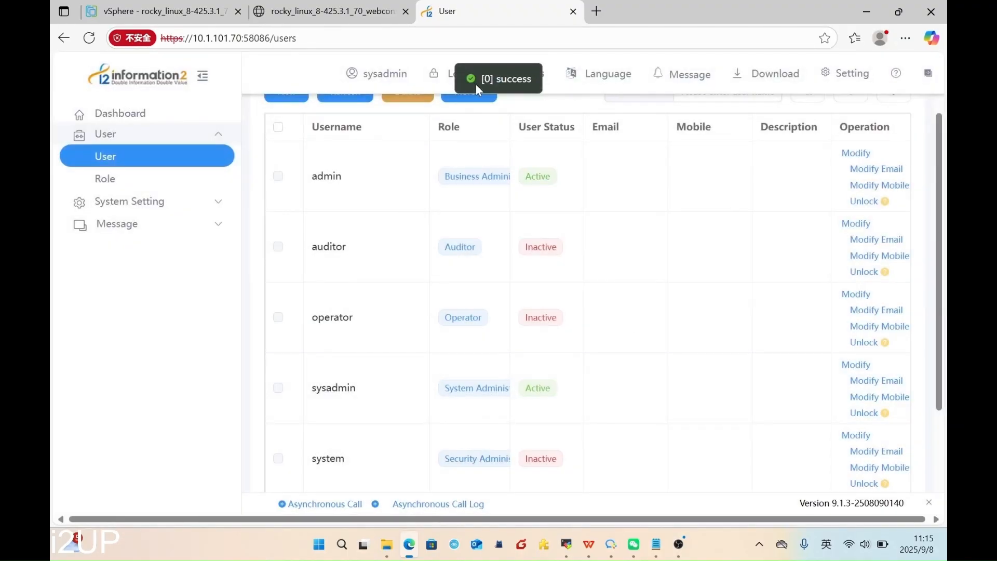
pyautogui.moveTo(384, 73)
pyautogui.click(378, 152)
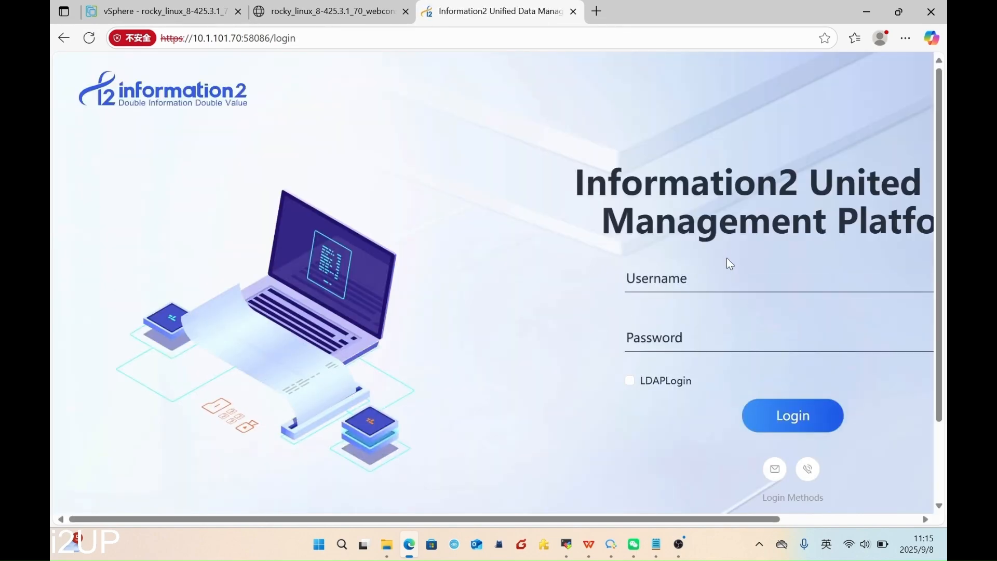
# - Log in to i2UP as admin with the current password
pyautogui.click(703, 275)
pyautogui.write('adm')
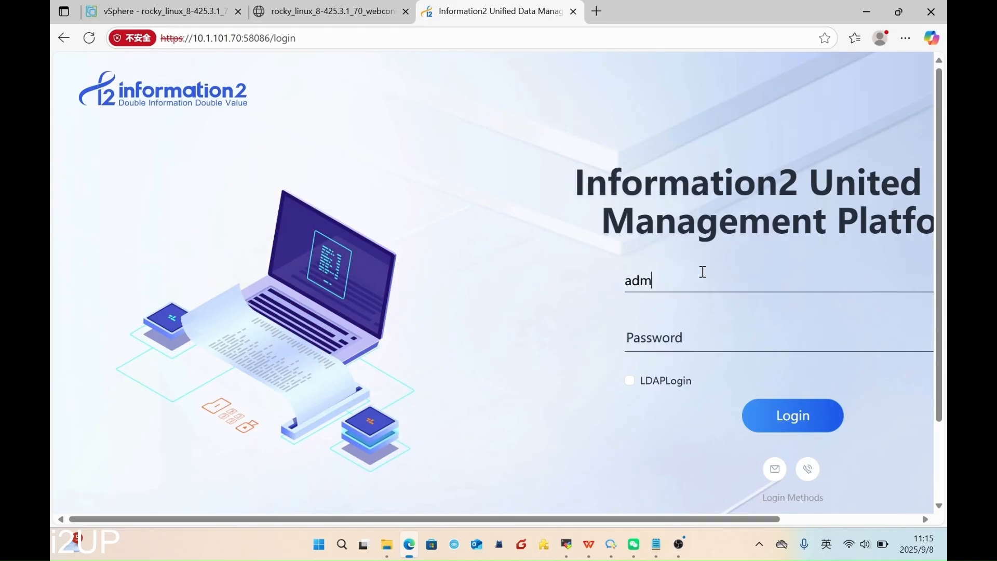
pyautogui.write('in')
pyautogui.click(714, 333)
pyautogui.write('••••••••••')
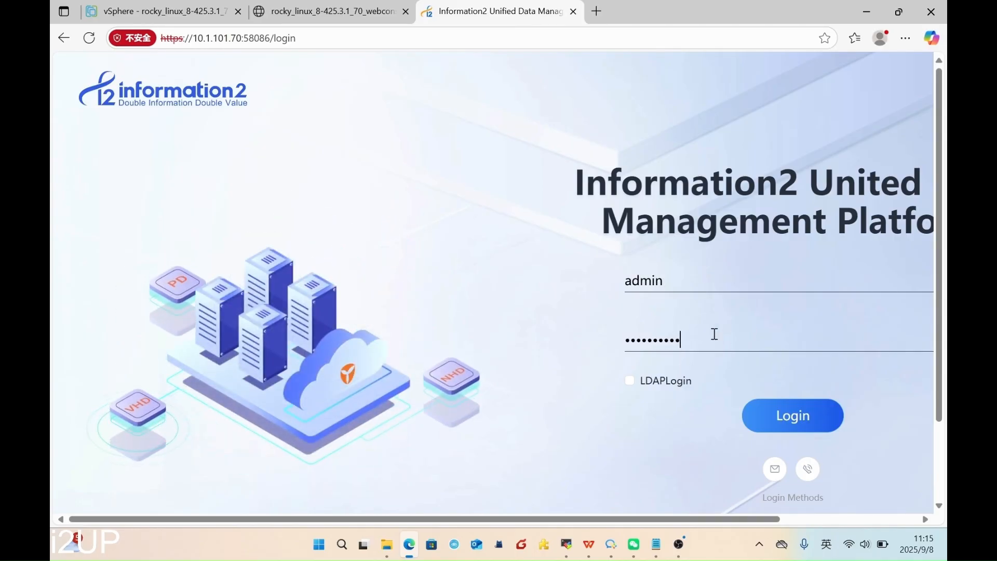
pyautogui.press('Return')
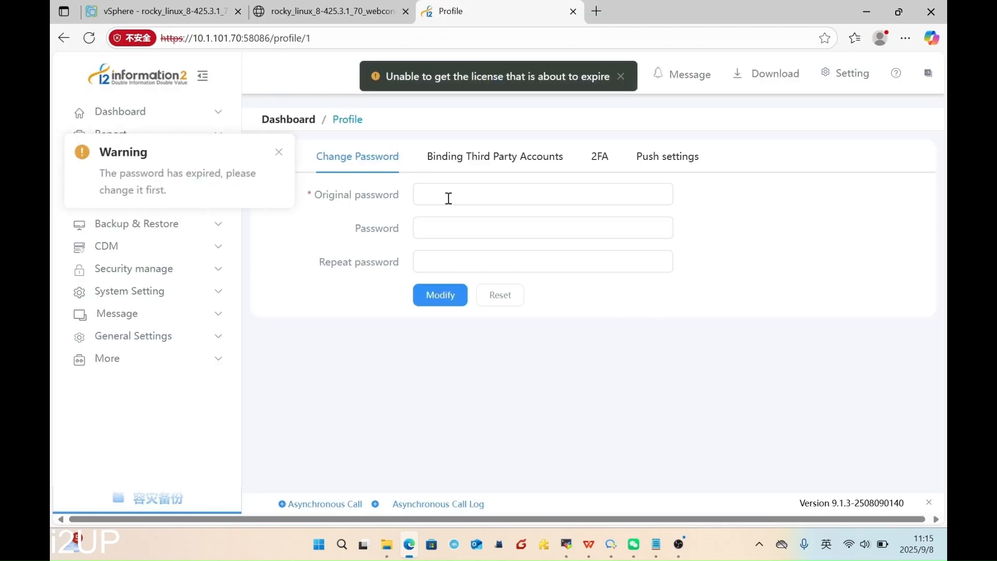
# - Replace admin's expired password by entering the original, new and repeated passwords
pyautogui.click(465, 195)
pyautogui.write('••')
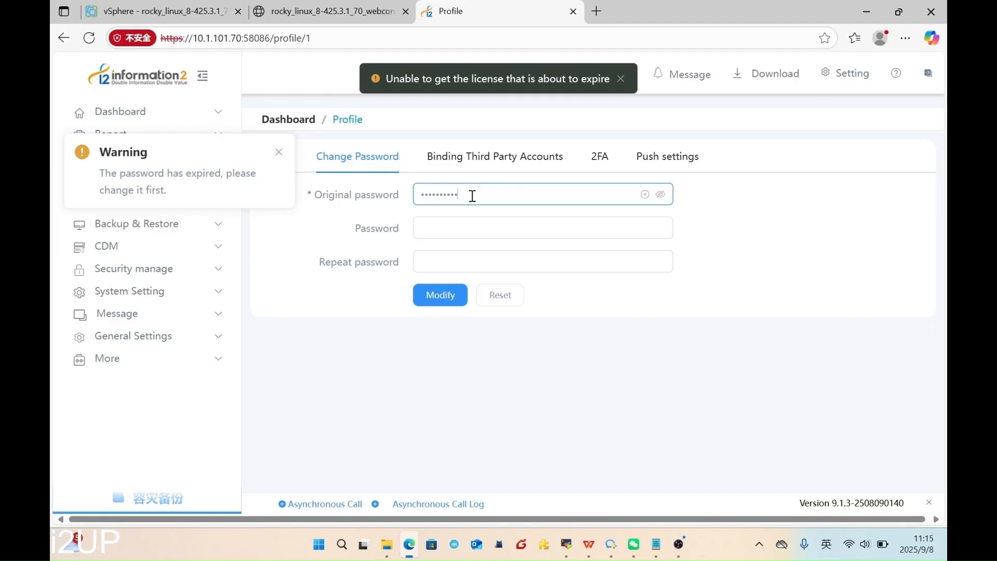
pyautogui.click(492, 227)
pyautogui.write('•••••••••')
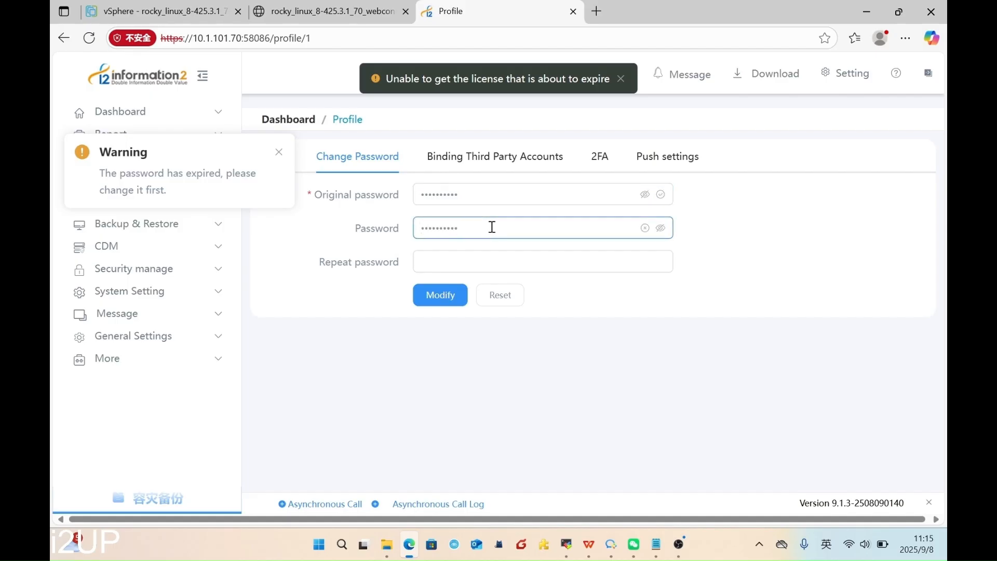
pyautogui.click(482, 261)
pyautogui.write('•')
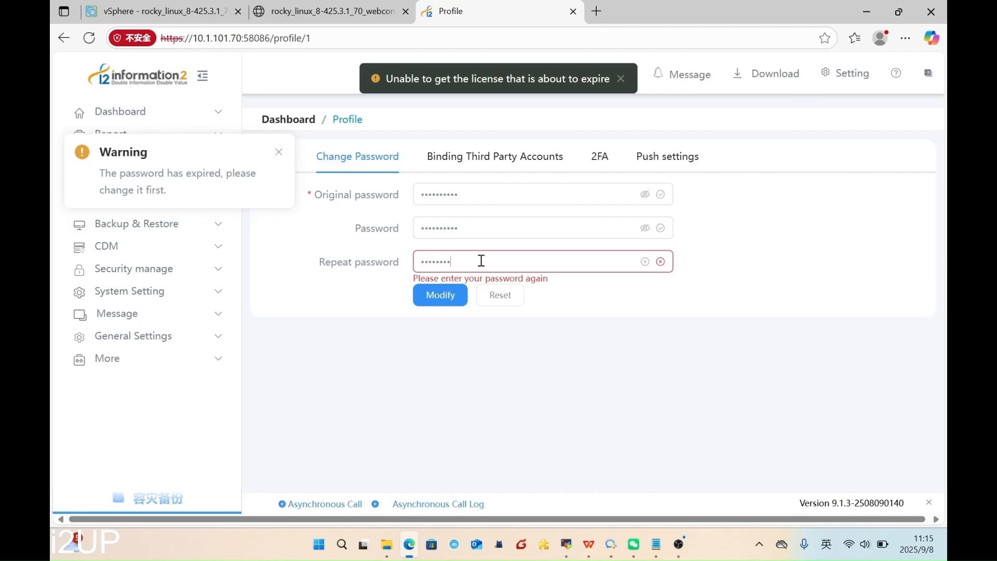
pyautogui.write('•••••••••')
pyautogui.click(440, 296)
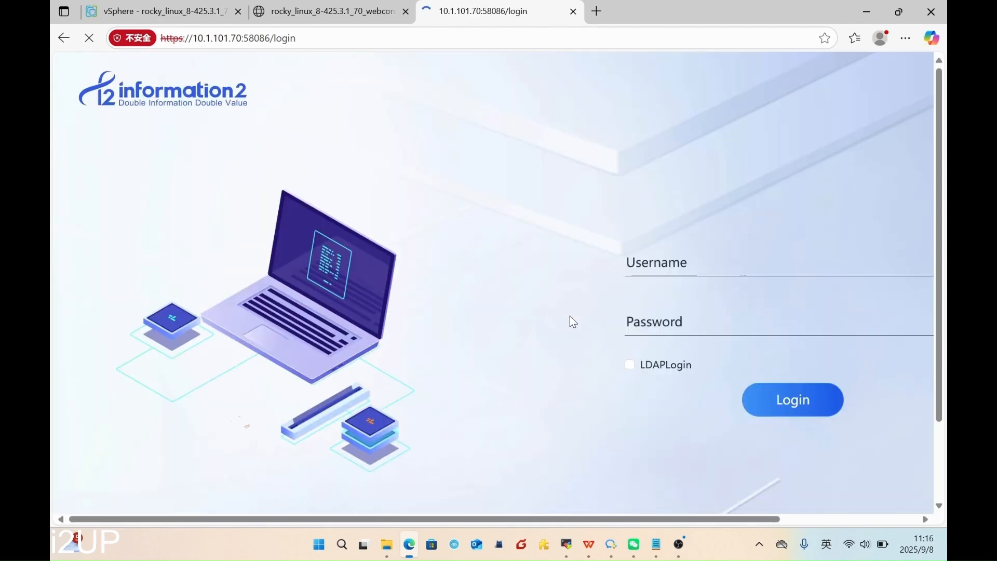
# - Log in again as admin using the new password
pyautogui.click(668, 275)
pyautogui.write('admin')
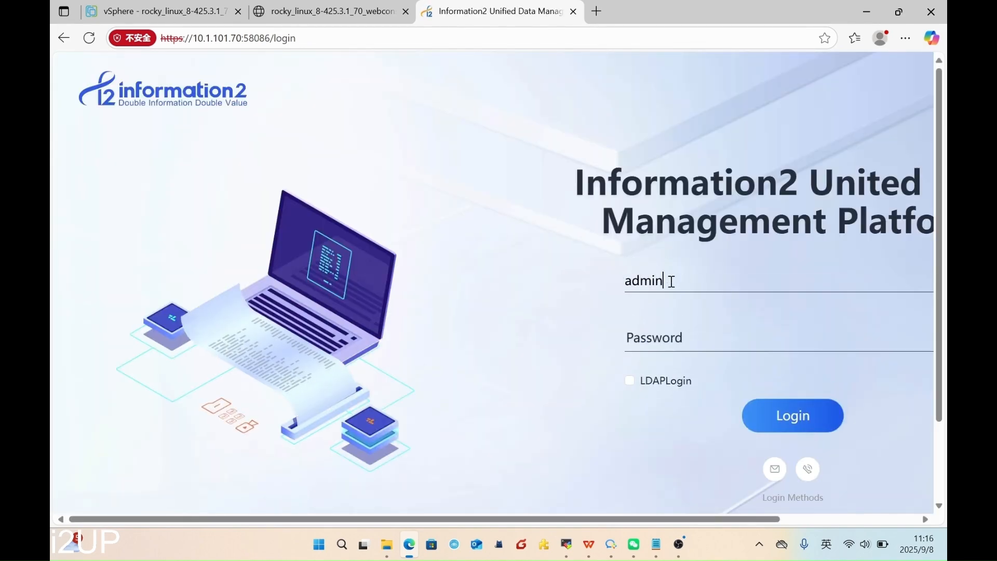
pyautogui.click(661, 338)
pyautogui.write('•••••')
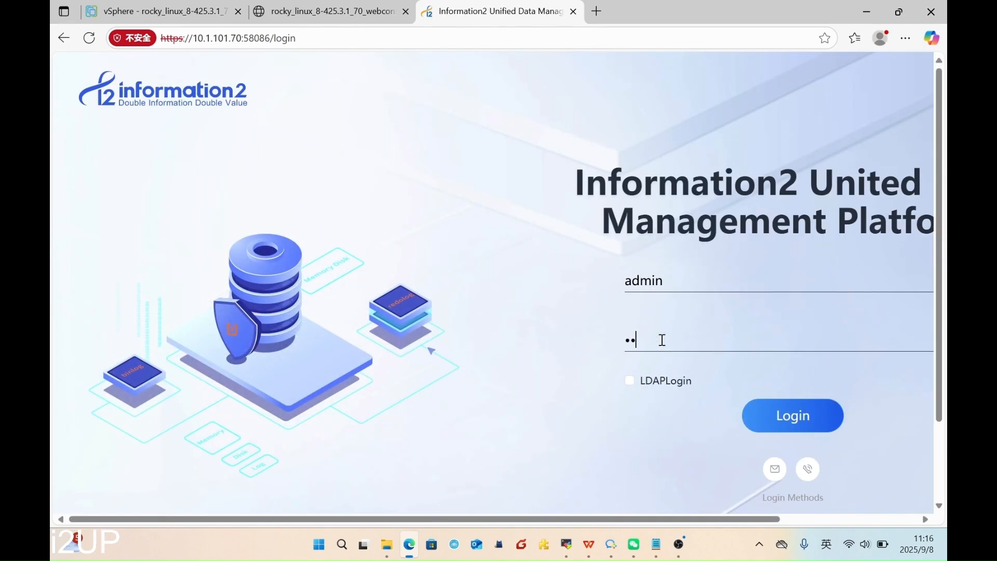
pyautogui.write('•••••')
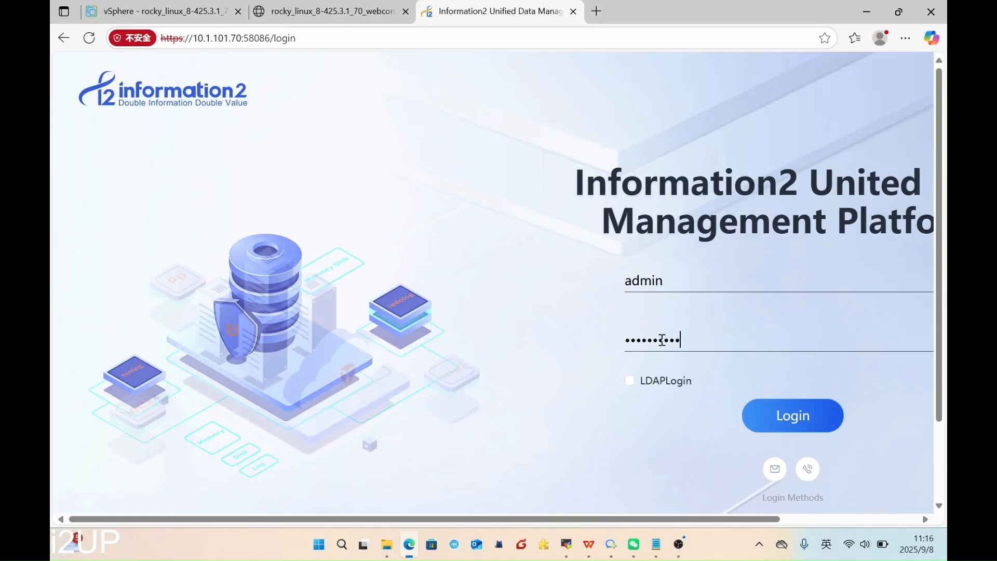
pyautogui.press('Return')
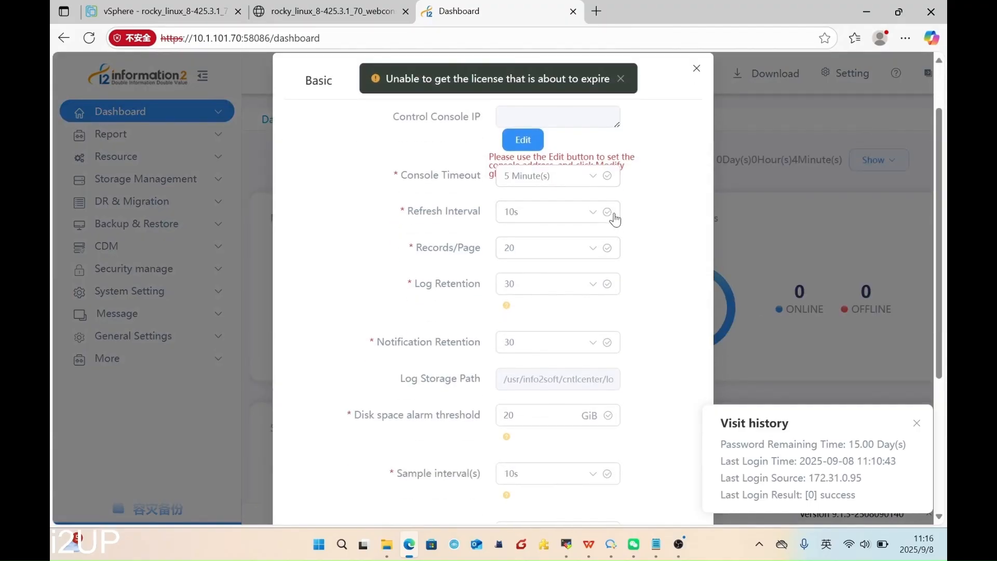
# - Add 10.1.101.70 as the Control Console IP
pyautogui.click(534, 139)
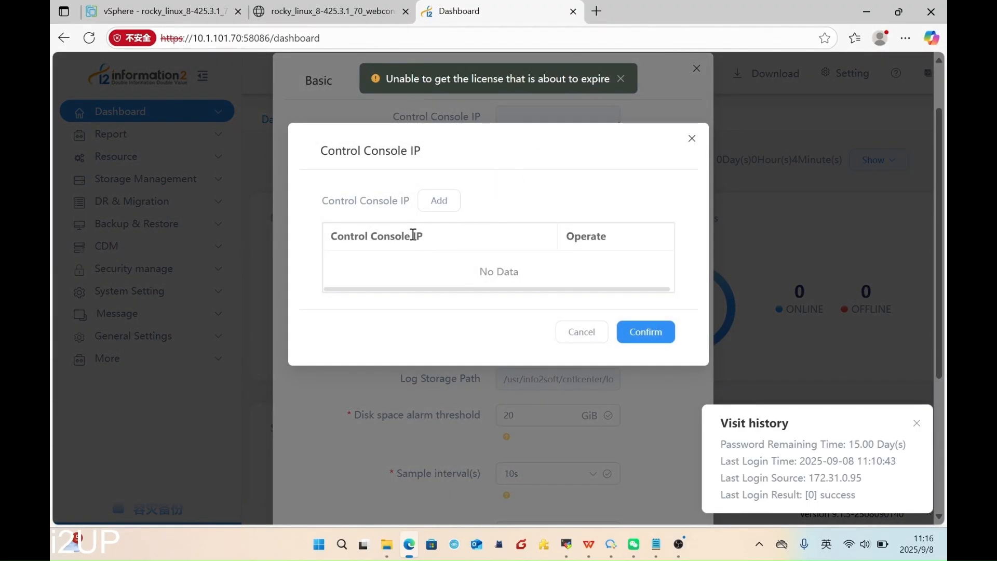
pyautogui.click(443, 205)
pyautogui.click(442, 265)
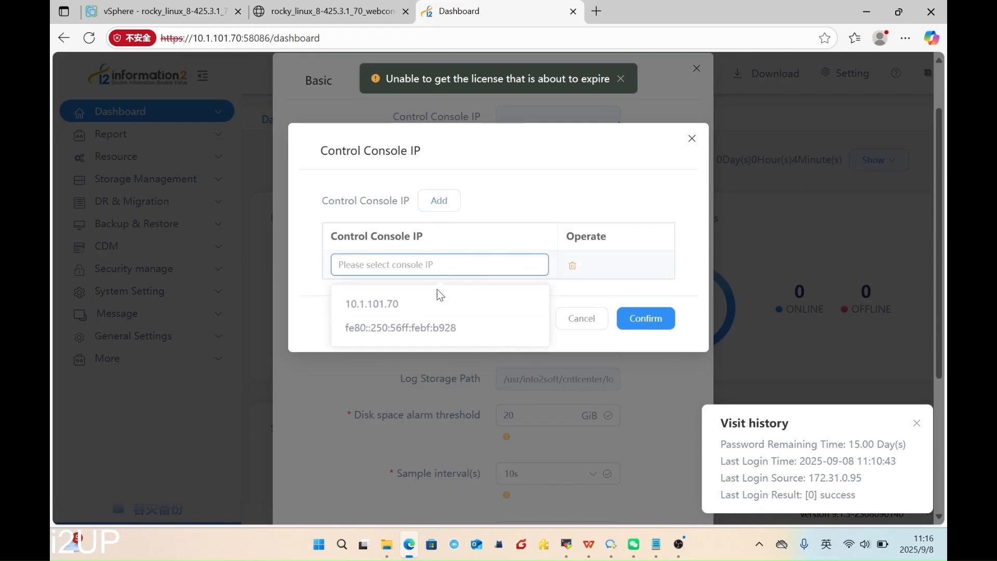
pyautogui.click(417, 304)
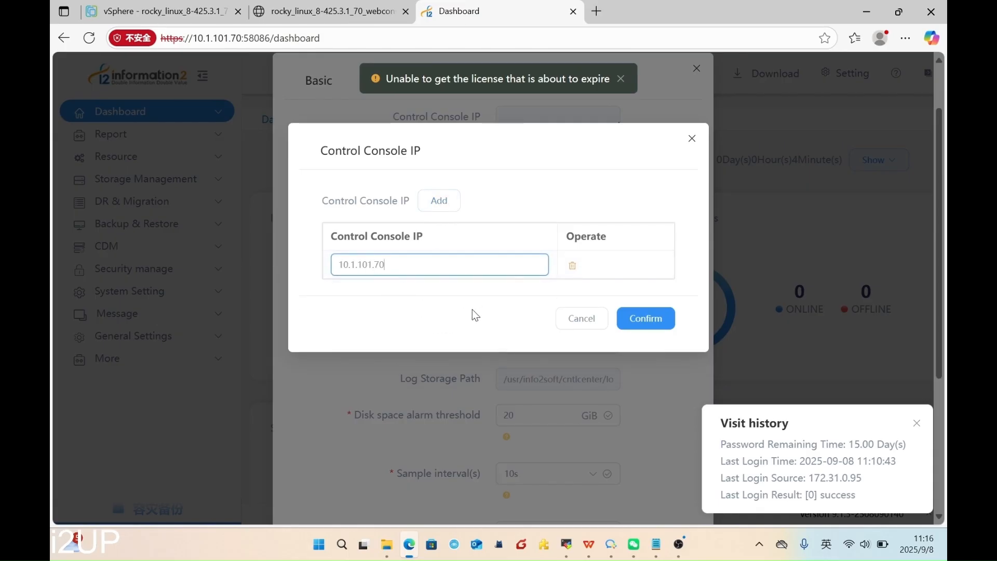
pyautogui.click(644, 318)
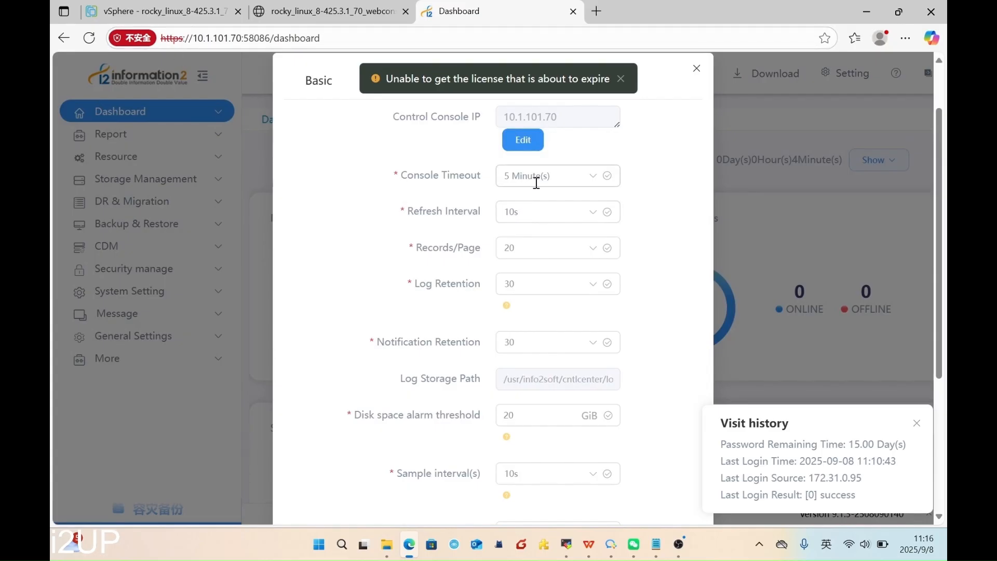
# - Set Console Timeout to Never in the basic settings
pyautogui.click(575, 183)
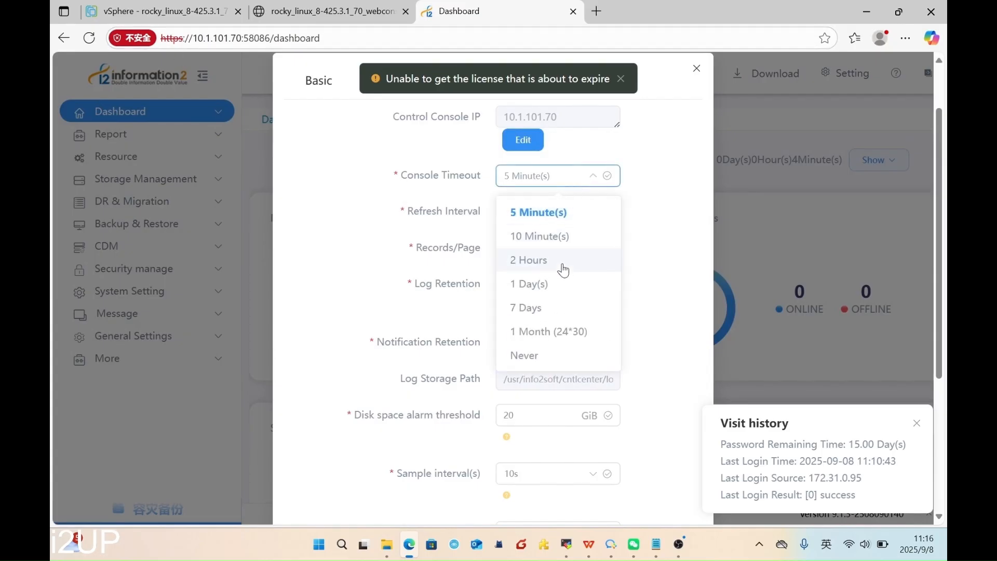
pyautogui.click(552, 354)
pyautogui.scroll(-2, 551, 223)
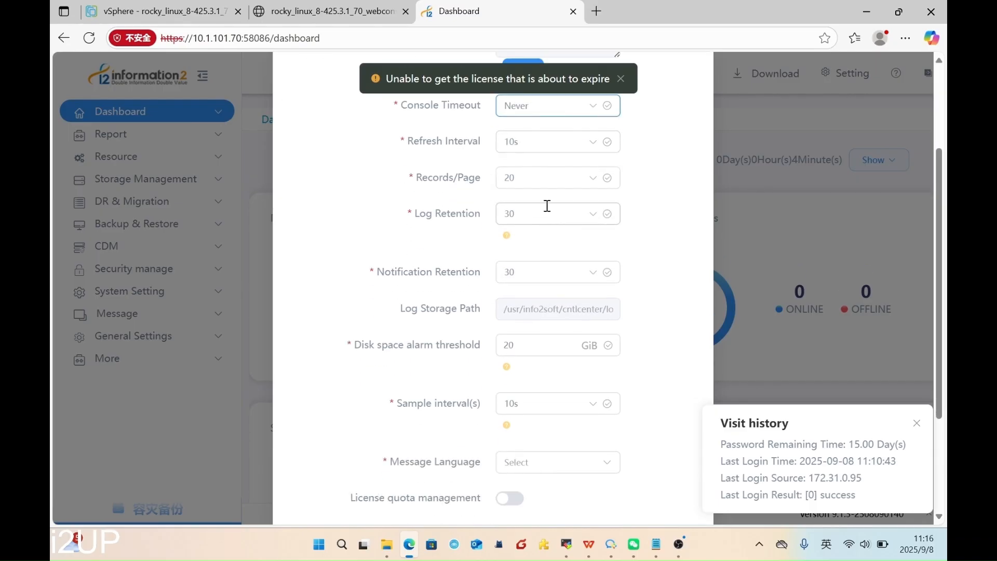
pyautogui.scroll(-3, 545, 208)
pyautogui.scroll(3, 521, 322)
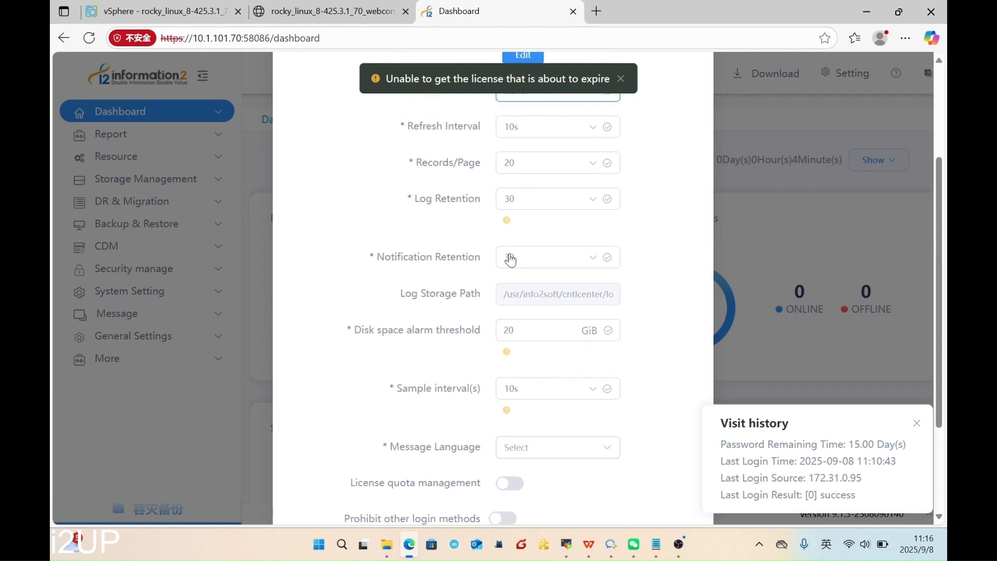
pyautogui.scroll(-3, 418, 270)
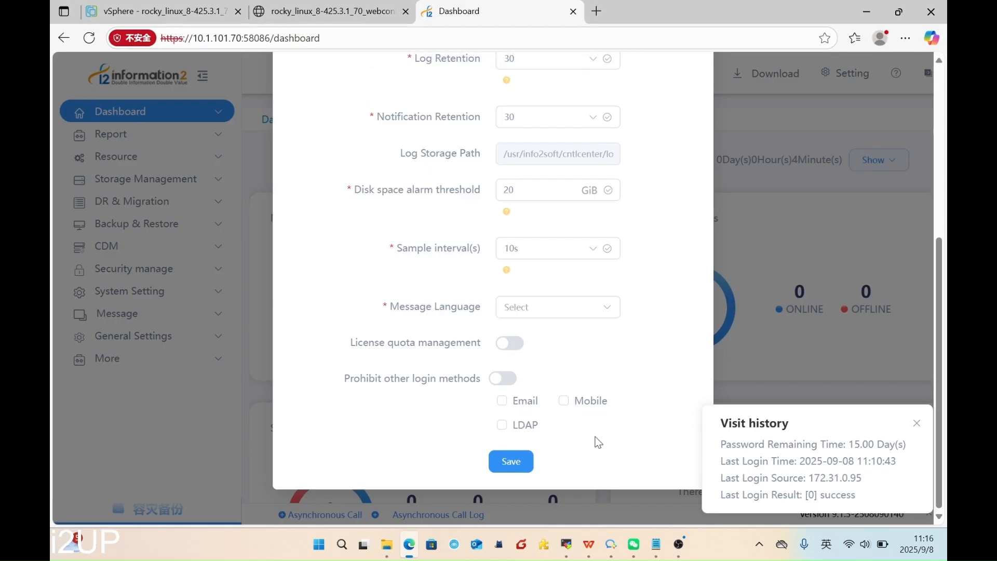
pyautogui.click(521, 463)
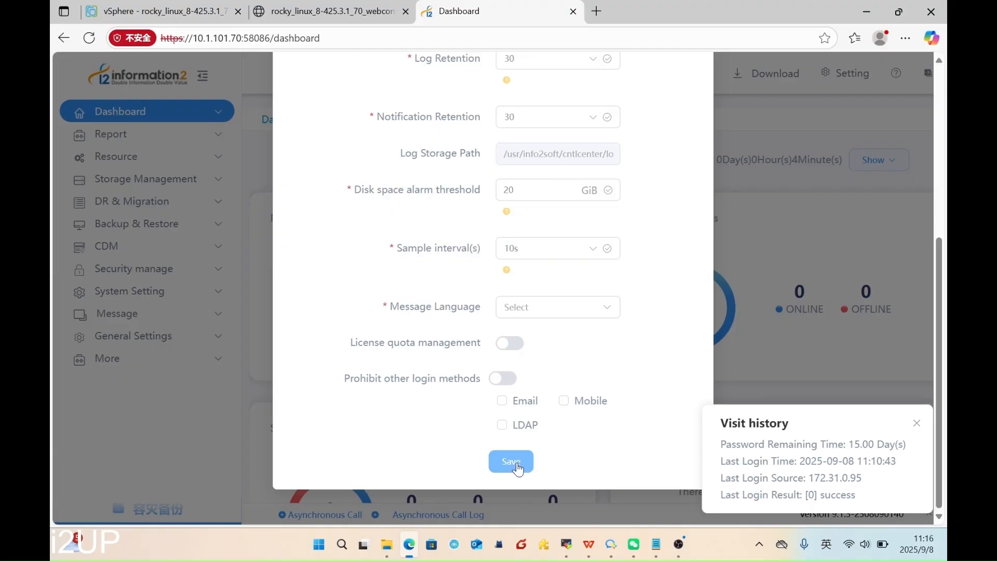
# - Set Message Language to English, save the settings, and dismiss the visit history popup
pyautogui.click(538, 309)
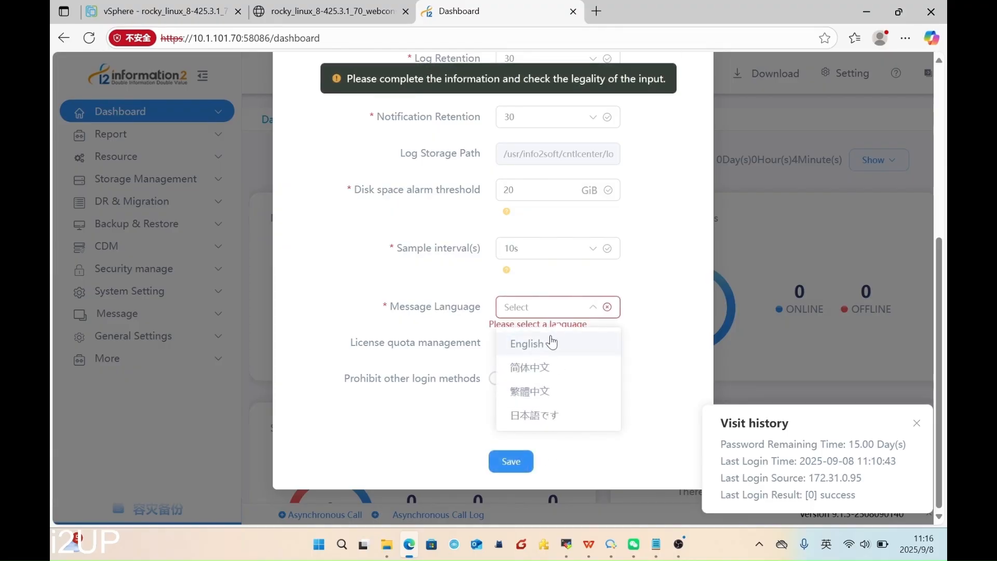
pyautogui.click(552, 345)
pyautogui.click(511, 461)
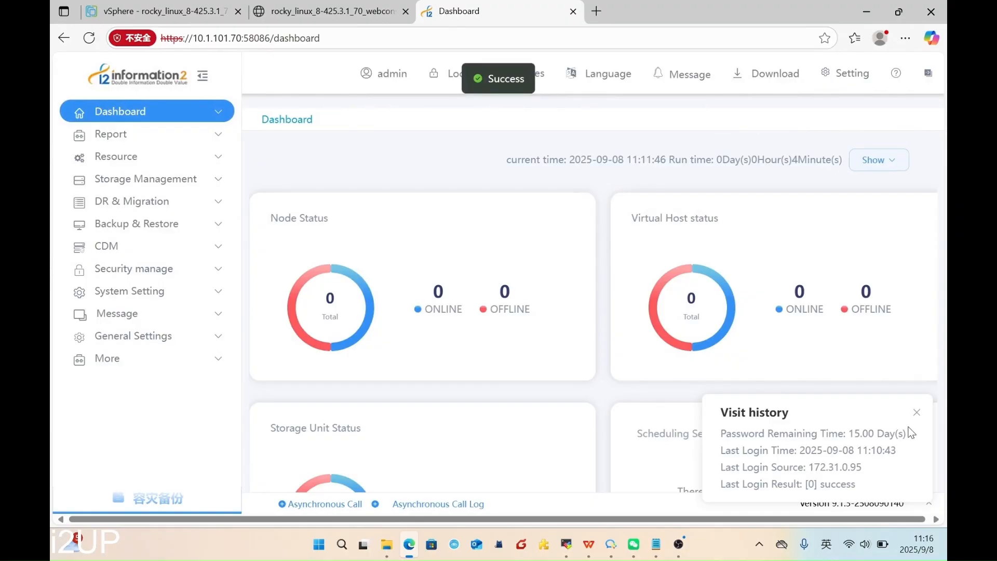
pyautogui.click(916, 411)
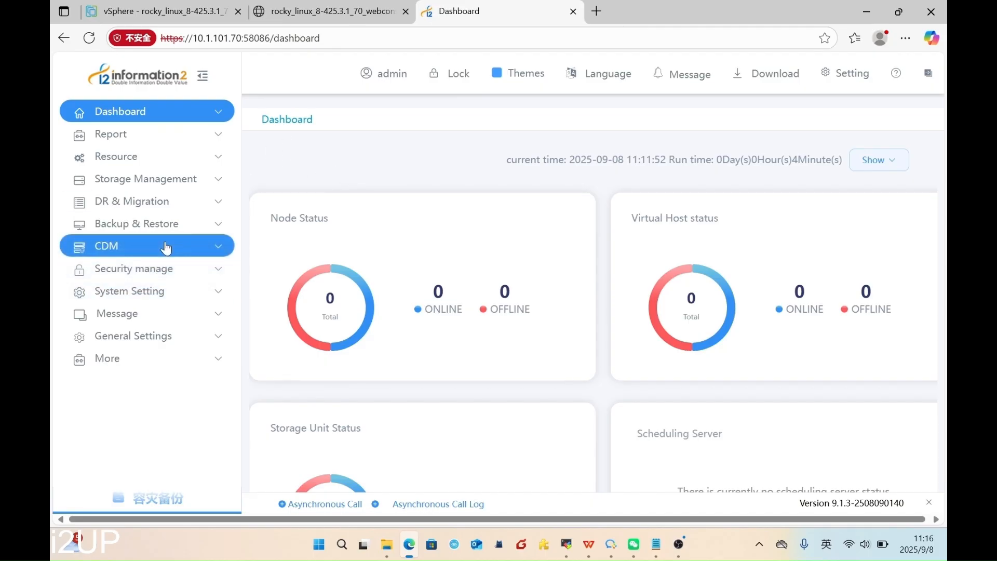
# - Check the empty Resource > Node list, then return to the Rocky Linux VM console tab
pyautogui.click(168, 162)
pyautogui.click(167, 178)
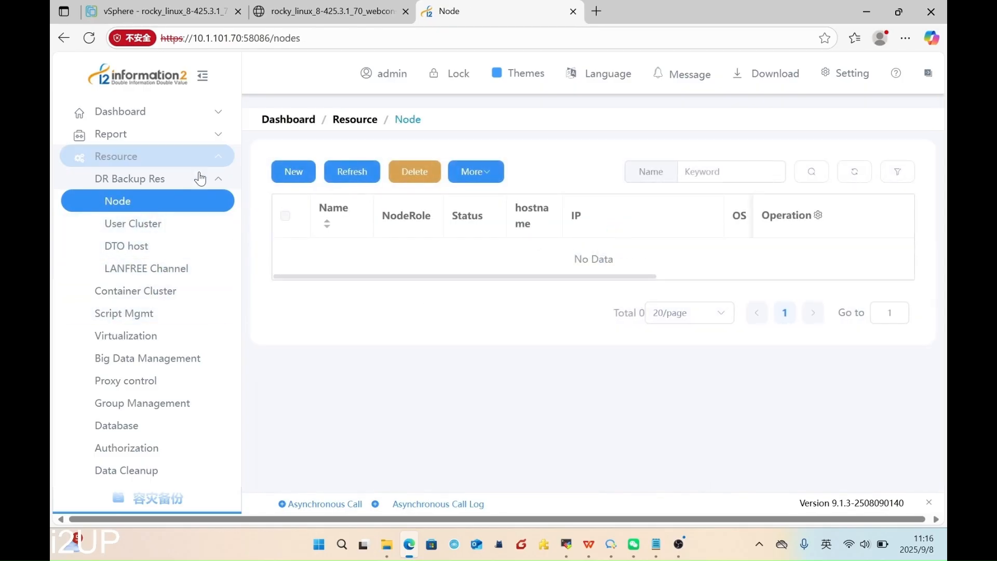
pyautogui.click(216, 334)
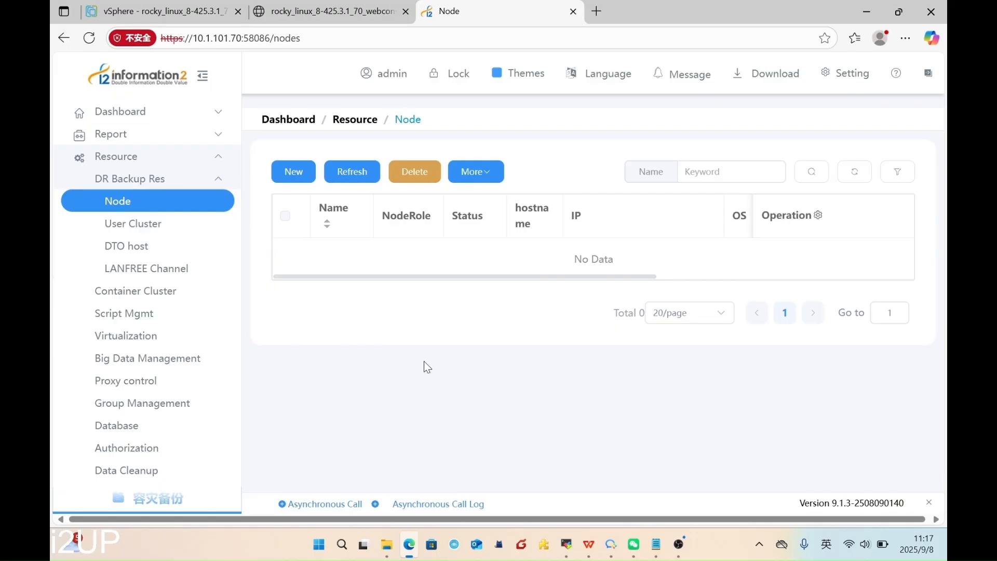
pyautogui.click(363, 10)
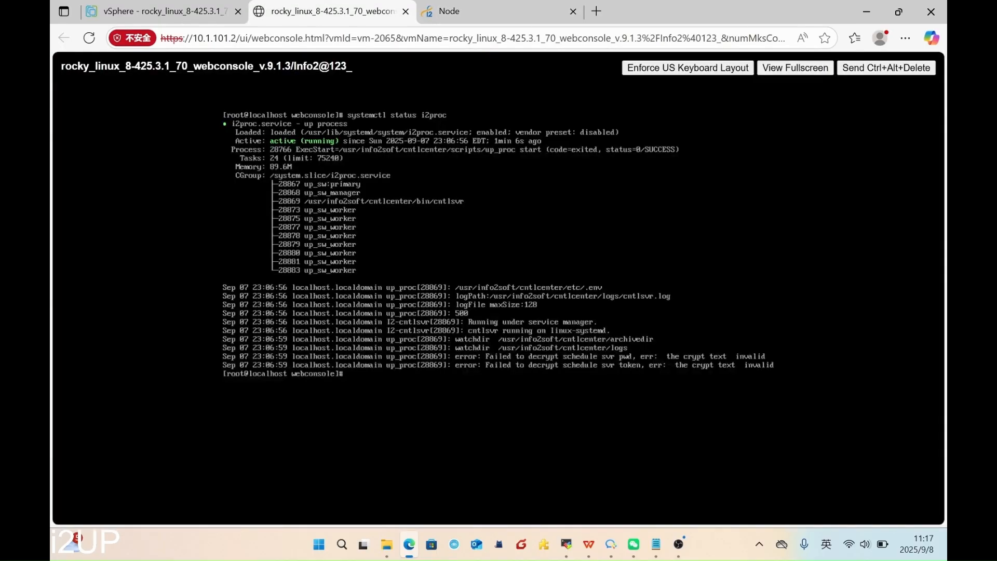
# - Show the VM terminal full screen, clear it, and list the home folder with cd .. and ls
pyautogui.click(795, 67)
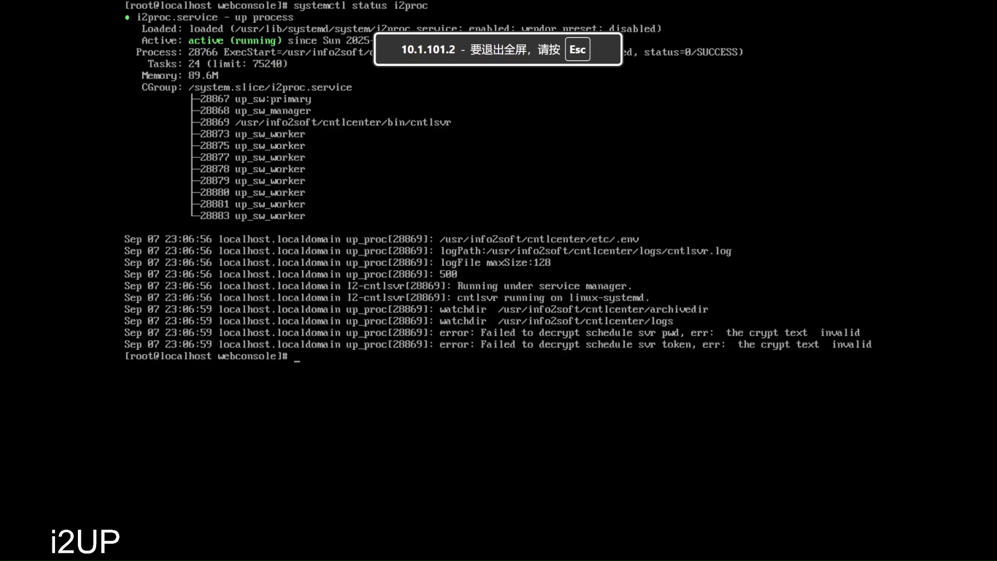
pyautogui.write('clear')
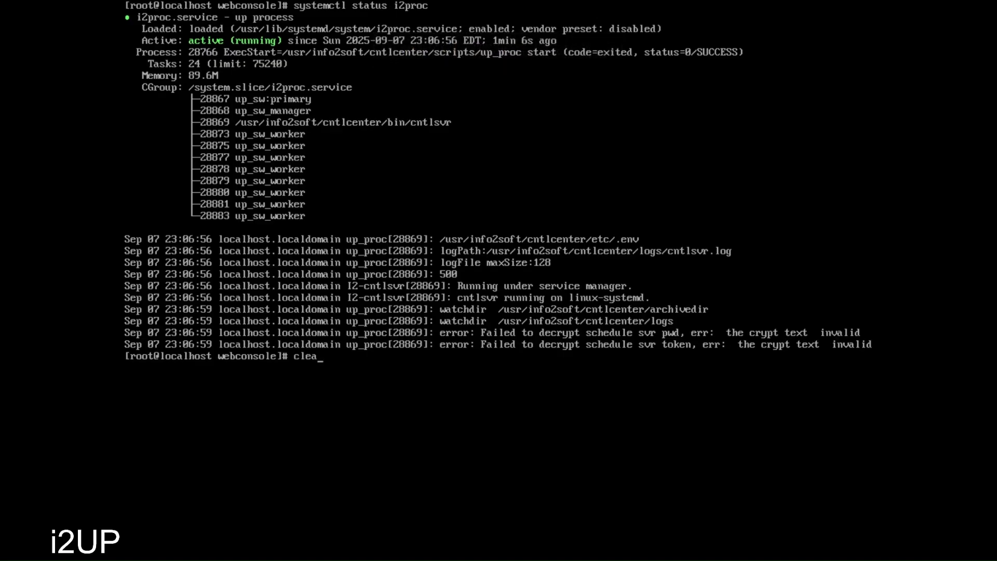
pyautogui.press('Return')
pyautogui.write('cd ..')
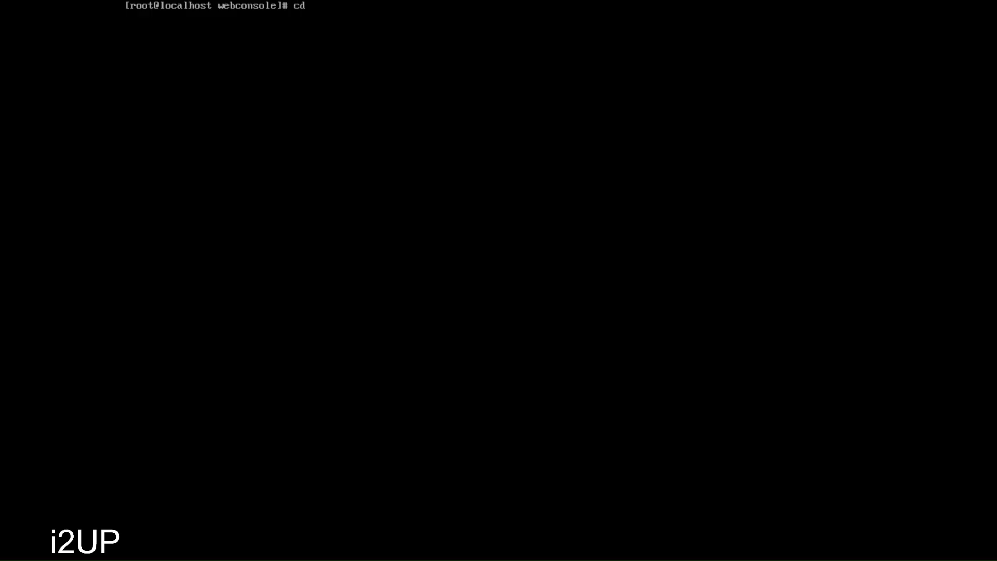
pyautogui.press('Return')
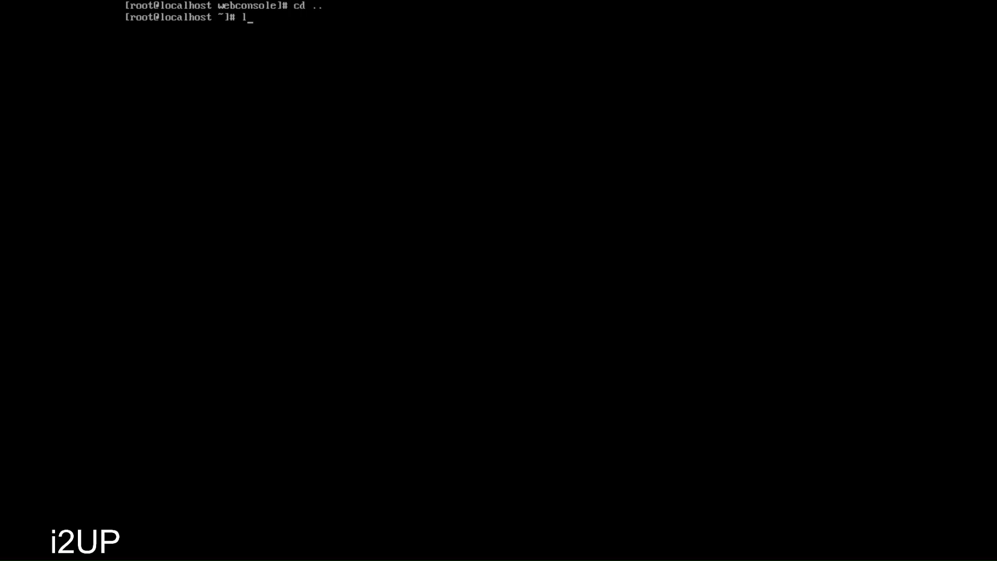
pyautogui.write('ls')
pyautogui.press('Return')
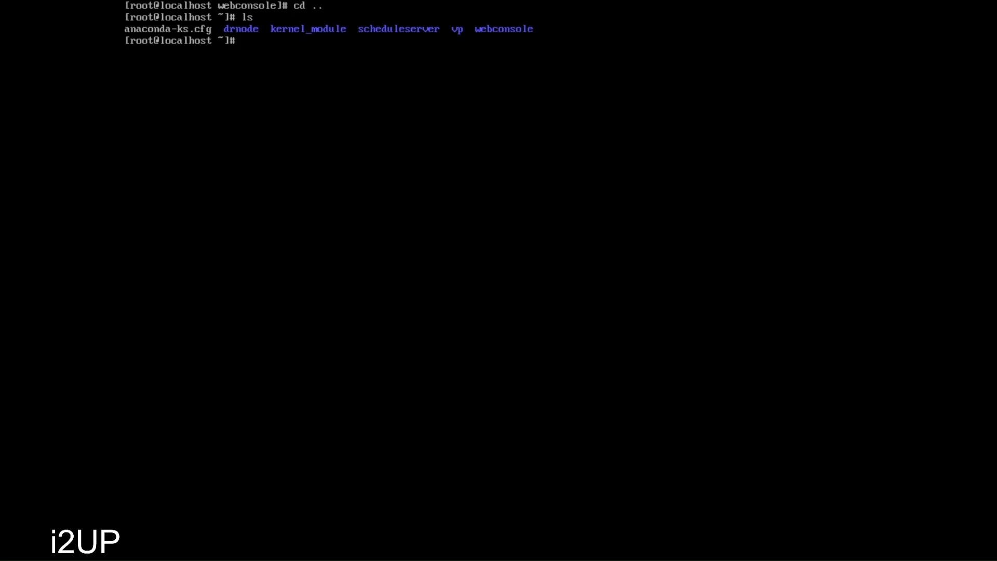
# - Enter the drnode folder and list its contents
pyautogui.write('cd dr')
pyautogui.press('Tab')
pyautogui.press('Return')
pyautogui.write('ls')
pyautogui.press('Return')
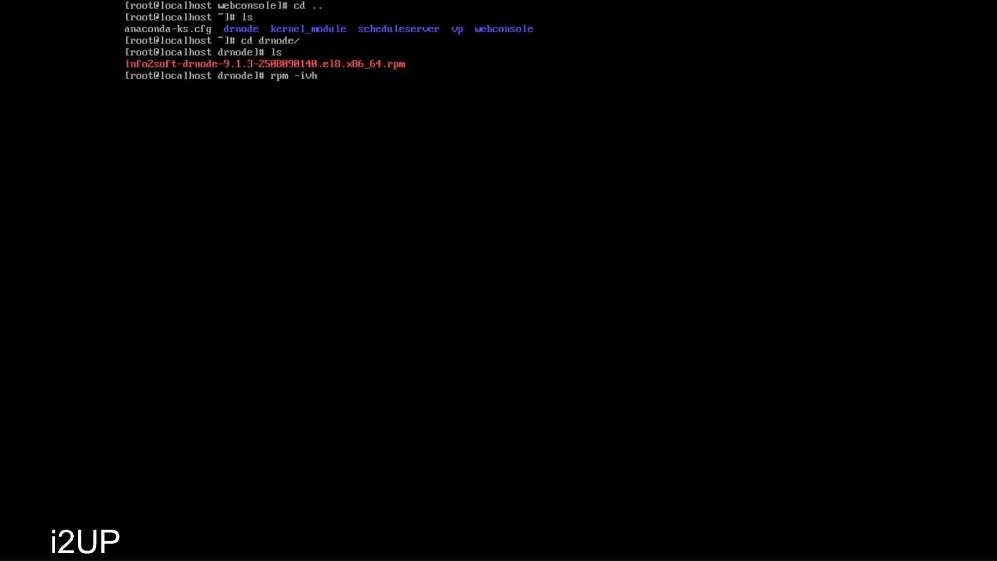
# - Install info2soft-drnode-9.1.3-2508090140.el8.x86_64.rpm with rpm -ivh
pyautogui.press('BackSpace')
pyautogui.press('BackSpace')
pyautogui.write('in')
pyautogui.press('Tab')
pyautogui.write('d')
pyautogui.press('BackSpace')
pyautogui.press('BackSpace')
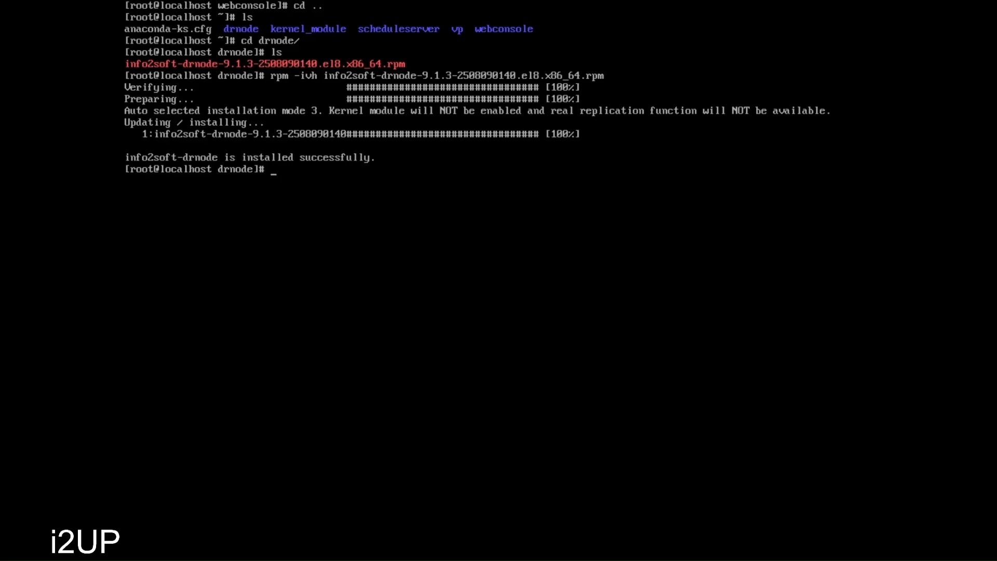
# - Create the drnode auth user with /usr/drbksoft/drnode/bin/drcfg auth create and a password
pyautogui.press('Tab')
pyautogui.press('Tab')
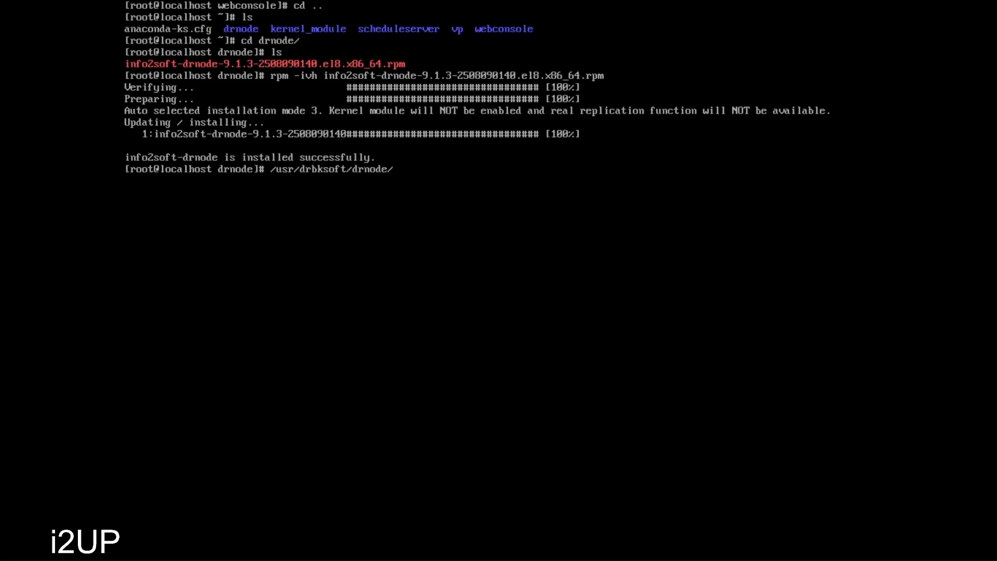
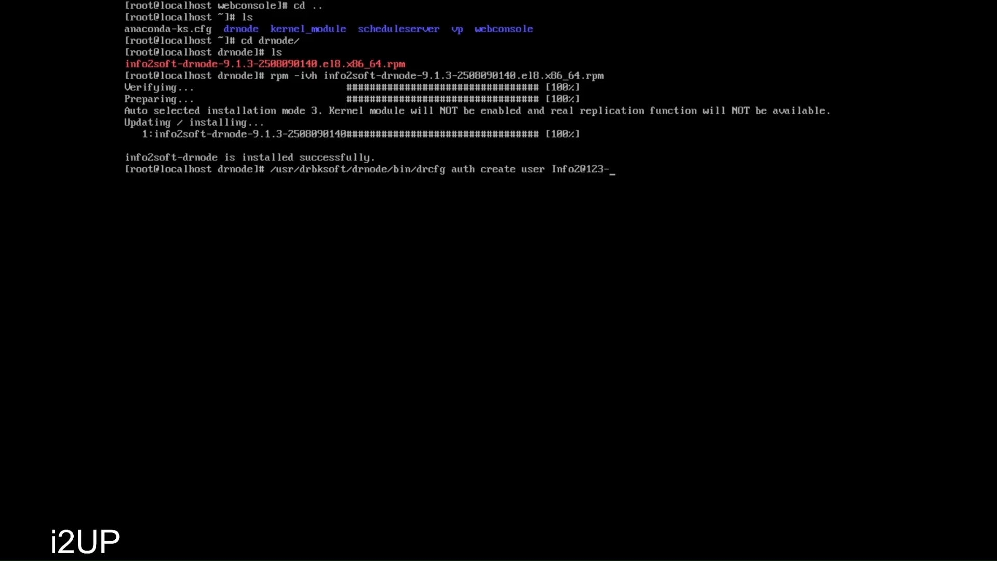
pyautogui.press('Return')
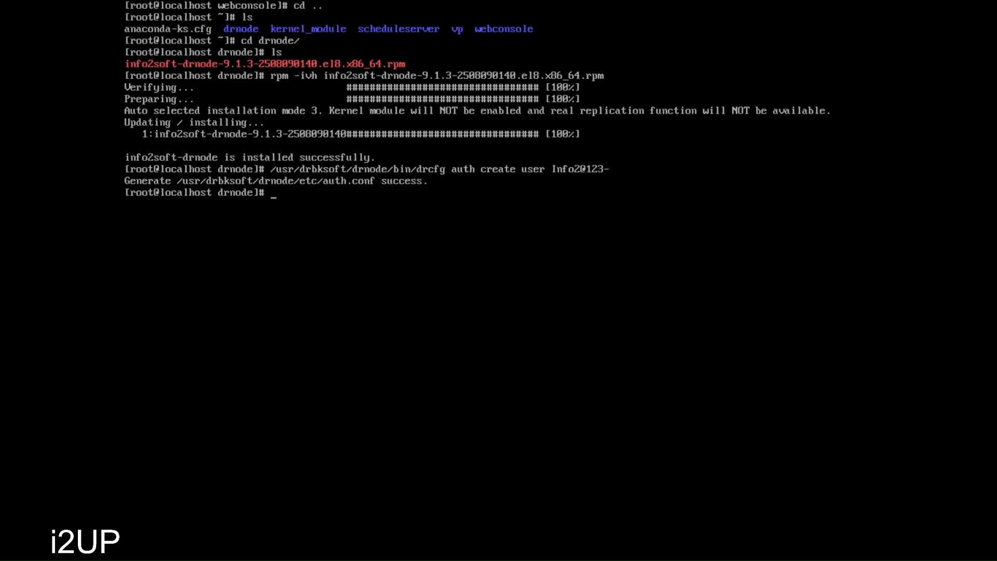
# - Return to the home folder and list its folders
pyautogui.write('cd ..')
pyautogui.press('Return')
pyautogui.write('ls')
pyautogui.press('Return')
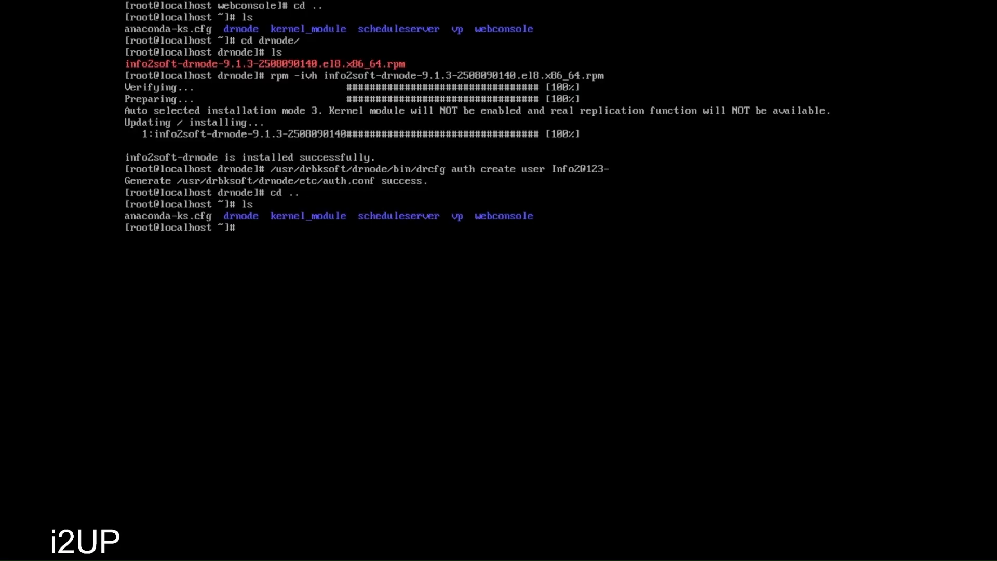
# - Inspect the scheduleserver folder, then return home and list the folders
pyautogui.write('scheduleserver/')
pyautogui.press('Return')
pyautogui.write('cd scheduleserver/')
pyautogui.press('Return')
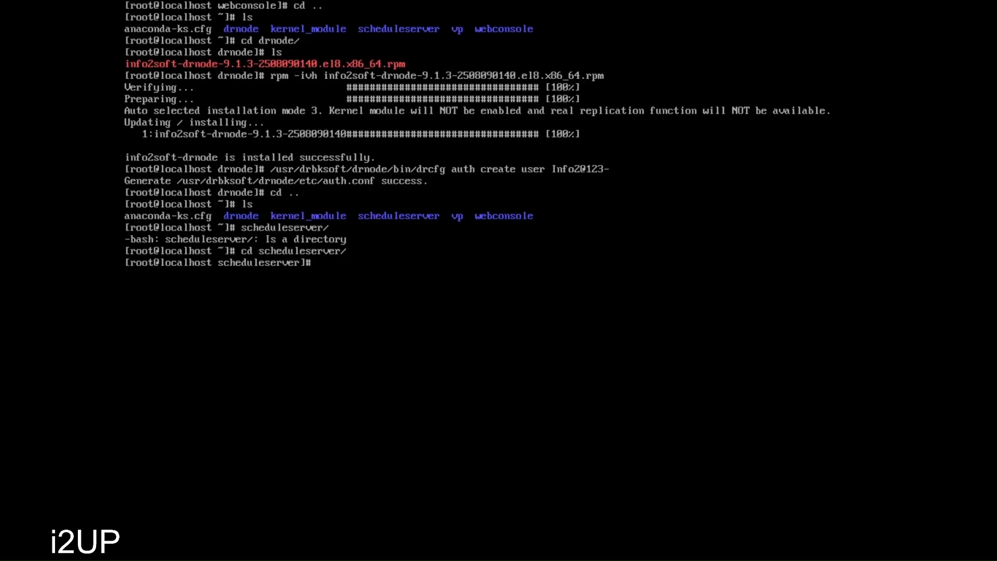
pyautogui.write('ls')
pyautogui.press('Return')
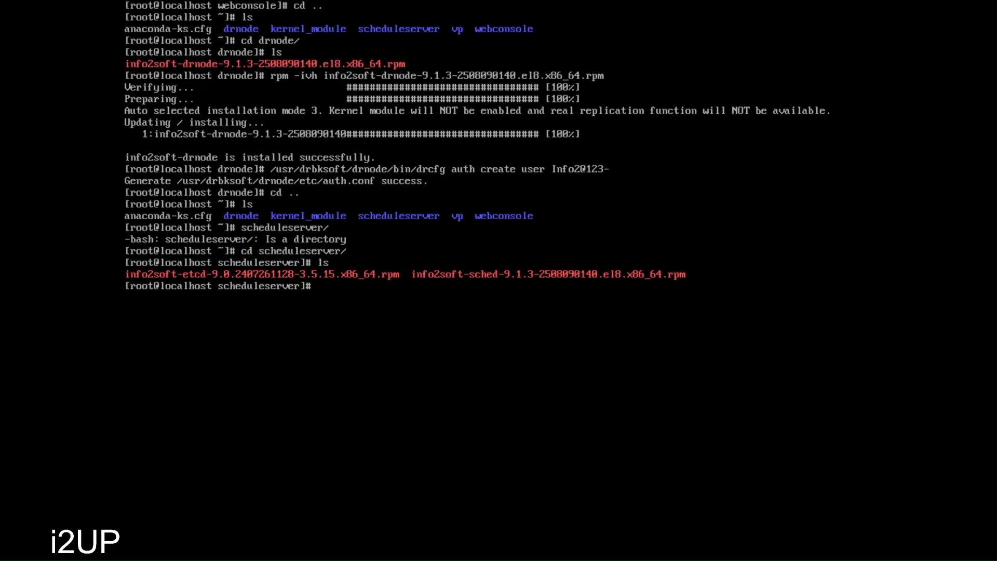
pyautogui.write('cd ..')
pyautogui.press('Return')
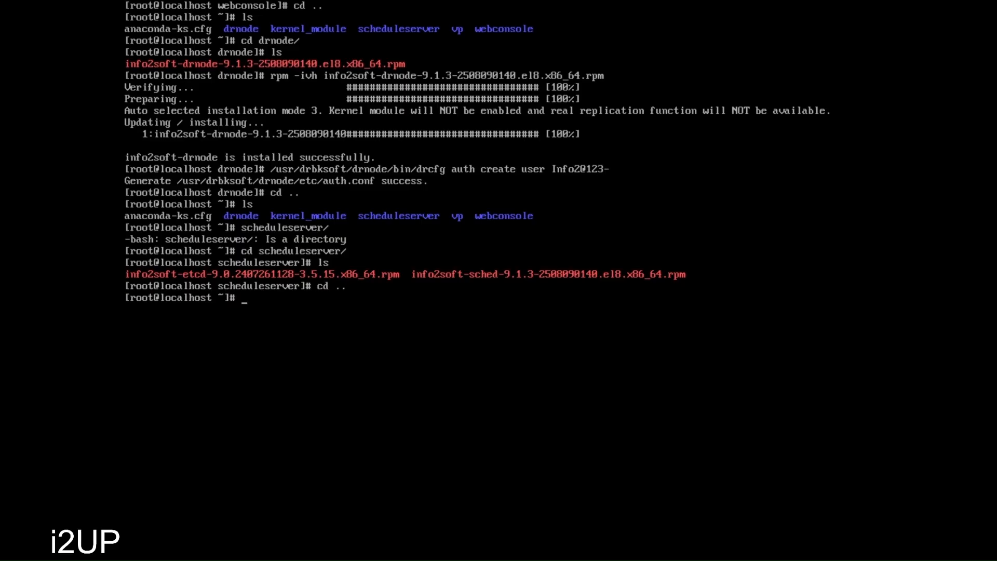
pyautogui.write('ls')
pyautogui.press('Return')
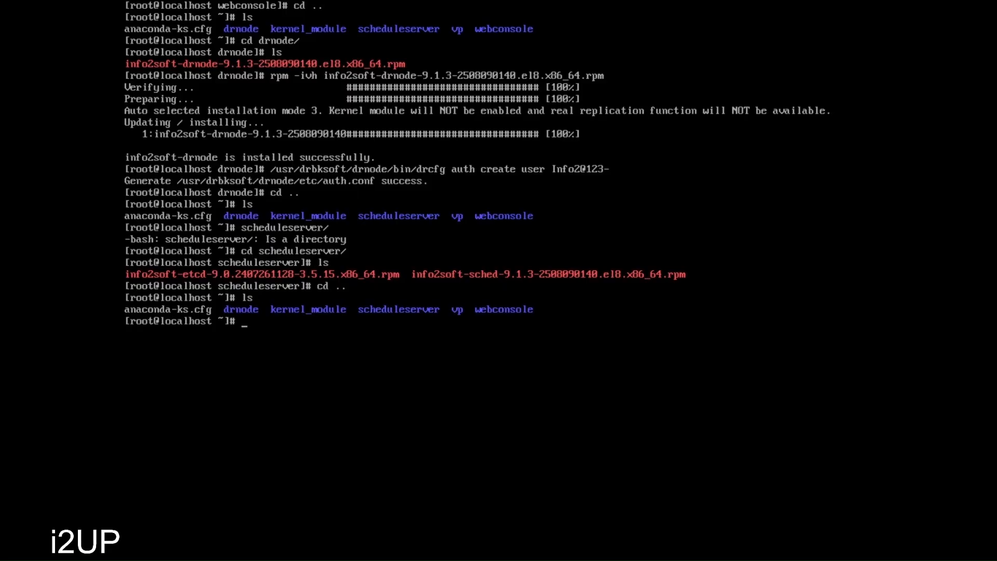
# - List the package files in the vp folder, return home, and clear the terminal
pyautogui.write('cd vp')
pyautogui.press('Return')
pyautogui.write('ls')
pyautogui.press('Return')
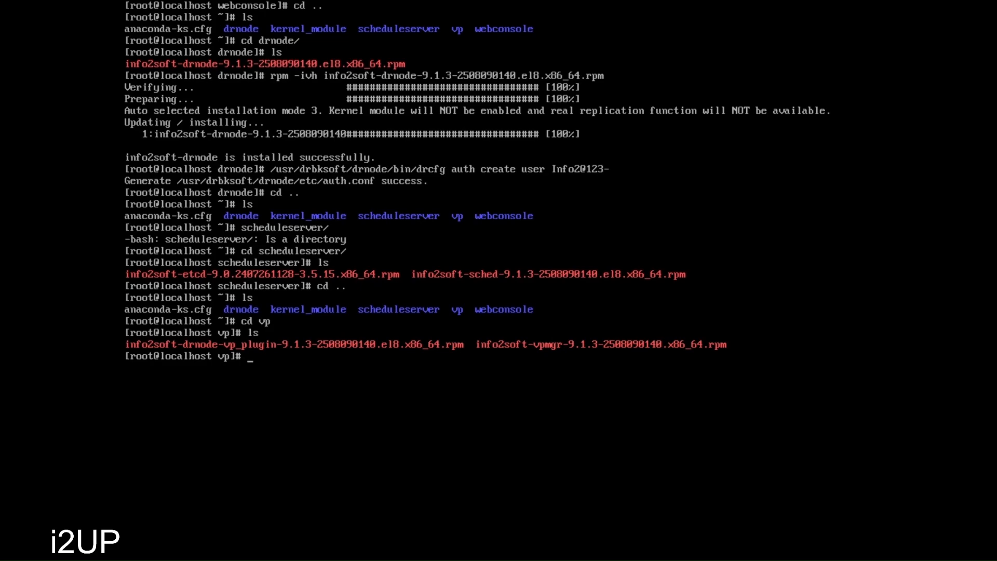
pyautogui.write('cd ..')
pyautogui.press('Return')
pyautogui.write('clear')
pyautogui.press('Return')
# - Enter the scheduleserver folder and list its package files
pyautogui.write('cd')
pyautogui.press('BackSpace')
pyautogui.press('BackSpace')
pyautogui.press('BackSpace')
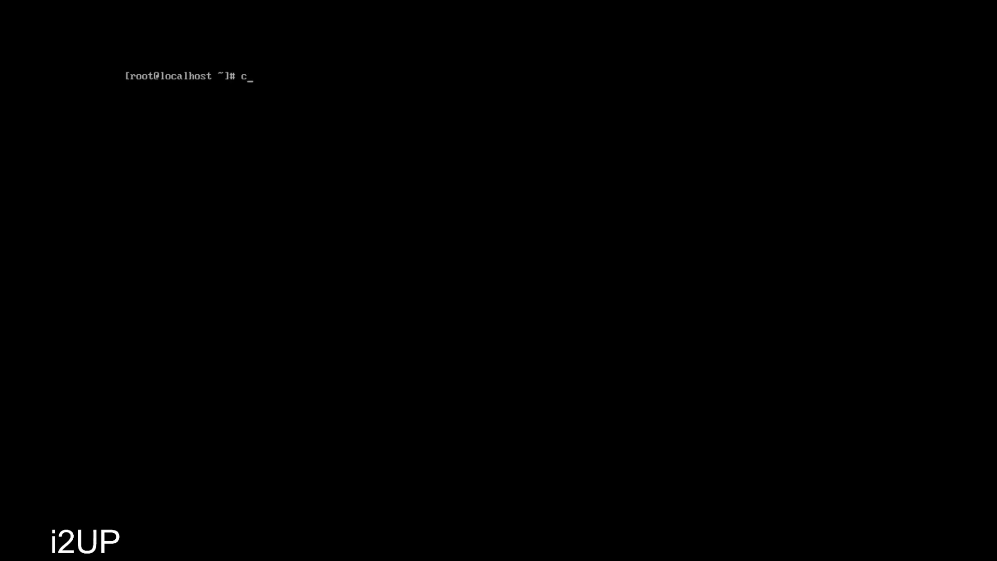
pyautogui.write('cd sch')
pyautogui.press('Tab')
pyautogui.press('Return')
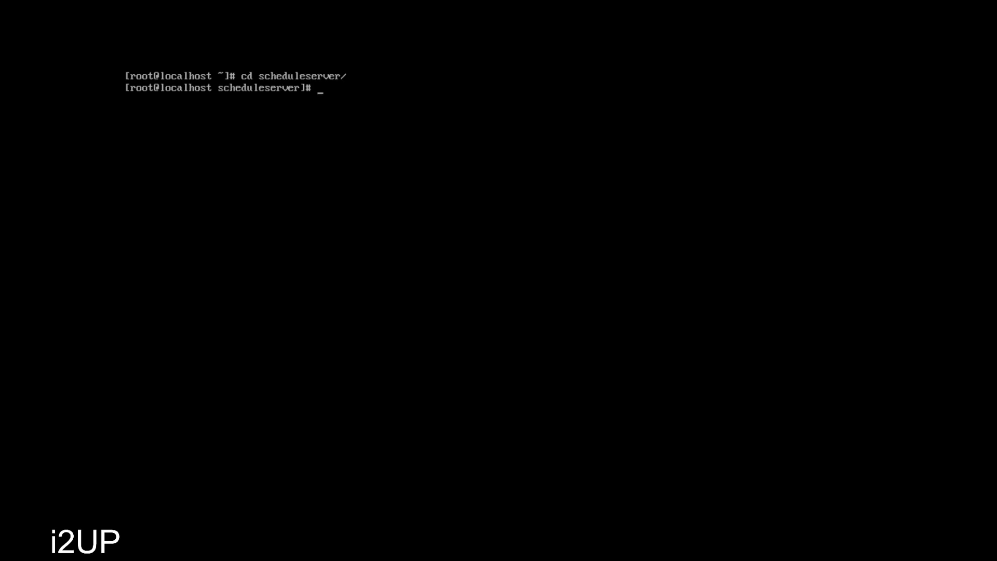
pyautogui.write('ls')
pyautogui.press('Return')
# - Install the info2soft-sched package with rpm -ivh
pyautogui.write('rpm -ivh')
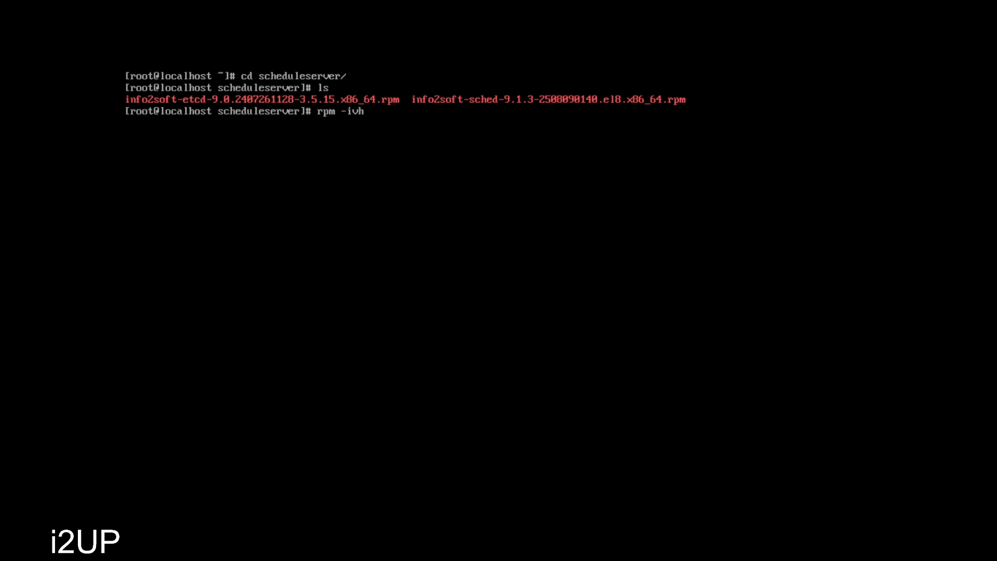
pyautogui.write(' sch')
pyautogui.press('BackSpace')
pyautogui.press('BackSpace')
pyautogui.press('BackSpace')
pyautogui.write('info')
pyautogui.press('Tab')
pyautogui.write('sc')
pyautogui.press('Tab')
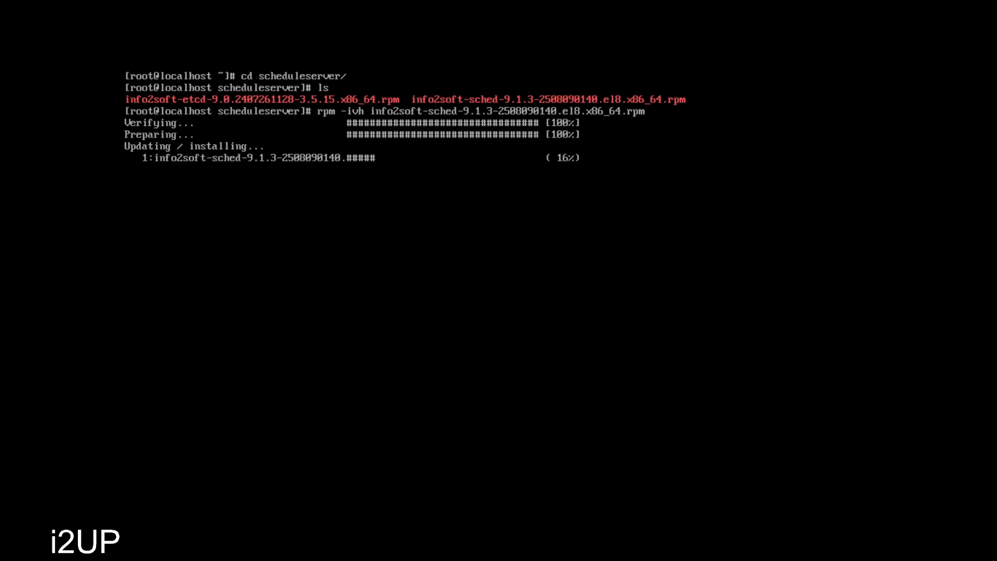
# - Create the scheduler auth user with drcfg sched_auth create and a password, then clear the terminal
pyautogui.write('/u')
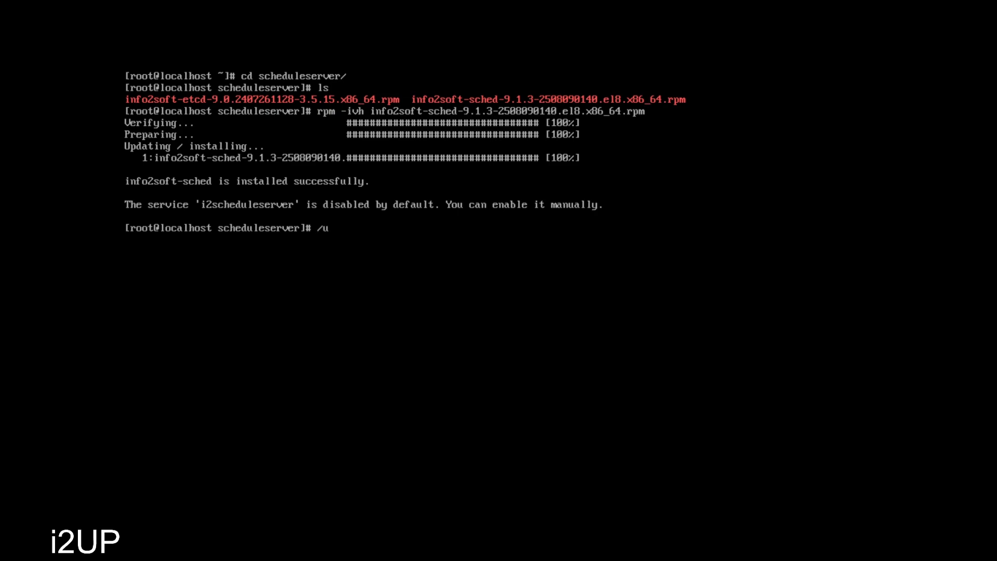
pyautogui.write('sr/drbksoft/drnode/')
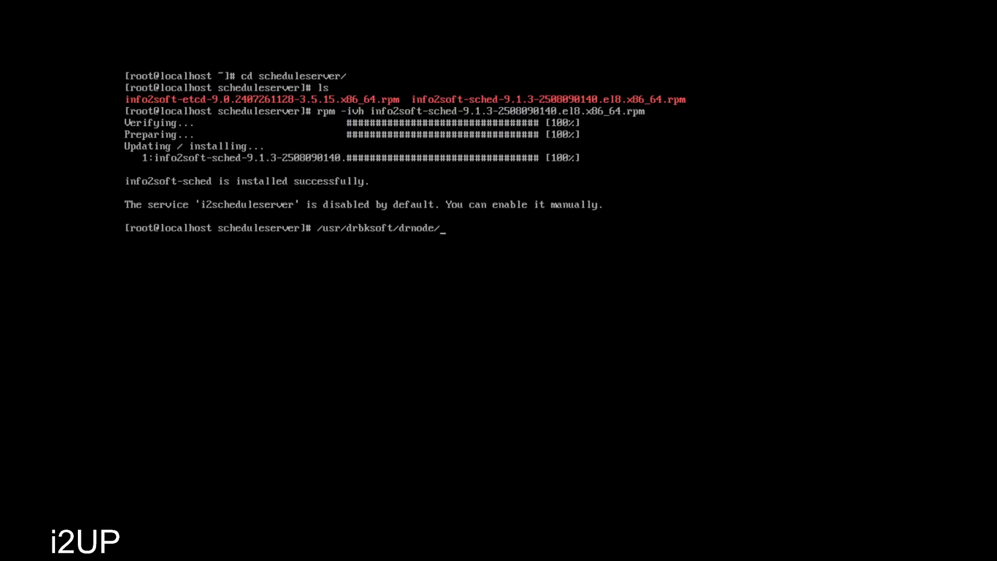
pyautogui.write('bin/')
pyautogui.write('drcfg sched_')
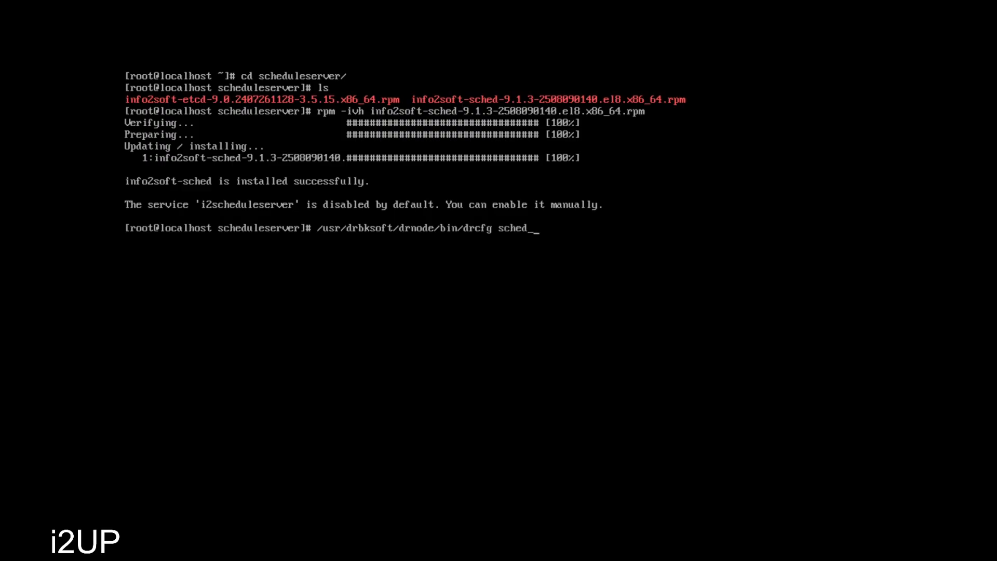
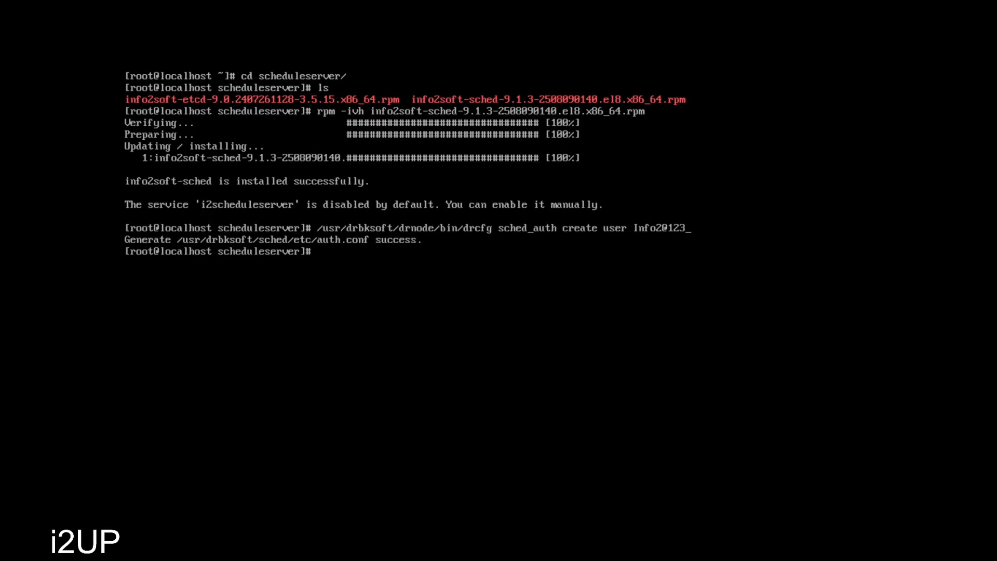
pyautogui.write('clear')
pyautogui.press('Return')
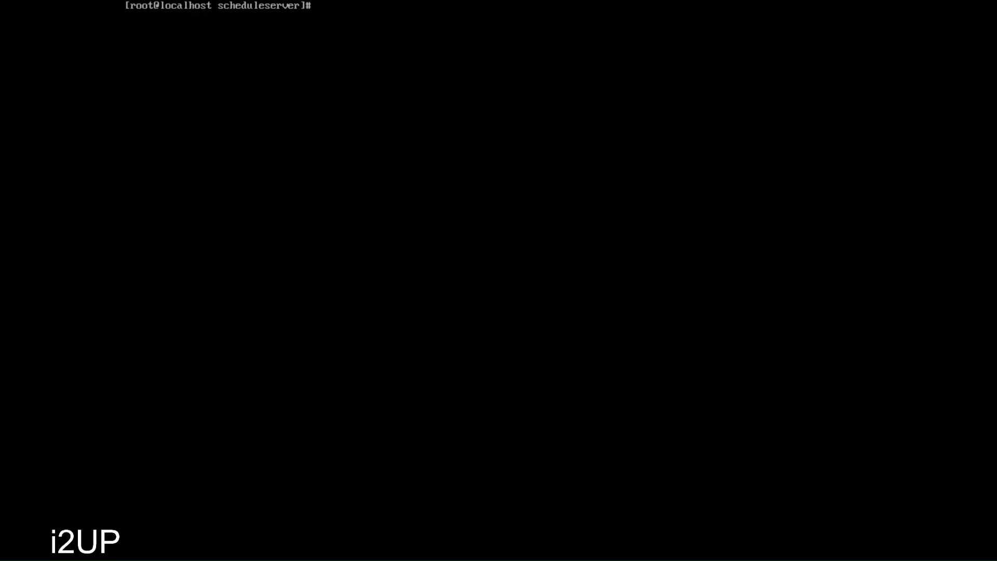
# - Start the rpm -ivh install command for the info2soft-etcd package
pyautogui.write('rpm -ivh info2soft-e')
# - Install info2soft-etcd as a single-node deployment and confirm the root user password
pyautogui.press('Tab')
pyautogui.press('Return')
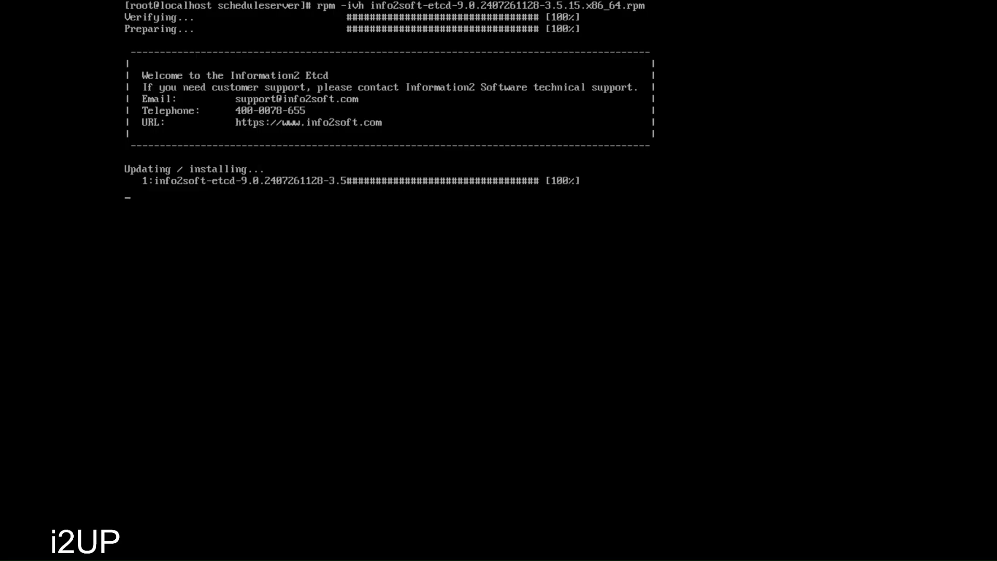
pyautogui.write('y')
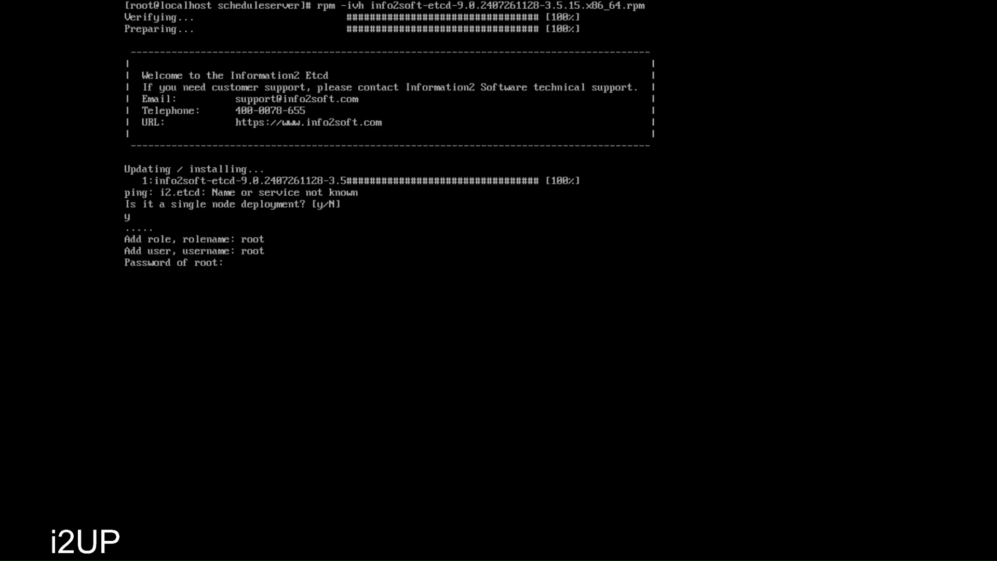
pyautogui.press('Return')
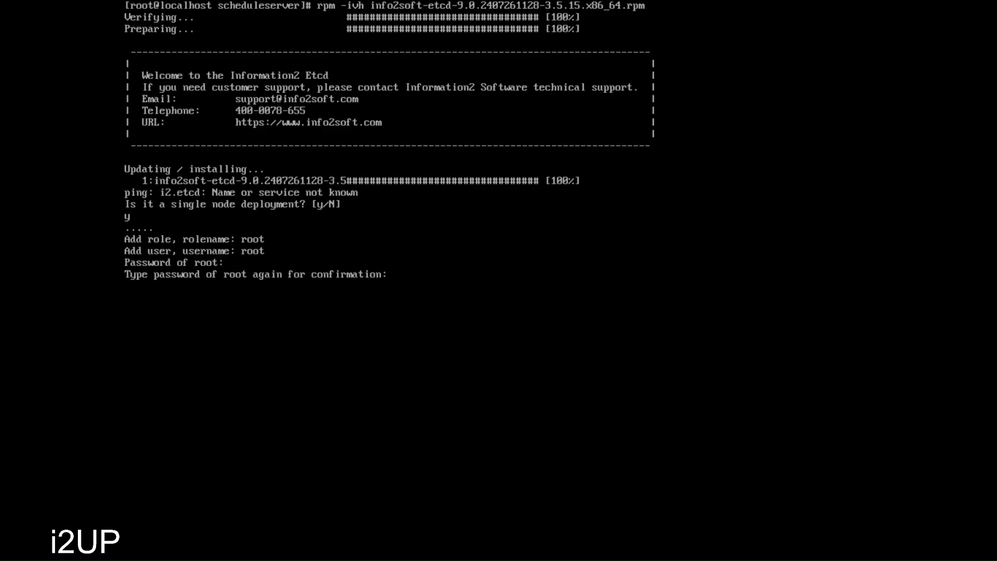
pyautogui.press('Return')
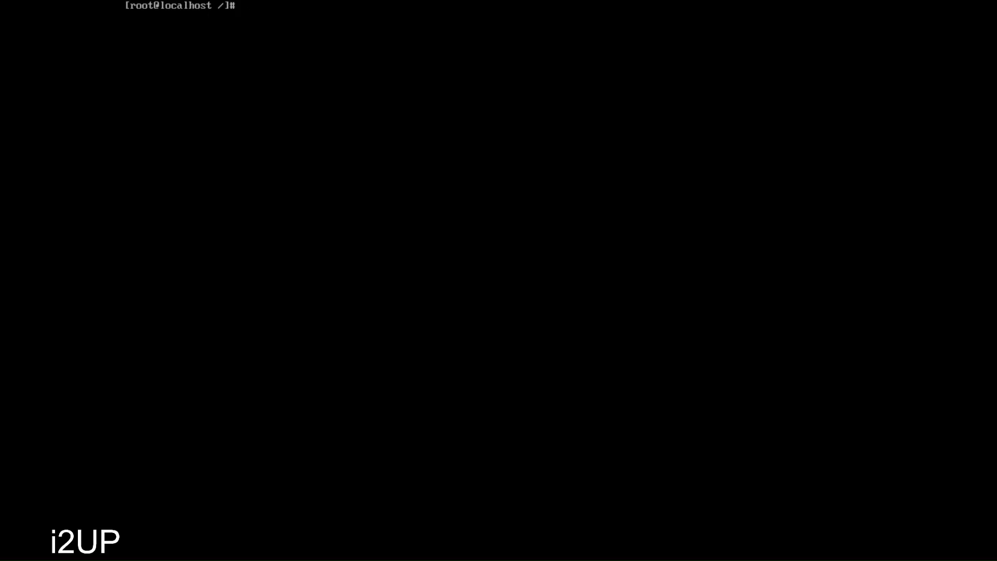
# - Add the line '10.1.101.70 i2.etcd' to /etc/hosts in vi and save the file
pyautogui.write('vi')
pyautogui.write('etc/hosts')
pyautogui.press('Return')
pyautogui.press('i')
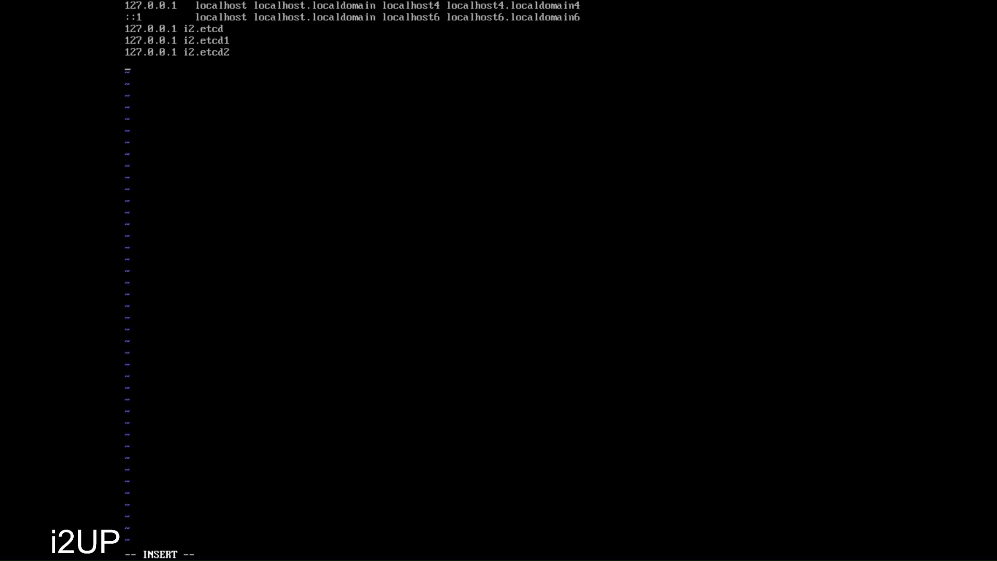
pyautogui.write('10.1.101.70 i2.etcd')
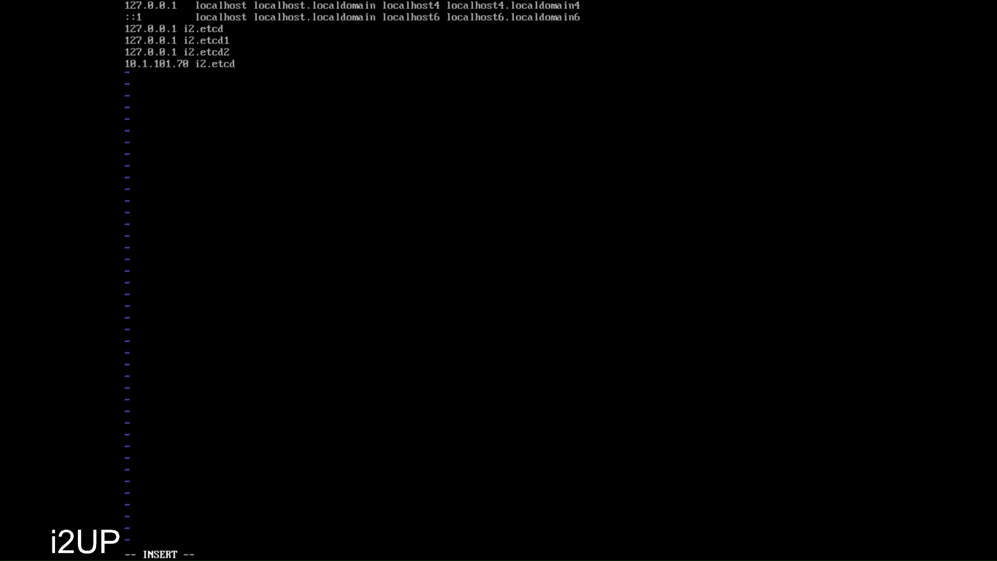
pyautogui.press('Escape')
pyautogui.write(':wq')
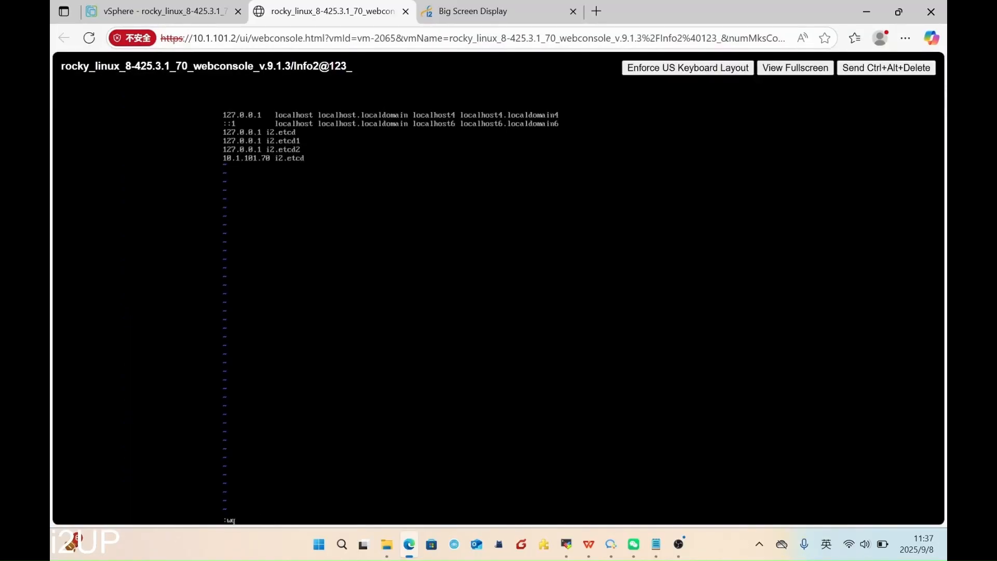
pyautogui.press('Return')
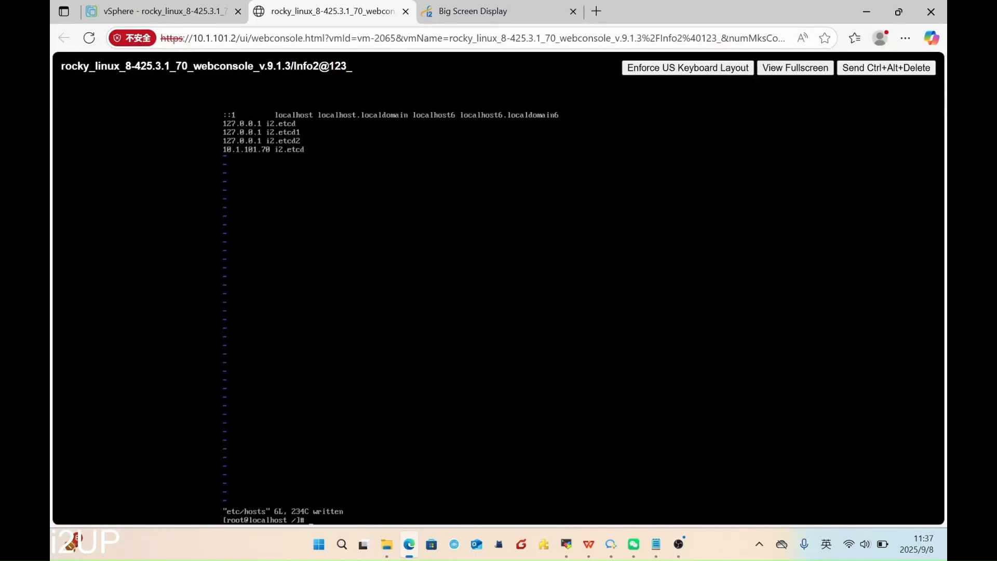
# - Show the VM console full screen, clear the terminal and enter systemctl start i2scheduleserver
pyautogui.click(828, 71)
pyautogui.write('clea')
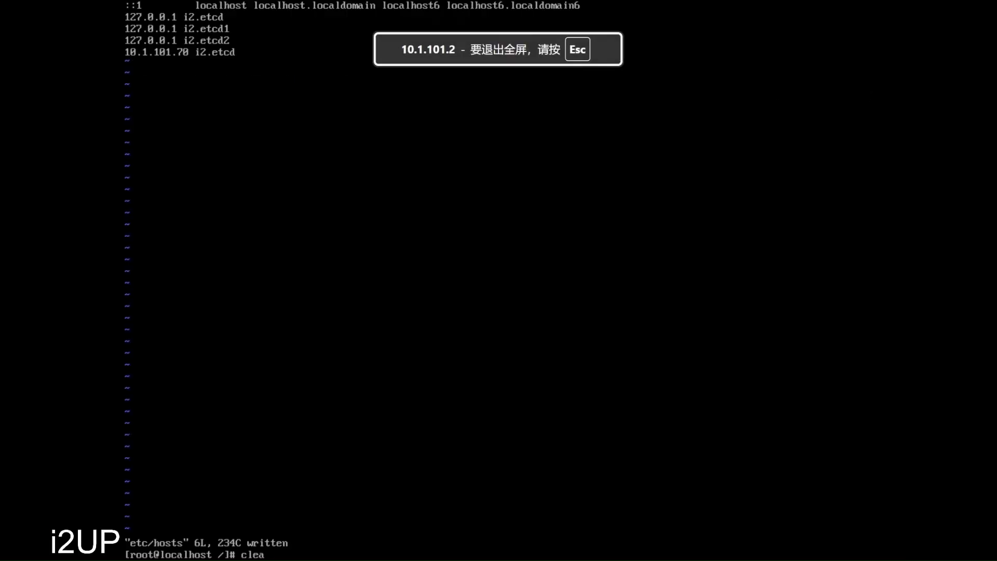
pyautogui.write('r')
pyautogui.press('Return')
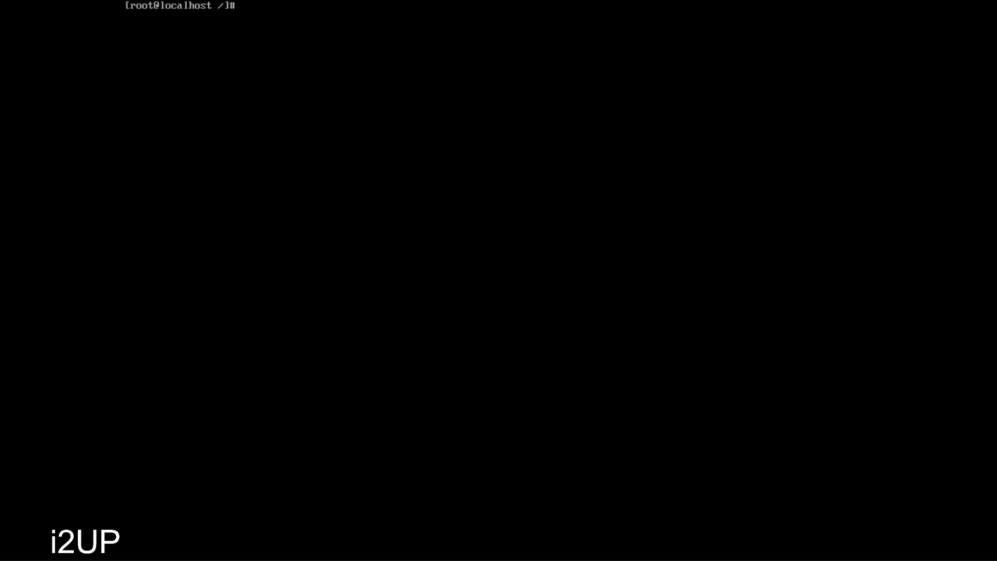
pyautogui.write('systemctl start i2scheduleserver')
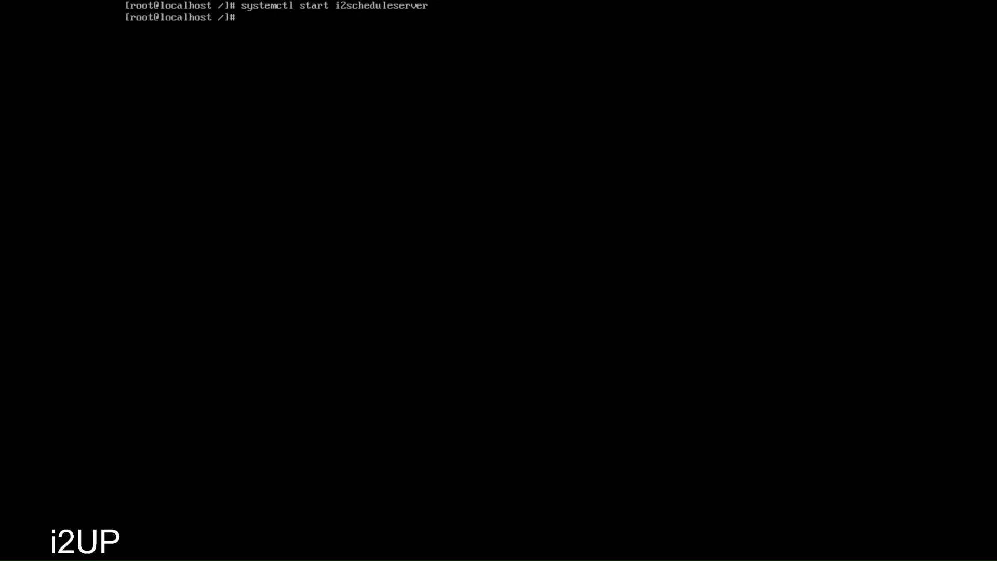
# - Run systemctl status i2scheduleserver to confirm the service is active (running)
pyautogui.press('Up')
pyautogui.press('Left')
pyautogui.press('Left')
pyautogui.press('Left')
pyautogui.press('Left')
pyautogui.press('Left')
pyautogui.press('Left')
pyautogui.press('Left')
pyautogui.press('Left')
pyautogui.press('Left')
pyautogui.press('Left')
pyautogui.press('Left')
pyautogui.press('Left')
pyautogui.press('Left')
pyautogui.press('Left')
pyautogui.press('Left')
pyautogui.press('Left')
pyautogui.press('BackSpace')
pyautogui.press('BackSpace')
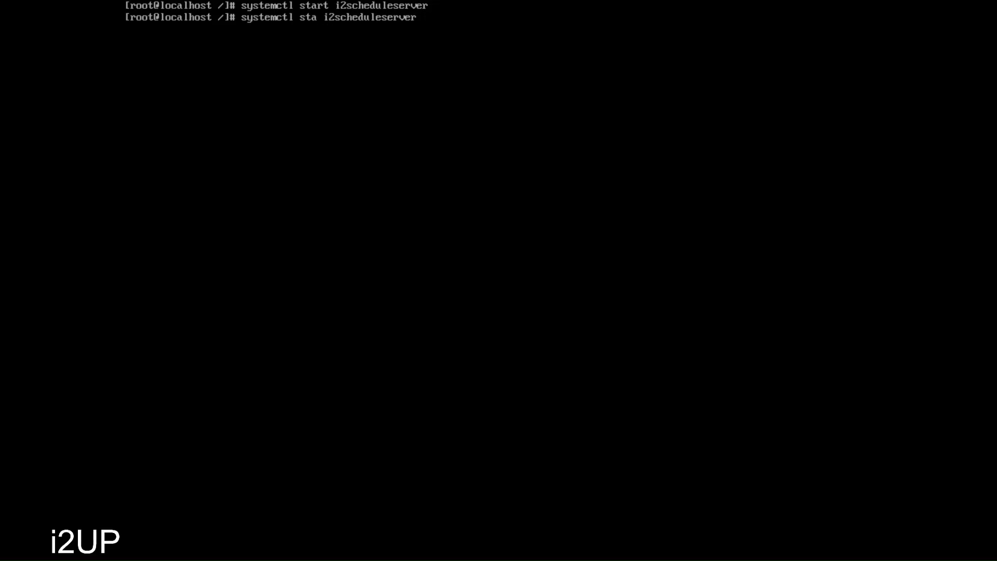
pyautogui.write('tus')
pyautogui.press('Return')
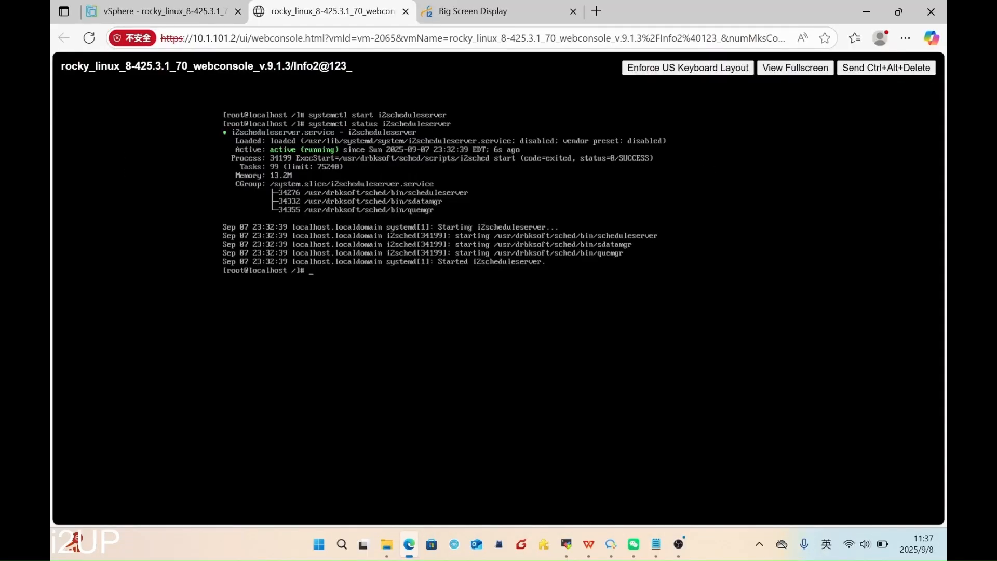
# - In i2UP, review the admin's Normal and Machine to Machine access keys under AK/SK
pyautogui.click(483, 11)
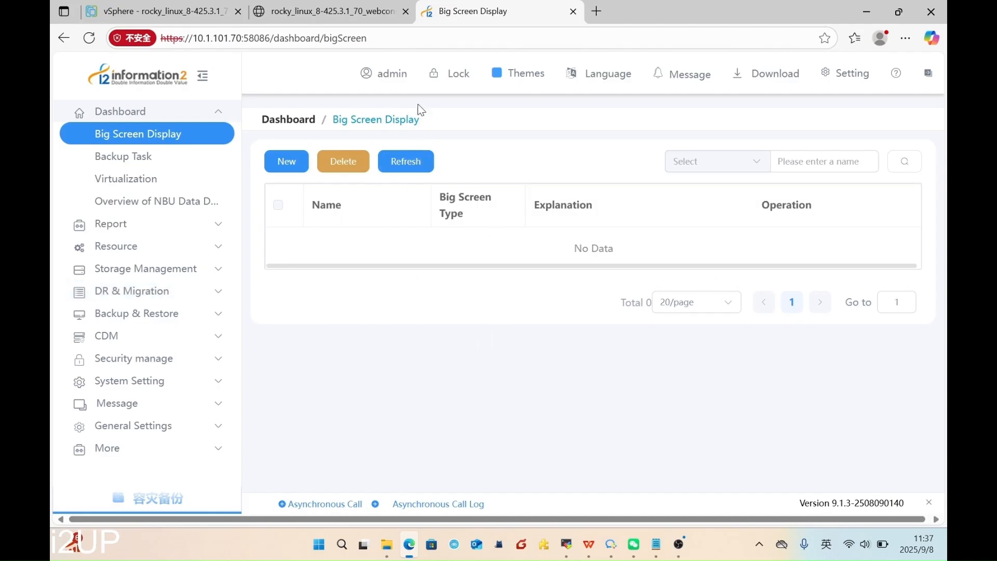
pyautogui.moveTo(398, 81)
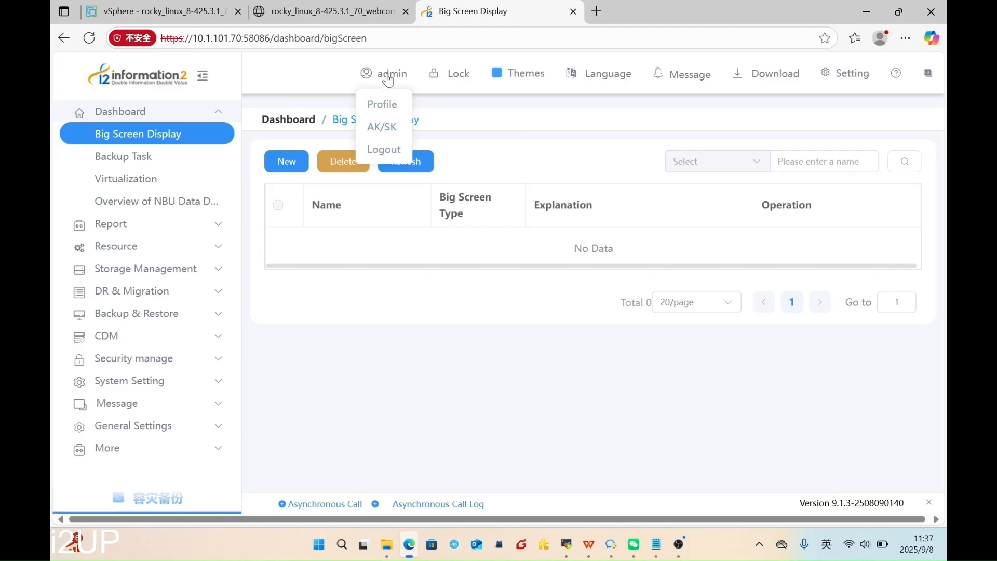
pyautogui.click(390, 134)
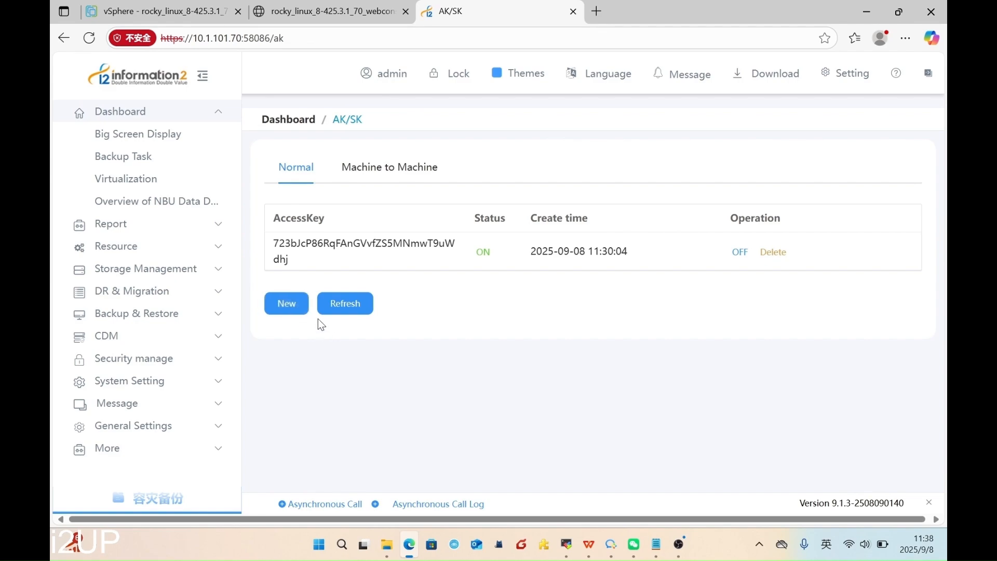
pyautogui.click(399, 179)
pyautogui.click(299, 169)
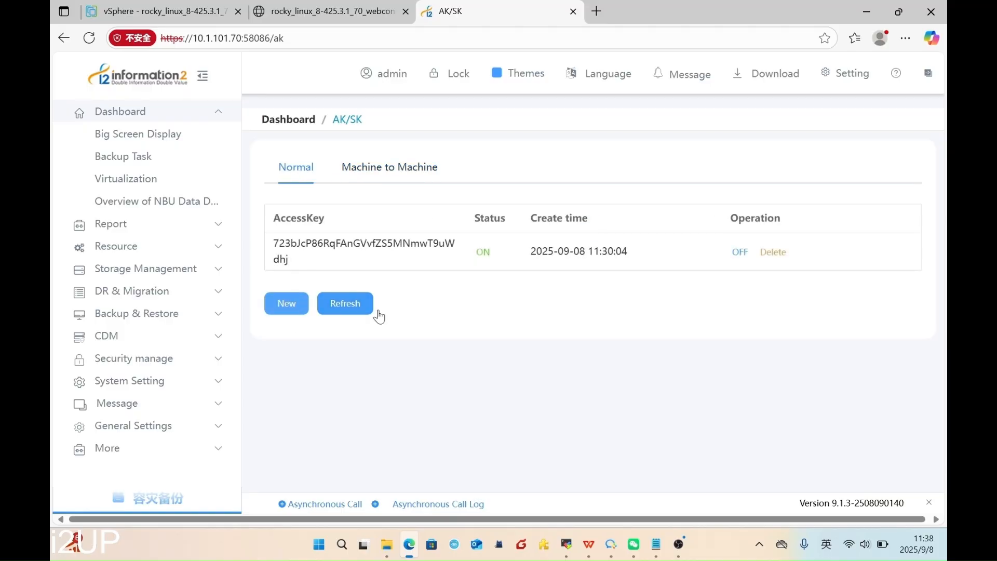
pyautogui.click(410, 171)
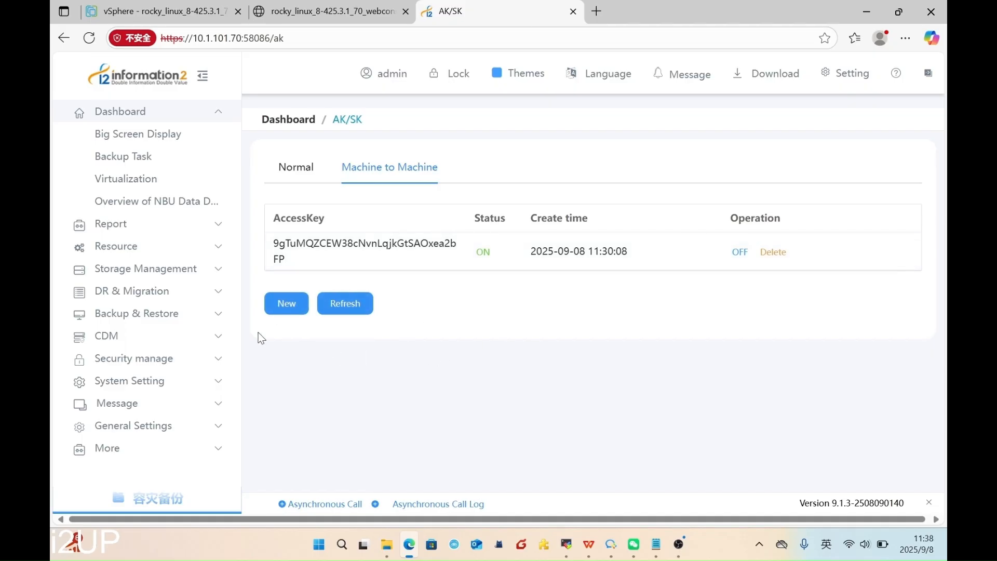
# - Go to the ETCD Setting page under General Settings
pyautogui.click(134, 425)
pyautogui.click(174, 403)
pyautogui.scroll(2, 512, 352)
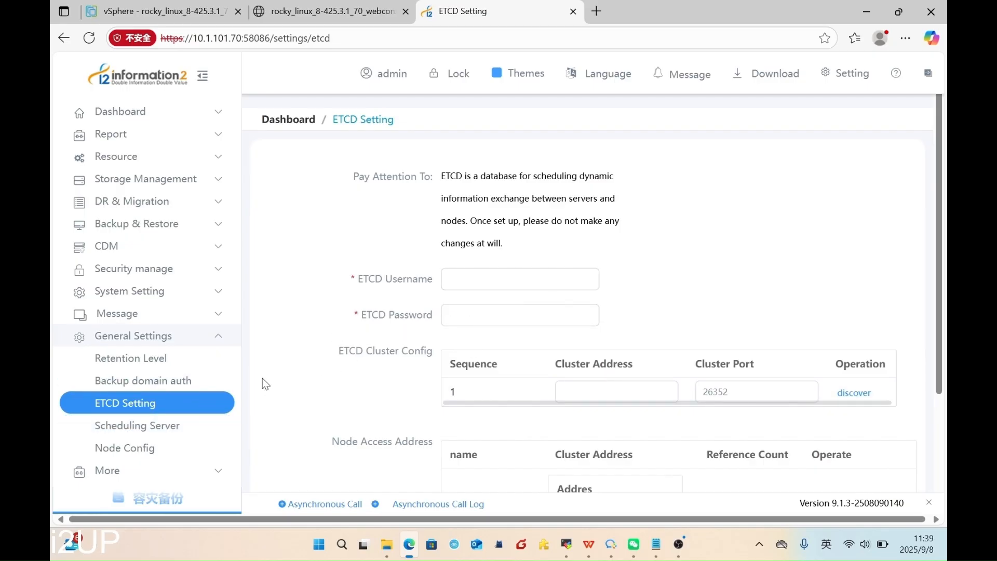
# - Enter ETCD username root and the ETCD password
pyautogui.click(521, 283)
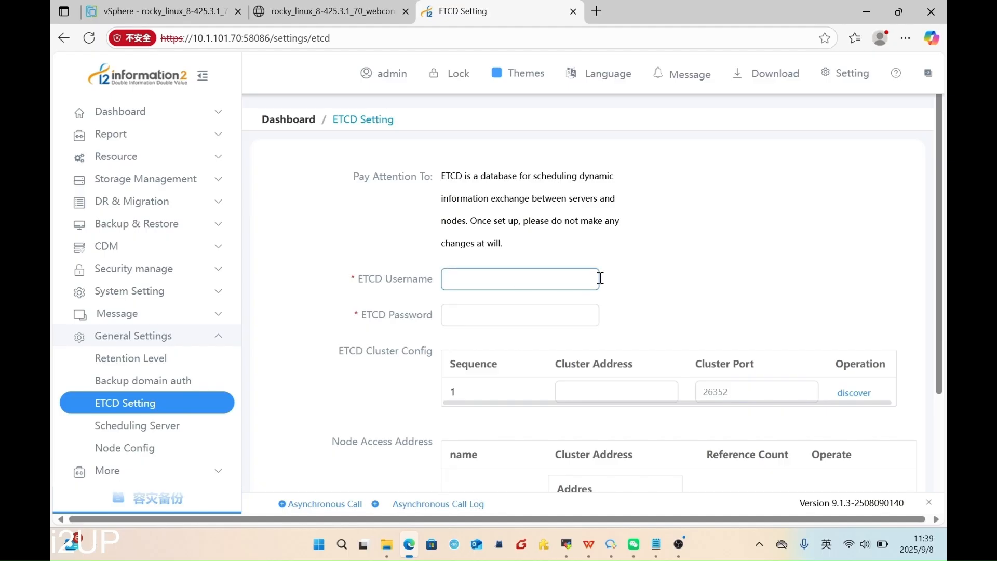
pyautogui.scroll(-2, 601, 282)
pyautogui.write('root')
pyautogui.click(576, 247)
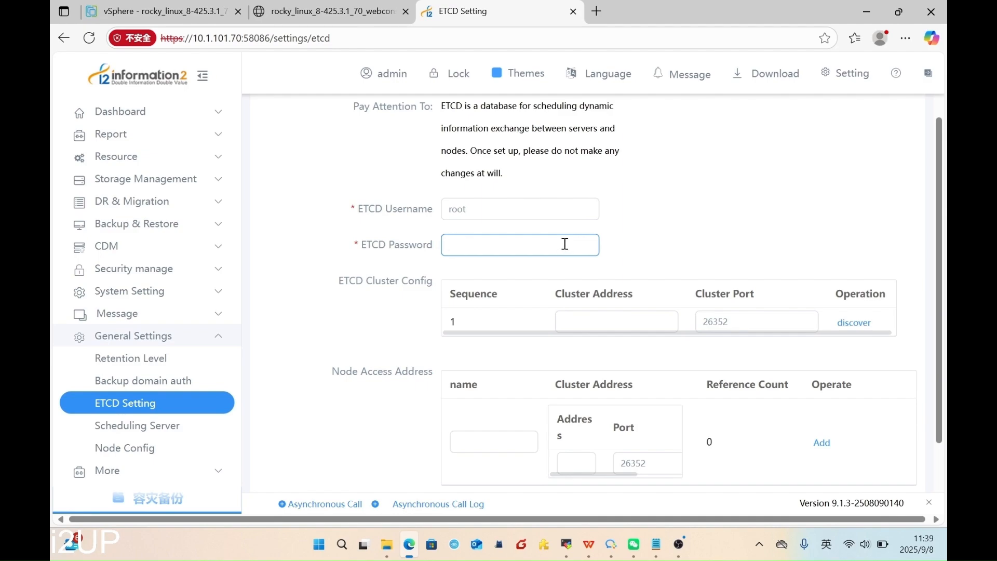
pyautogui.write('••••••••••')
# - Set cluster address i2.etcd, add node entry 70etcd at 10.1.101.70, and save
pyautogui.click(644, 318)
pyautogui.scroll(-1, 654, 286)
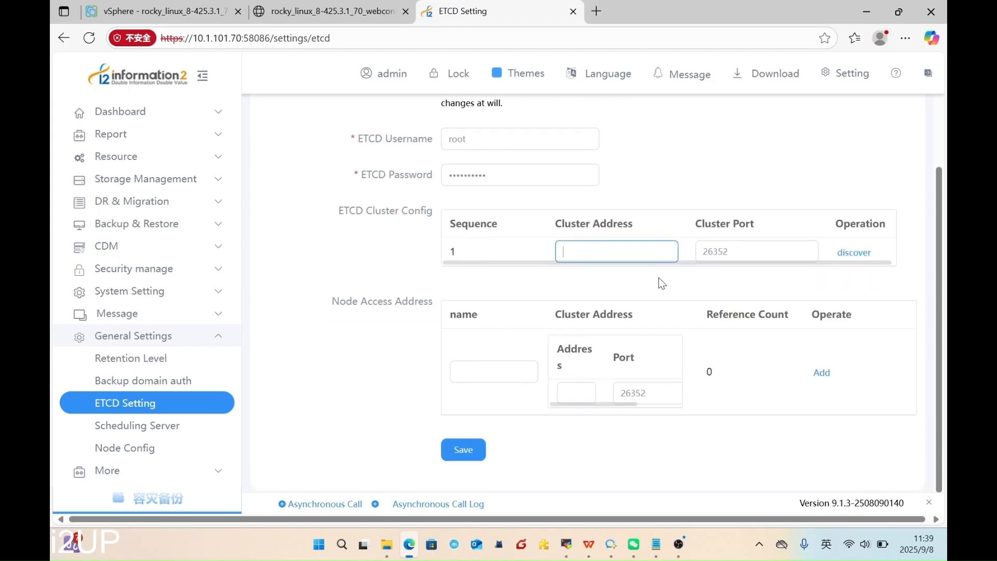
pyautogui.write('i2.etcd')
pyautogui.click(486, 367)
pyautogui.write('7')
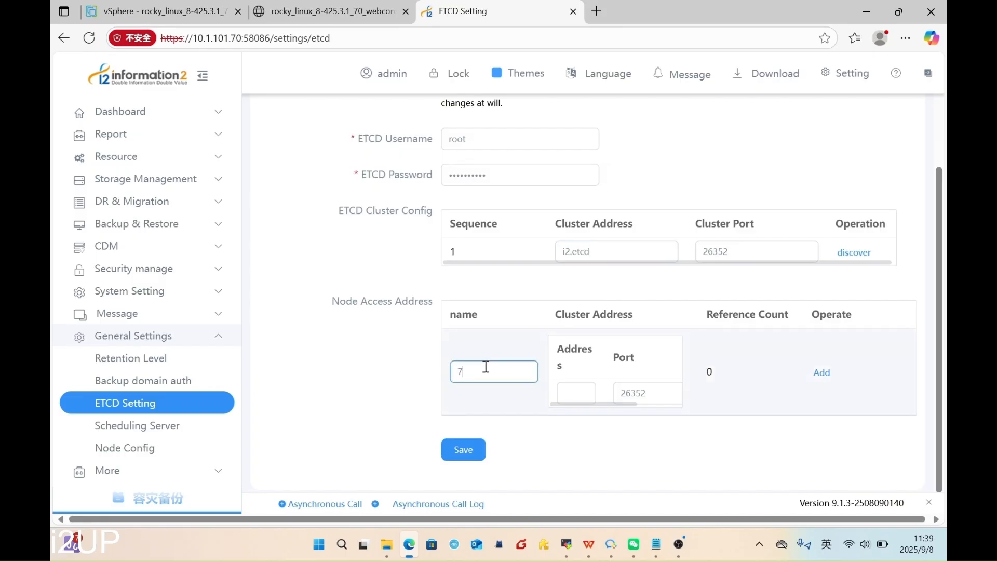
pyautogui.write('0etcd')
pyautogui.scroll(-1, 590, 372)
pyautogui.click(577, 384)
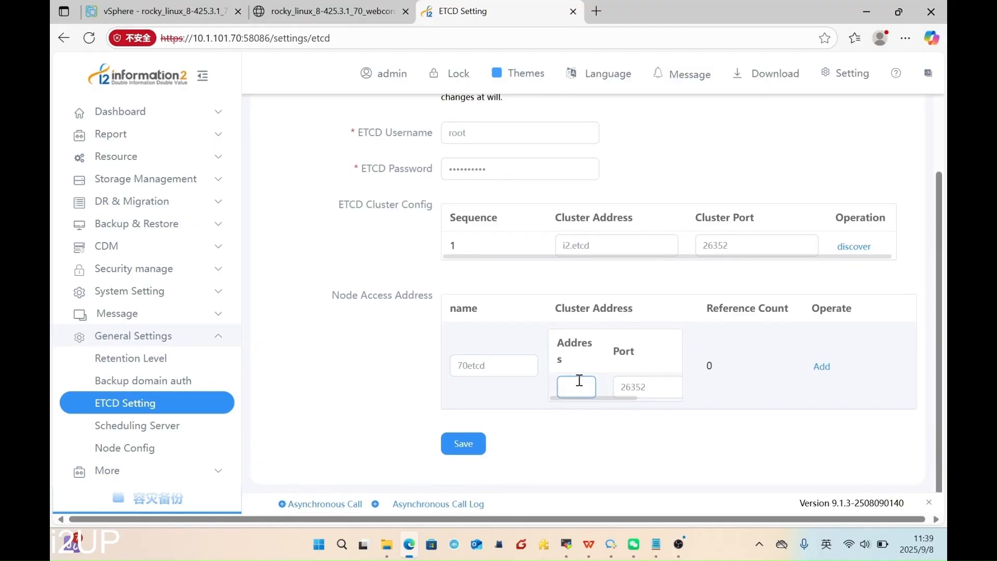
pyautogui.write('10.1.101.70')
pyautogui.click(469, 444)
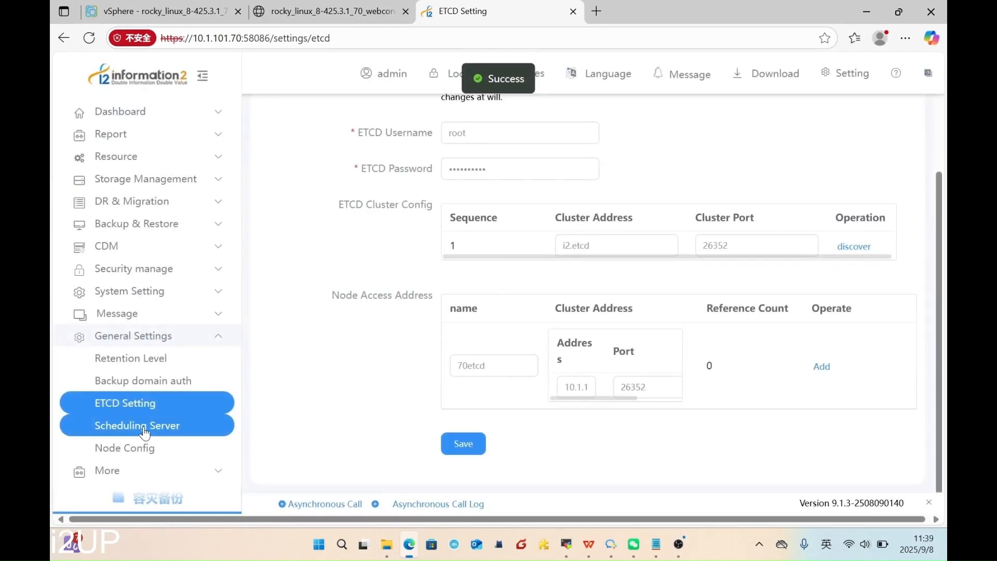
pyautogui.click(121, 435)
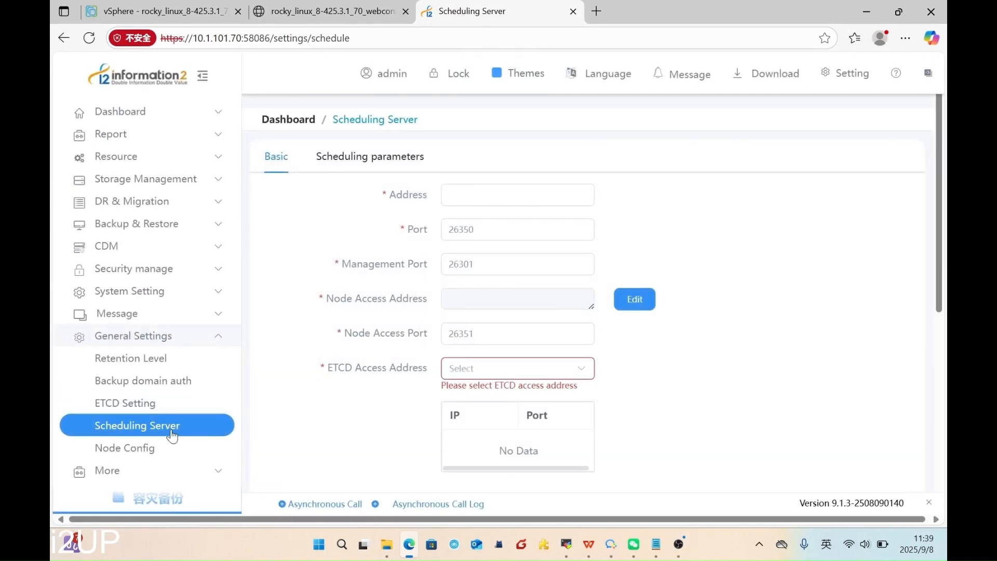
# - Set server and node access addresses to 10.1.101.70 and ETCD access address to 70etcd
pyautogui.click(489, 192)
pyautogui.write('10.1')
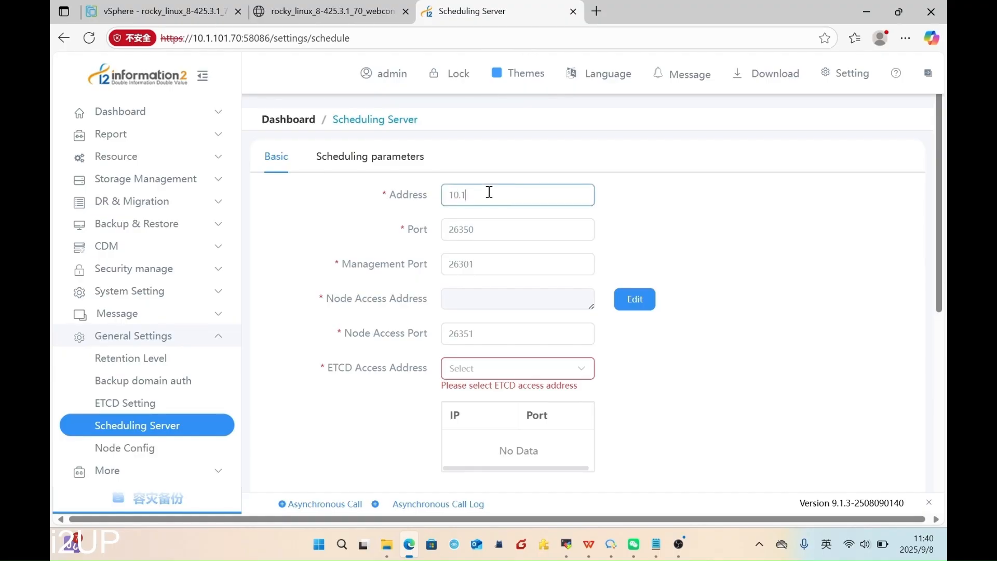
pyautogui.write('.101.70')
pyautogui.click(636, 298)
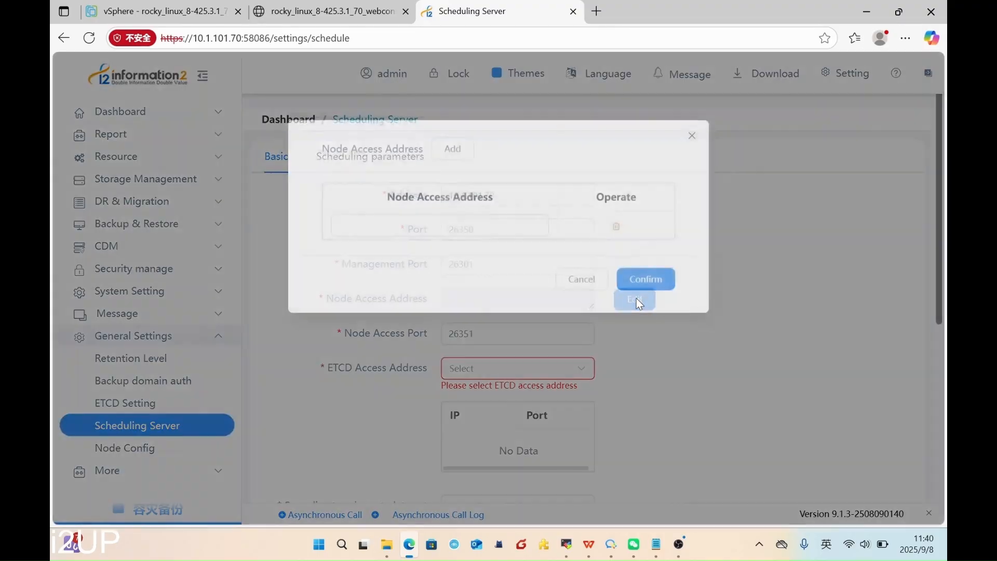
pyautogui.click(459, 229)
pyautogui.write('1')
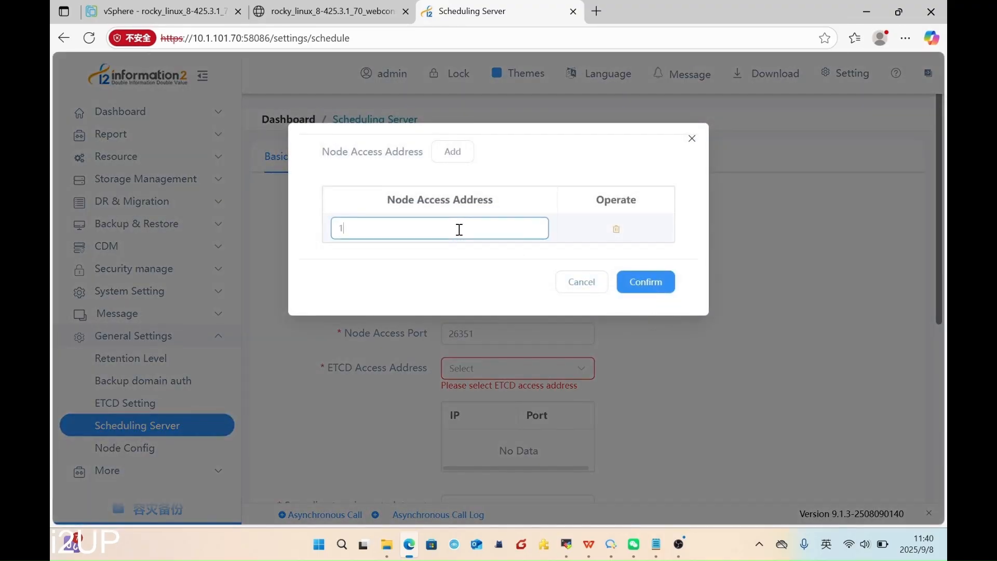
pyautogui.write('0.1.101.70')
pyautogui.click(654, 285)
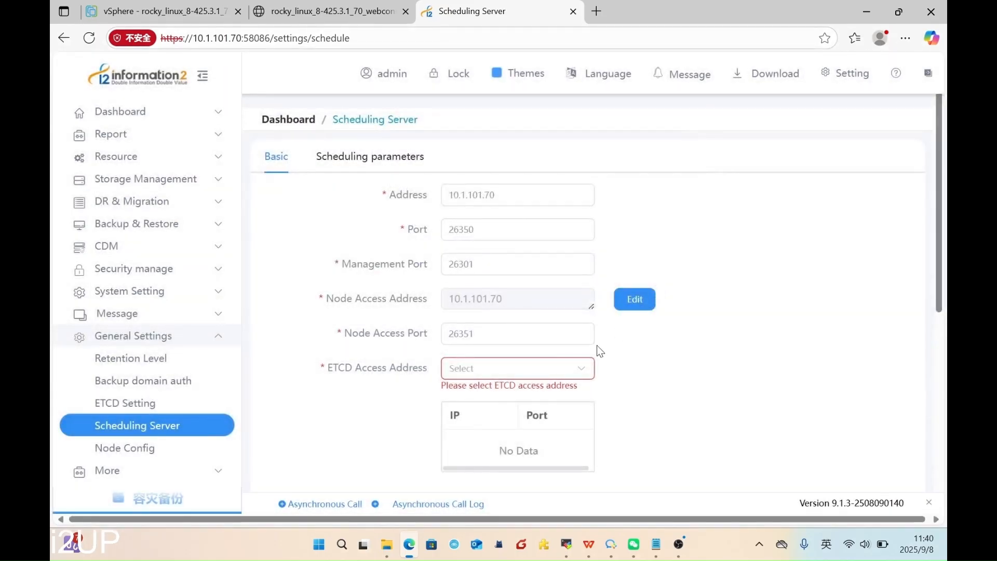
pyautogui.click(485, 369)
pyautogui.click(480, 406)
# - Fill in the metadata save directory path ending in drbksoft/sched/centralmeta
pyautogui.scroll(-3, 631, 359)
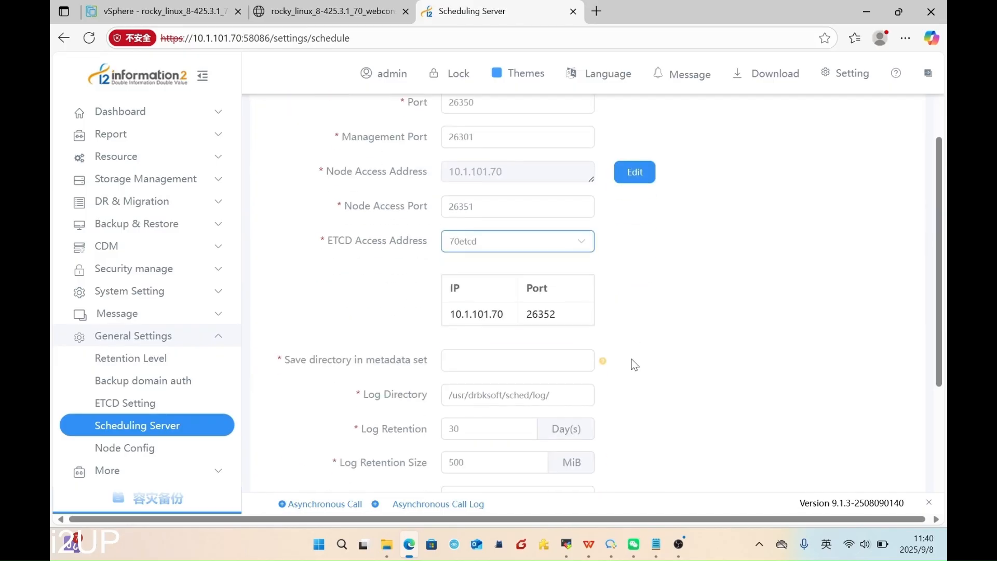
pyautogui.scroll(-1, 574, 272)
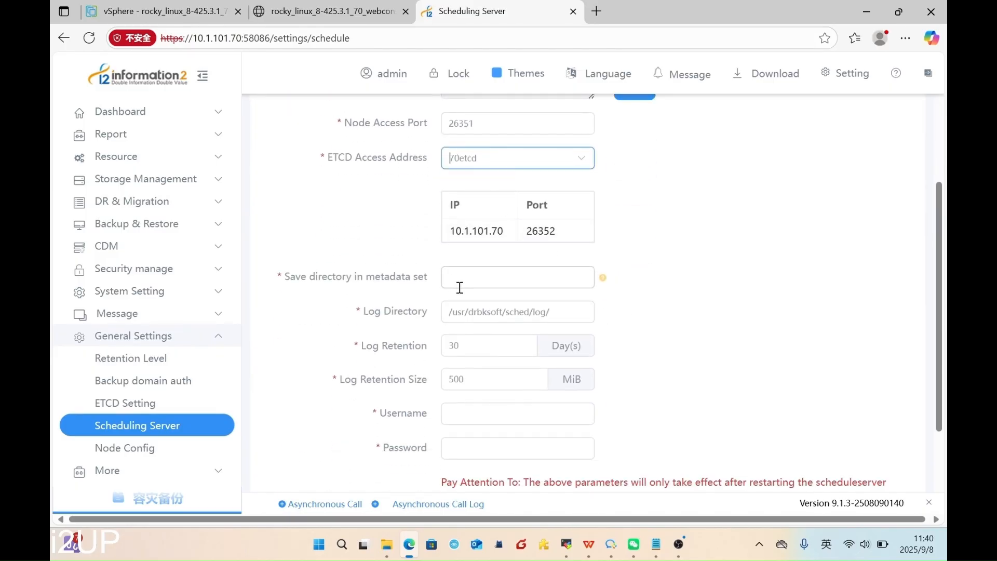
pyautogui.click(481, 279)
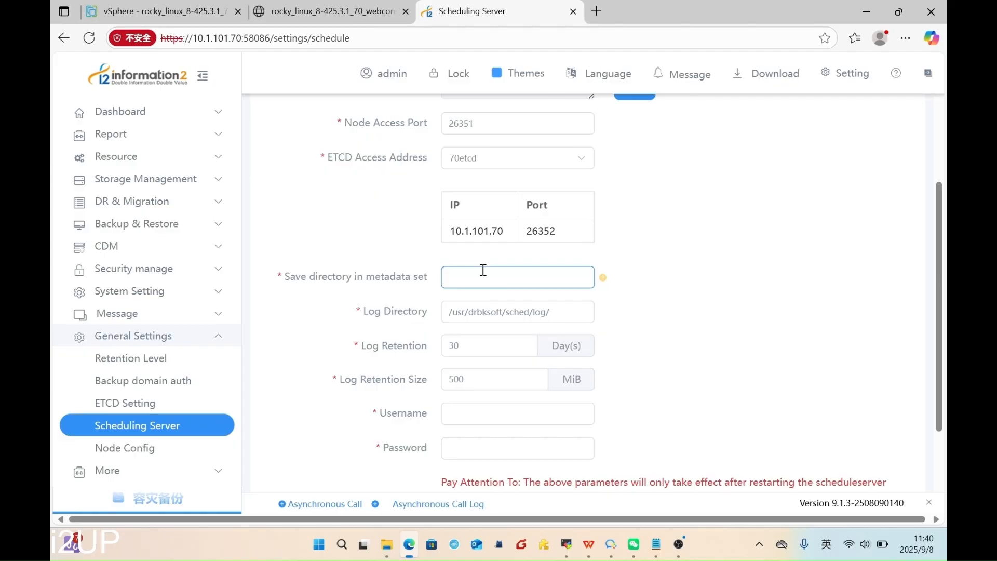
pyautogui.write('/usr/drbksoft/sched/central')
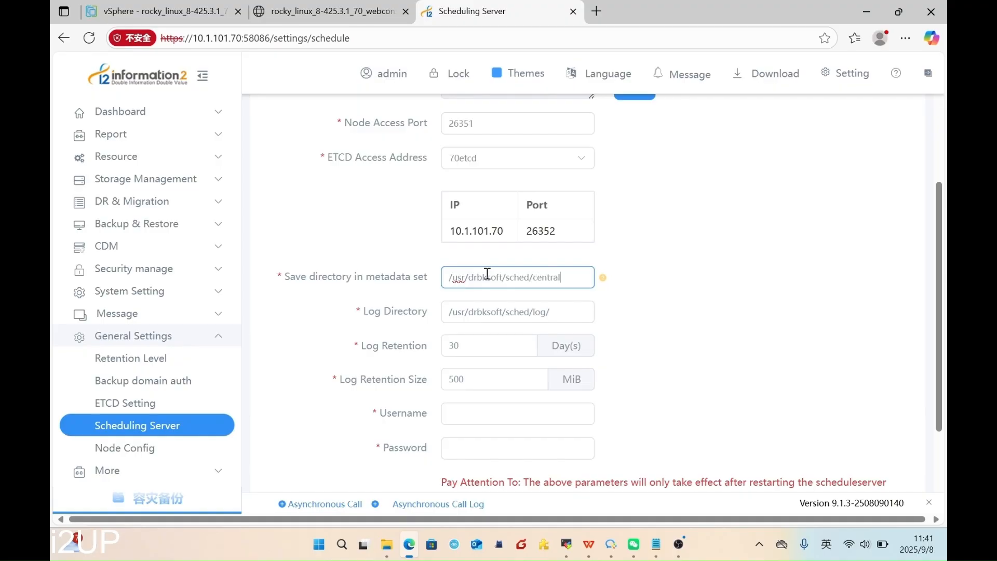
pyautogui.write('meta')
pyautogui.hotkey('ctrl', 'a')
pyautogui.scroll(-3, 489, 334)
# - Enter scheduling server username 'user' and its password, then save the settings
pyautogui.click(503, 289)
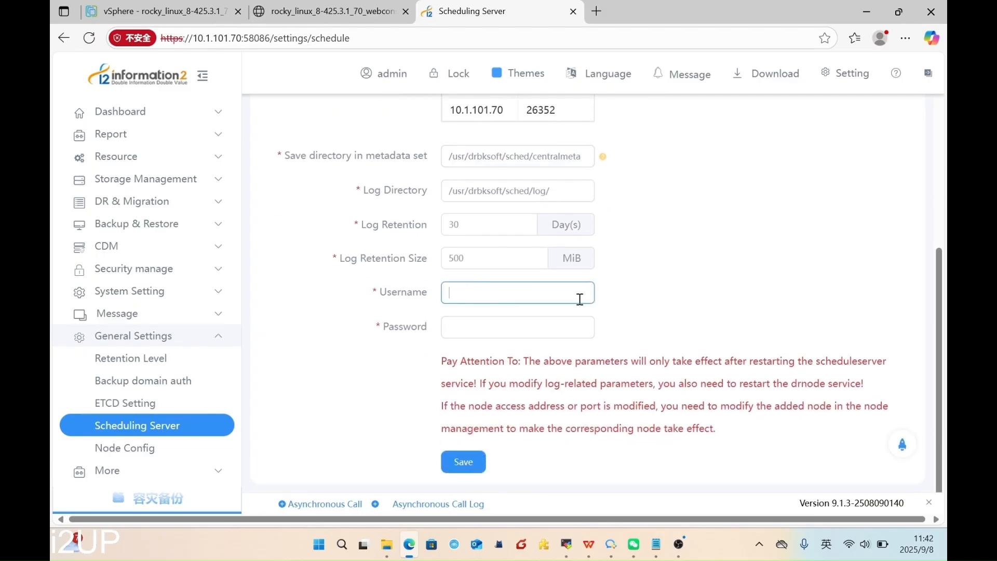
pyautogui.write('user')
pyautogui.click(473, 324)
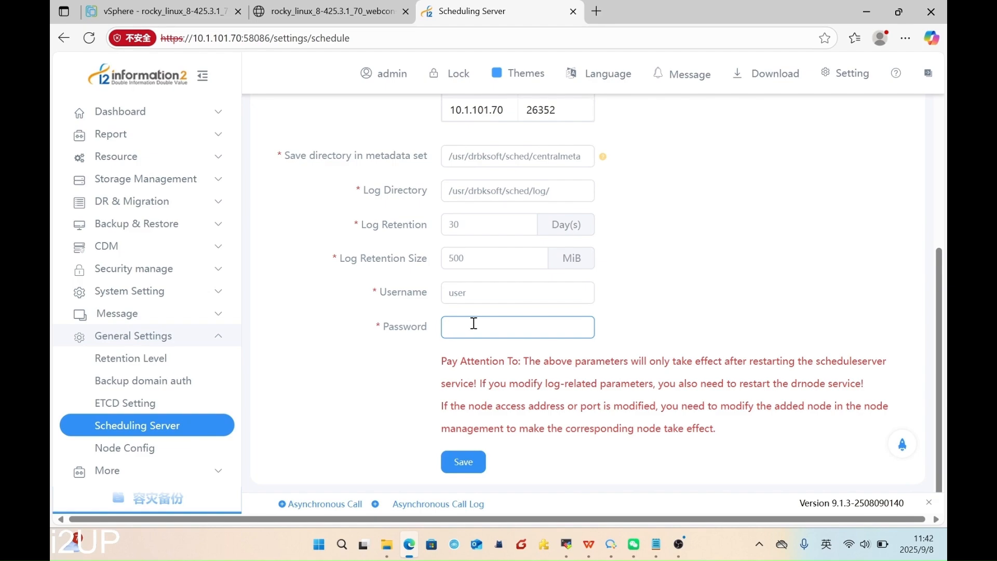
pyautogui.write('**********')
pyautogui.click(467, 462)
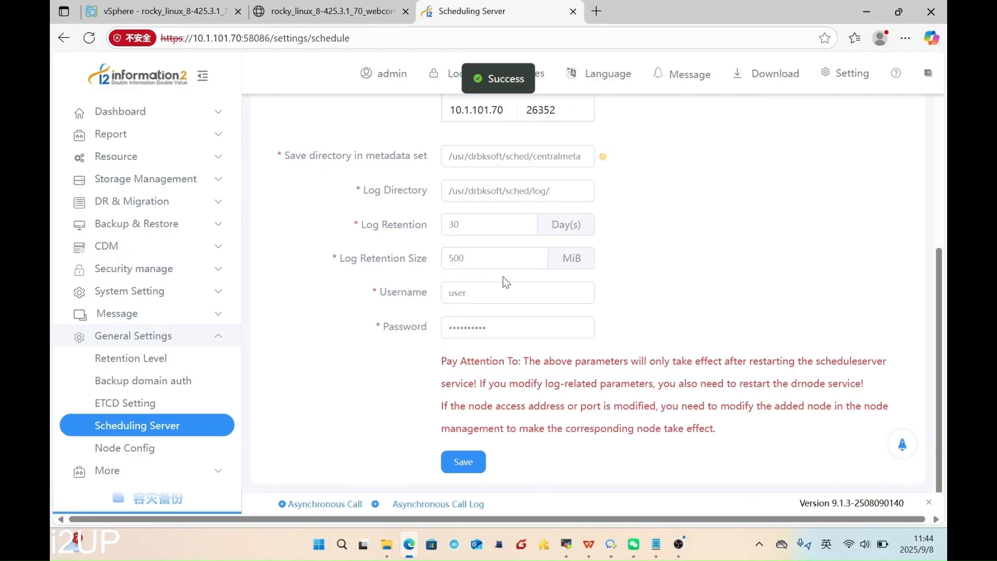
# - Start a new node from Resource > DR Backup Res > Node
pyautogui.click(176, 160)
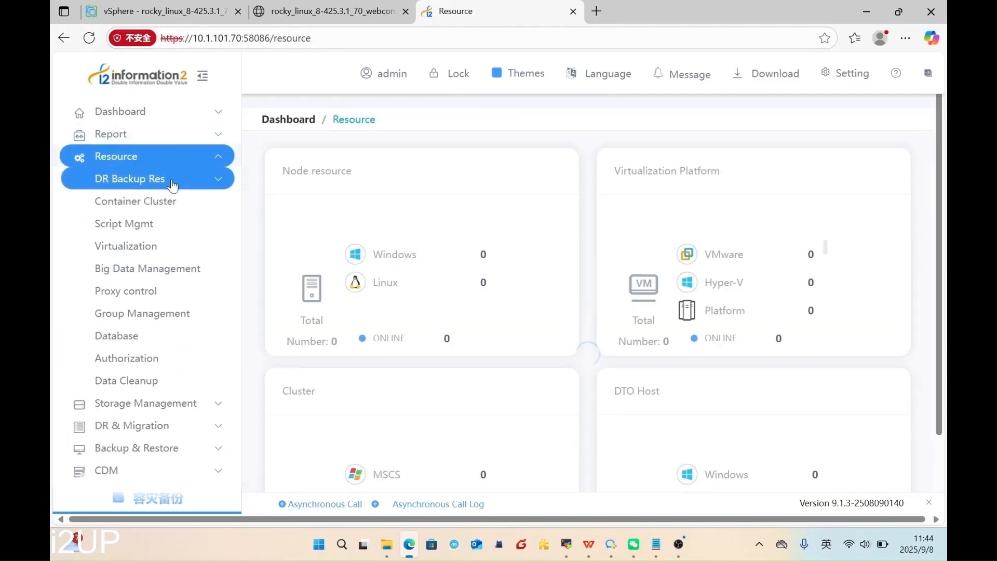
pyautogui.click(185, 182)
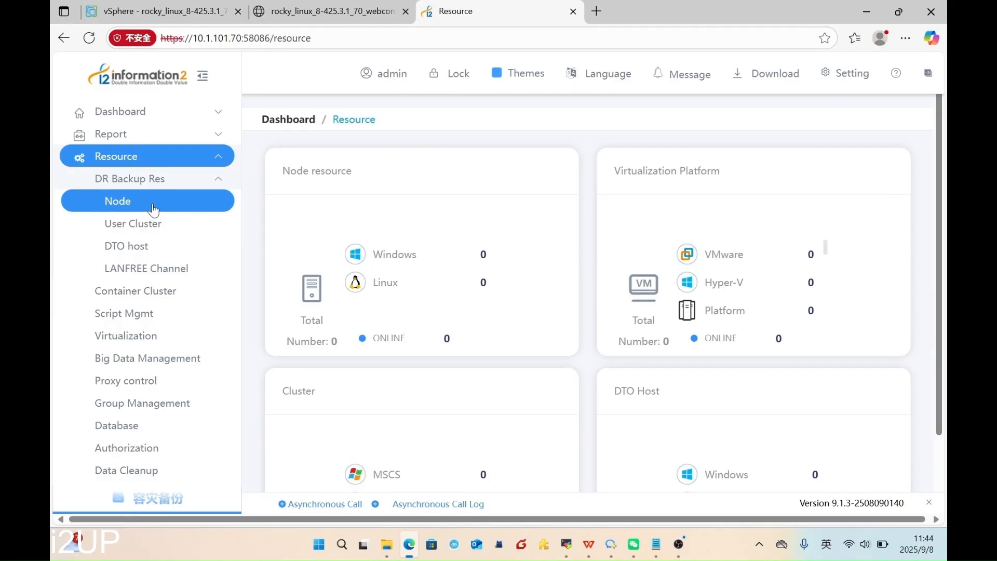
pyautogui.click(154, 210)
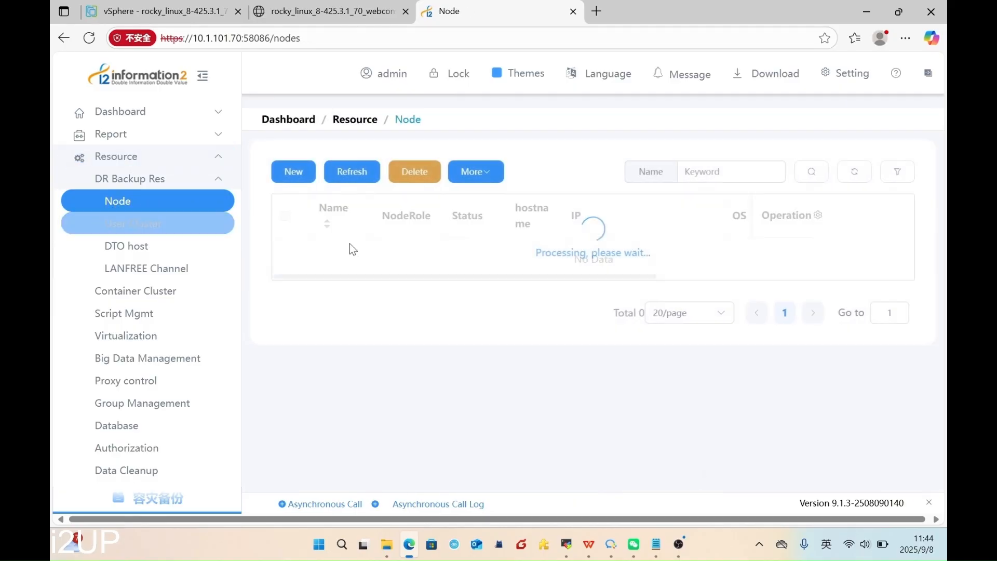
pyautogui.click(294, 171)
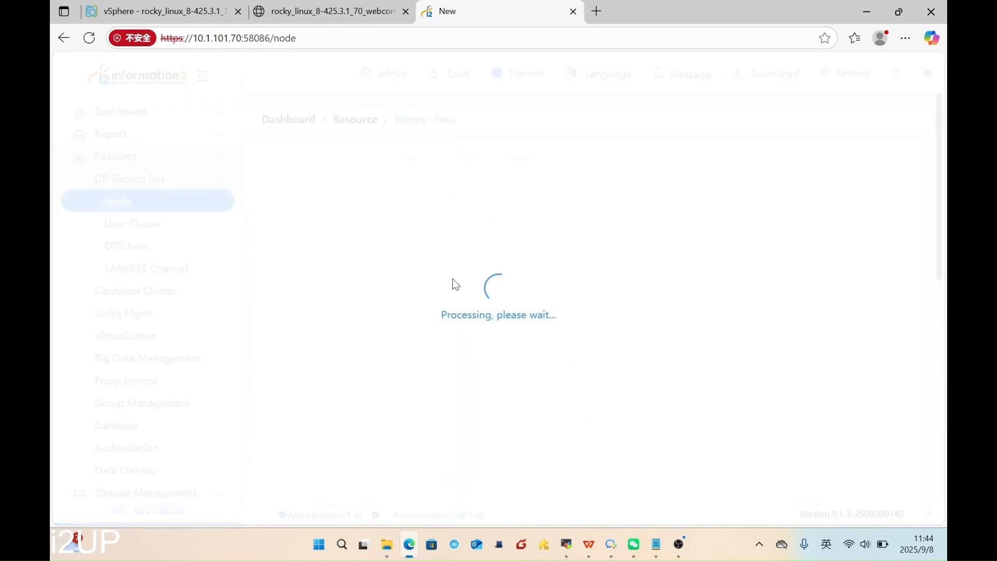
# - Name the node 70webconsle with management and data IP 10.1.101.70
pyautogui.scroll(-1, 545, 231)
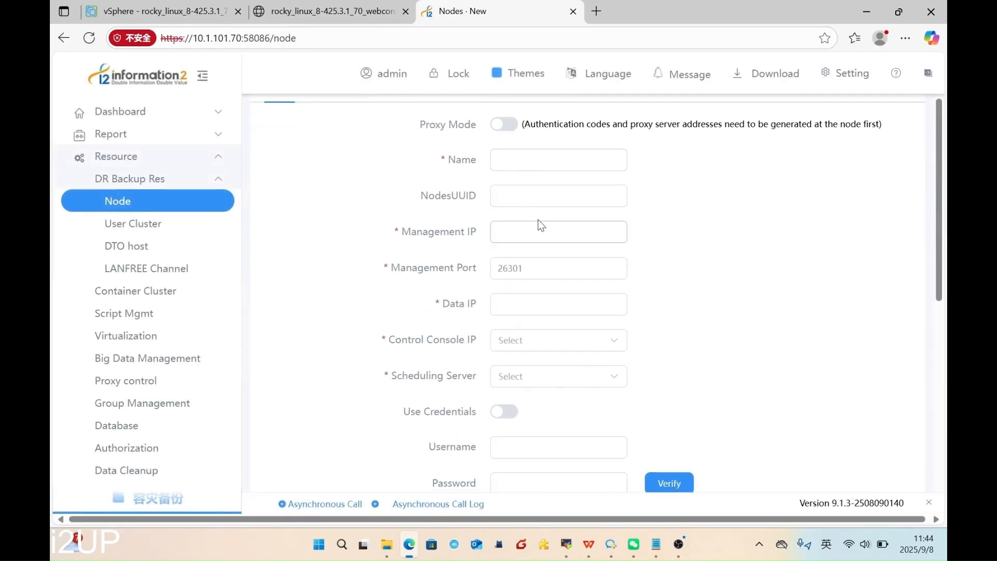
pyautogui.click(521, 160)
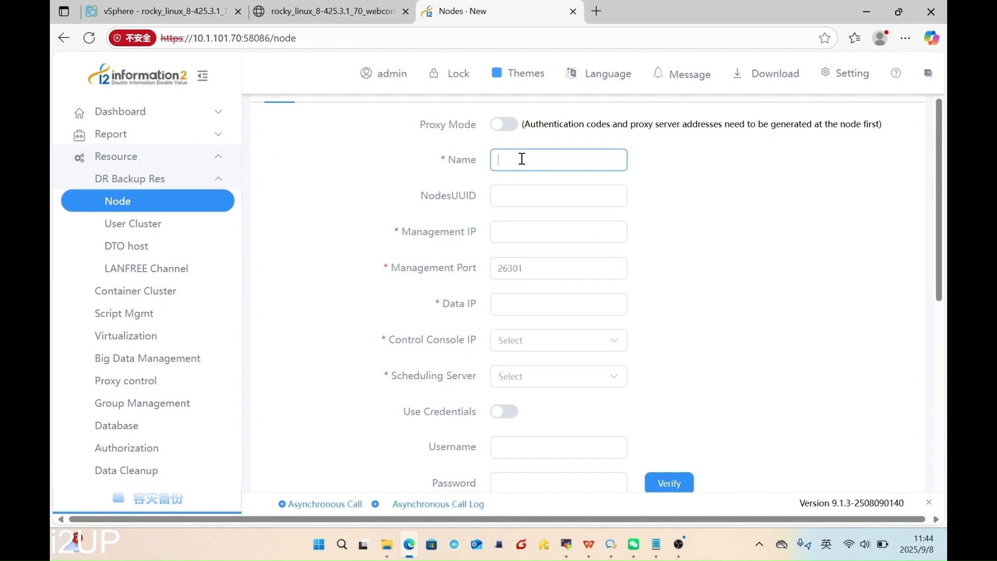
pyautogui.write('70')
pyautogui.write('no')
pyautogui.press('BackSpace')
pyautogui.press('BackSpace')
pyautogui.write('webconsle')
pyautogui.click(540, 228)
pyautogui.write('10.10')
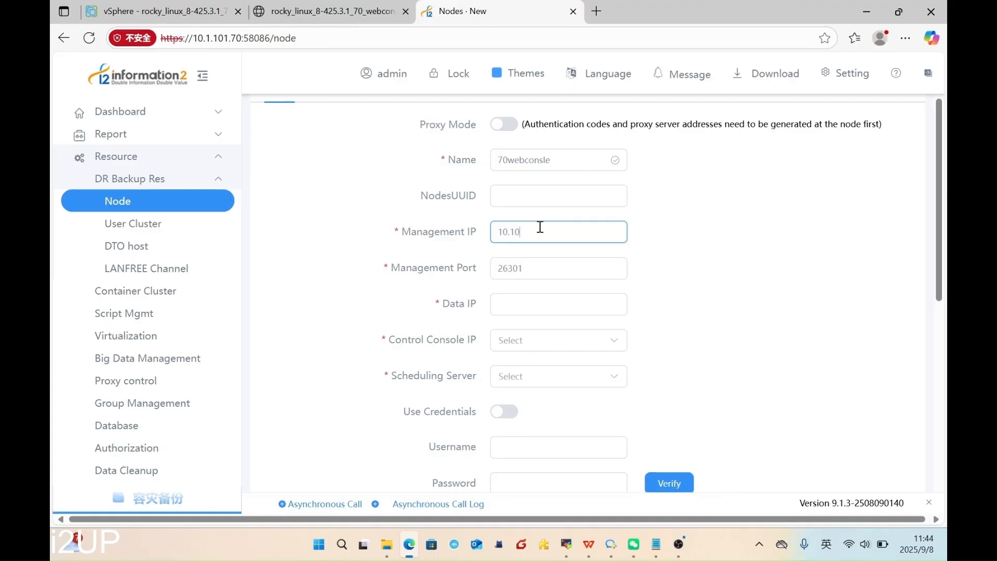
pyautogui.press('BackSpace')
pyautogui.write('.101.70')
pyautogui.moveTo(557, 231); pyautogui.dragTo(457, 237)
pyautogui.write('10.1.101.70')
# - Choose 10.1.101.70 as both the control console IP and the scheduling server
pyautogui.scroll(-2, 575, 266)
pyautogui.scroll(-1, 576, 263)
pyautogui.scroll(2, 568, 263)
pyautogui.click(550, 270)
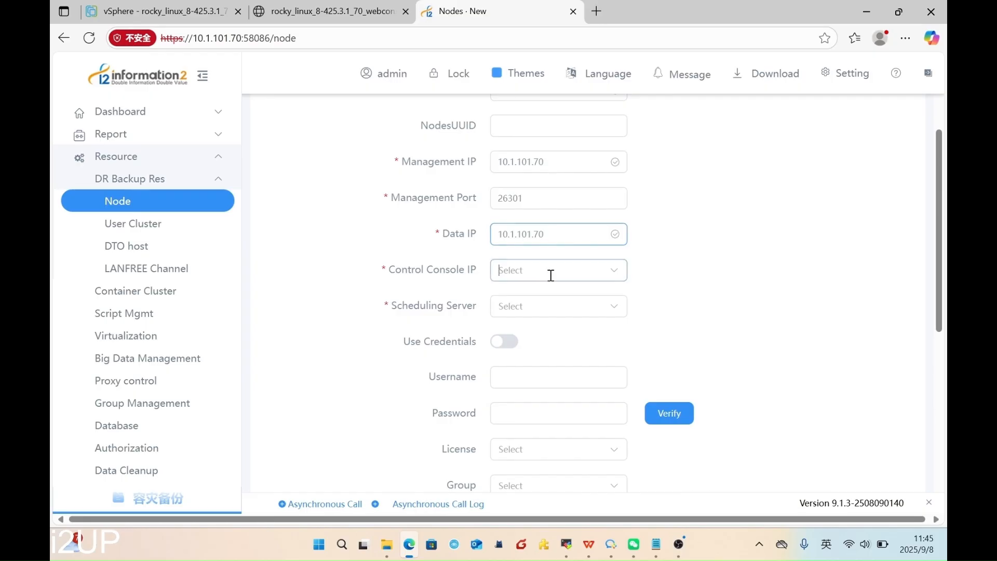
pyautogui.click(550, 311)
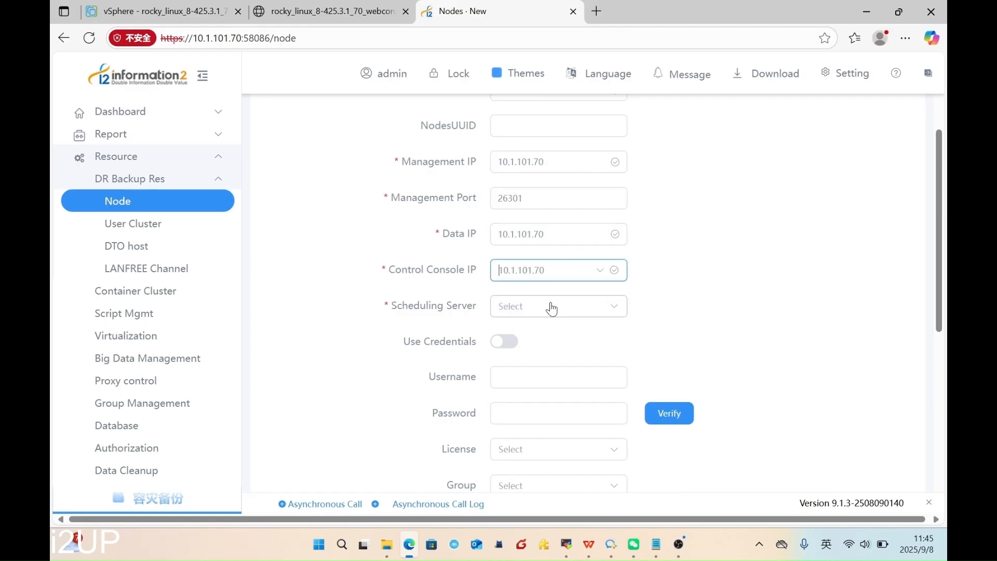
pyautogui.click(551, 308)
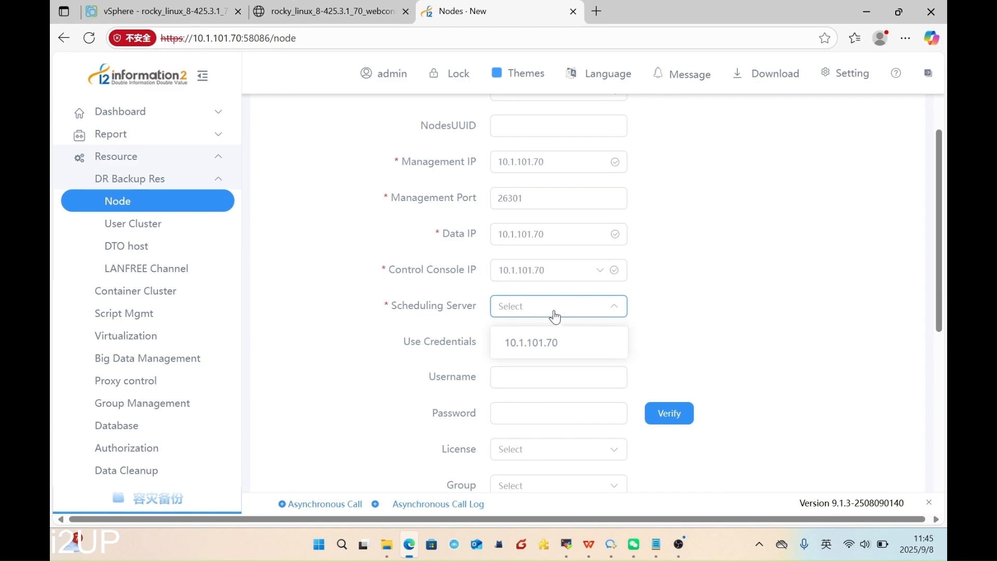
pyautogui.click(554, 342)
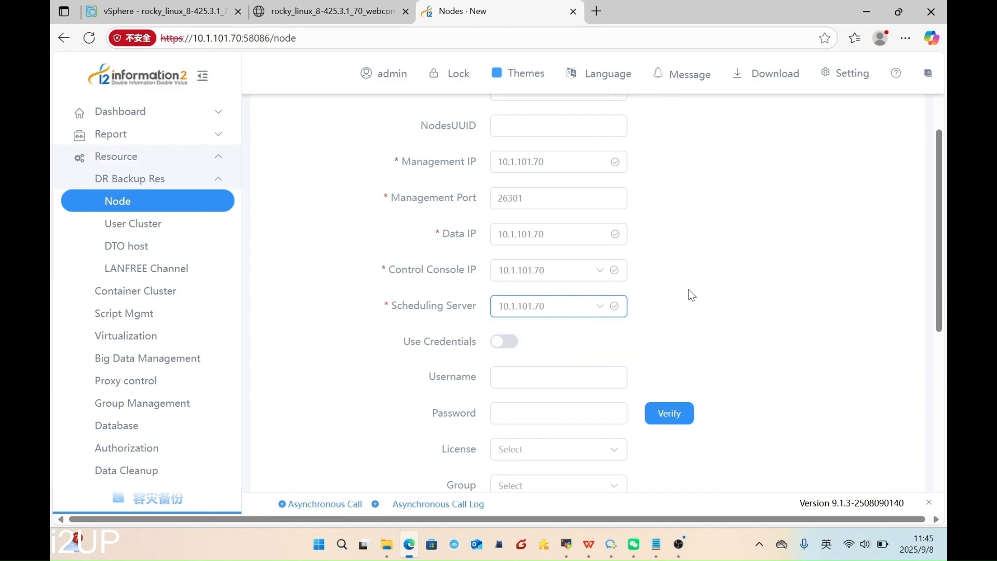
# - Enter login username 'user' and its password, and verify the node credentials
pyautogui.scroll(-1, 692, 295)
pyautogui.scroll(-1, 560, 295)
pyautogui.click(465, 245)
pyautogui.moveTo(428, 236); pyautogui.dragTo(476, 240)
pyautogui.click(509, 238)
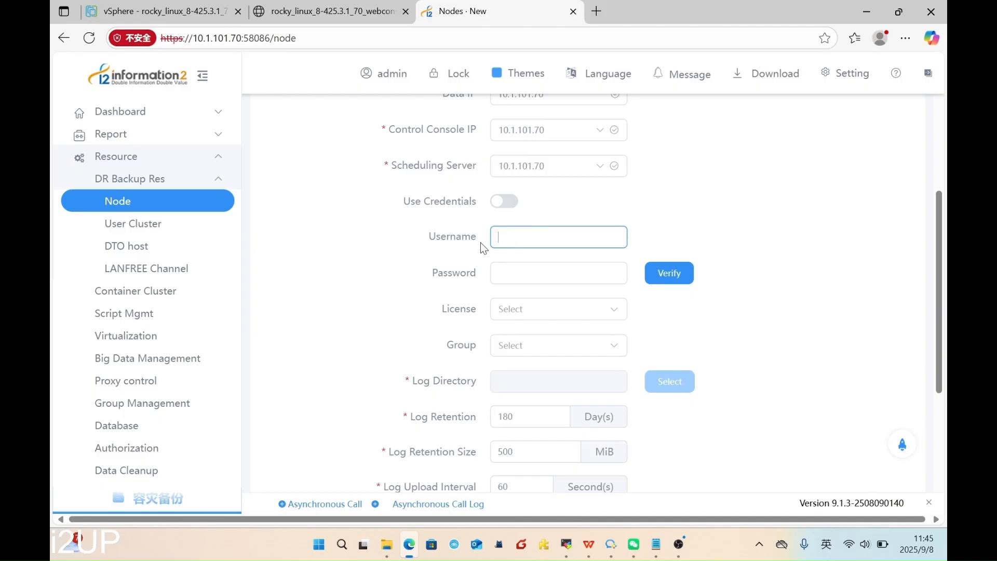
pyautogui.moveTo(478, 239); pyautogui.dragTo(428, 237)
pyautogui.click(570, 216)
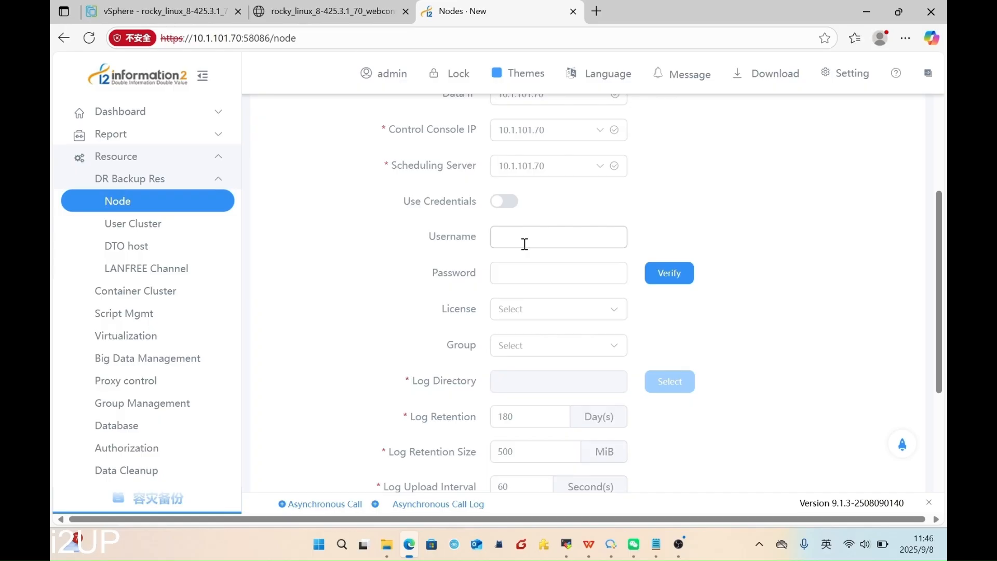
pyautogui.moveTo(481, 236); pyautogui.dragTo(416, 231)
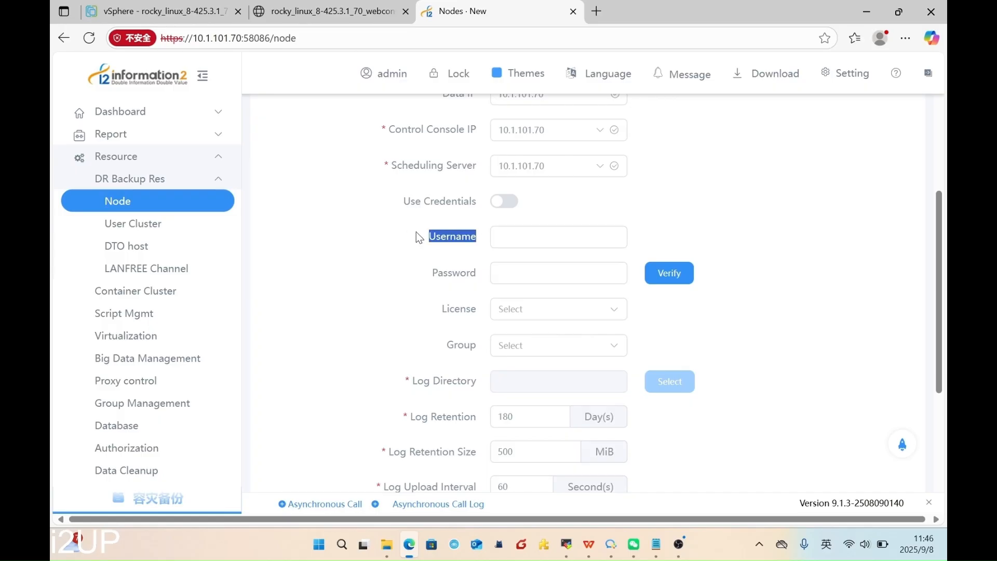
pyautogui.click(546, 242)
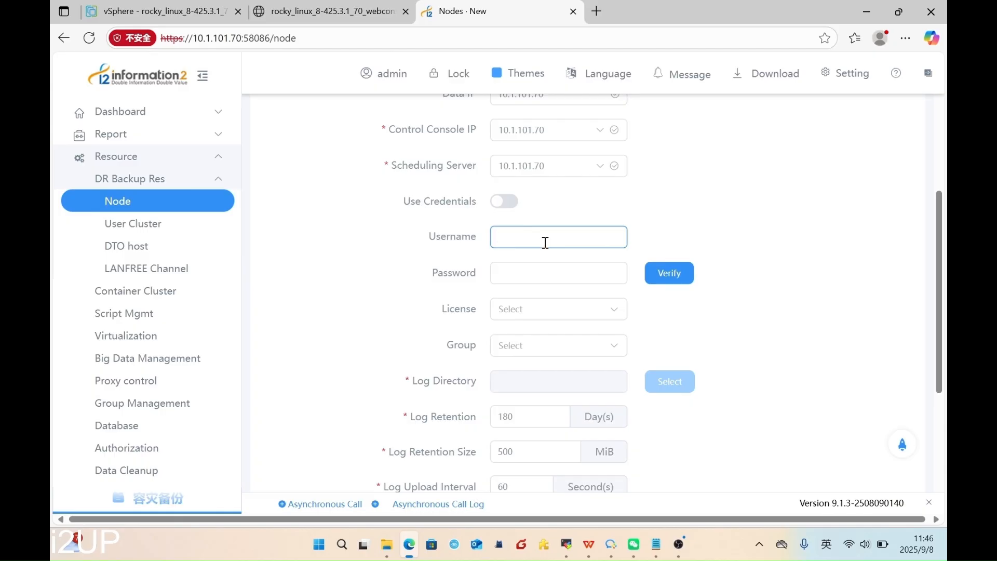
pyautogui.write('user')
pyautogui.click(540, 274)
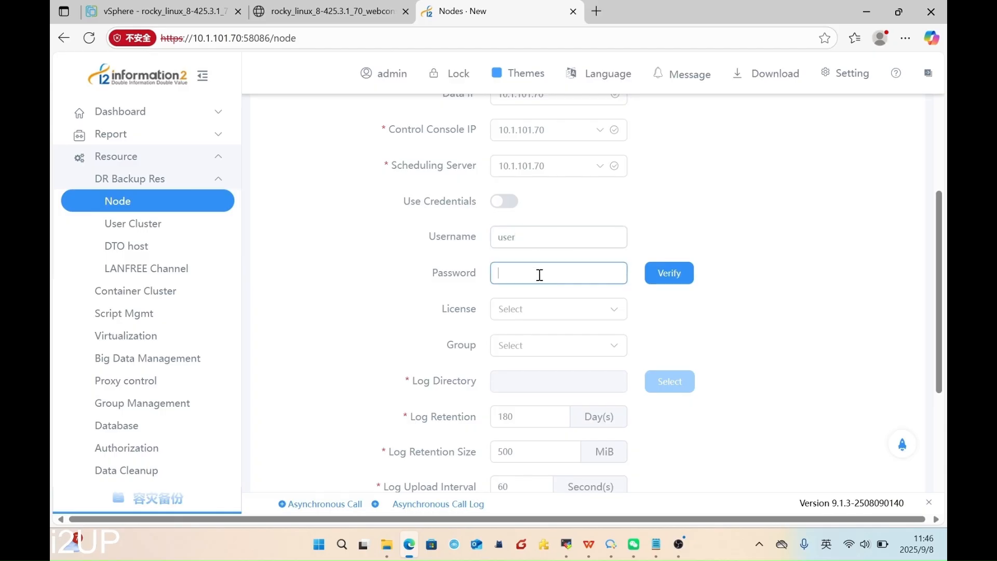
pyautogui.write('••••••••••')
pyautogui.click(684, 274)
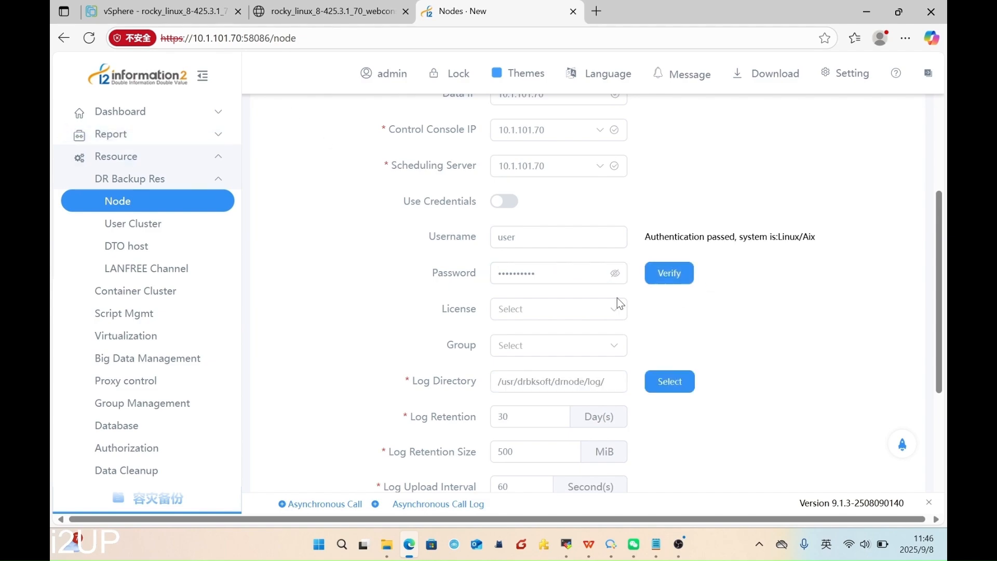
pyautogui.moveTo(644, 238); pyautogui.dragTo(802, 239)
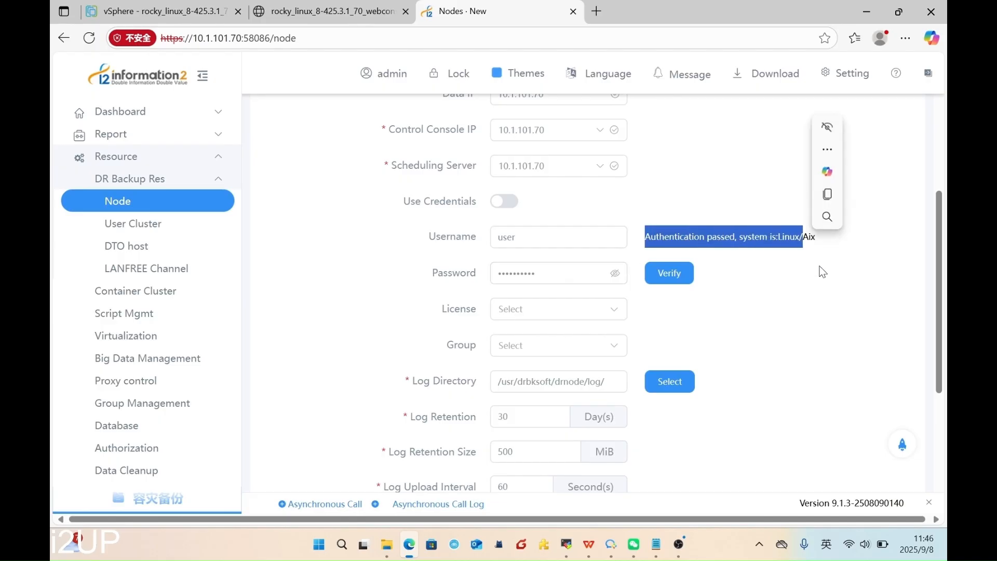
pyautogui.click(822, 272)
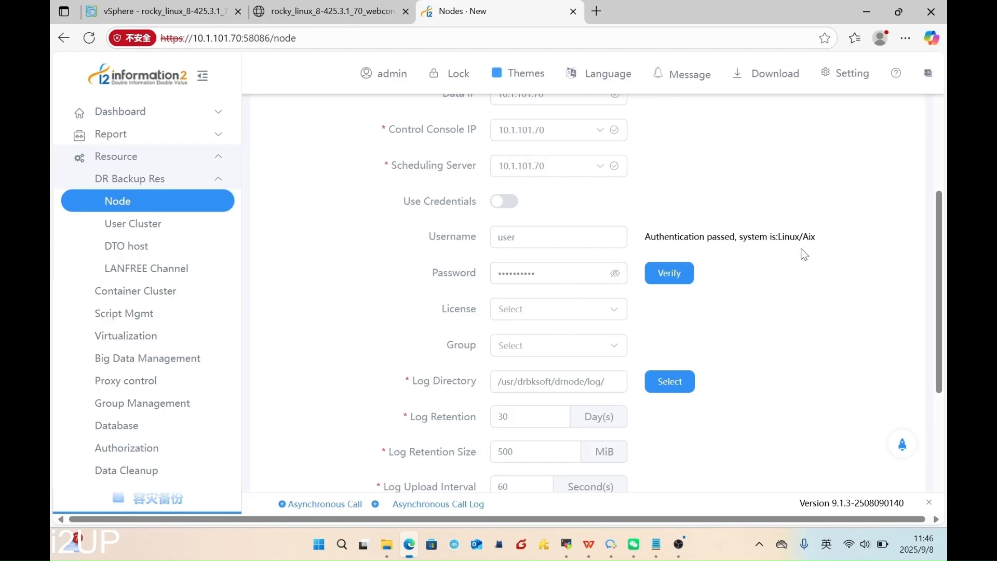
# - Confirm the new node so it appears ONLINE in the Node list
pyautogui.scroll(-2, 728, 311)
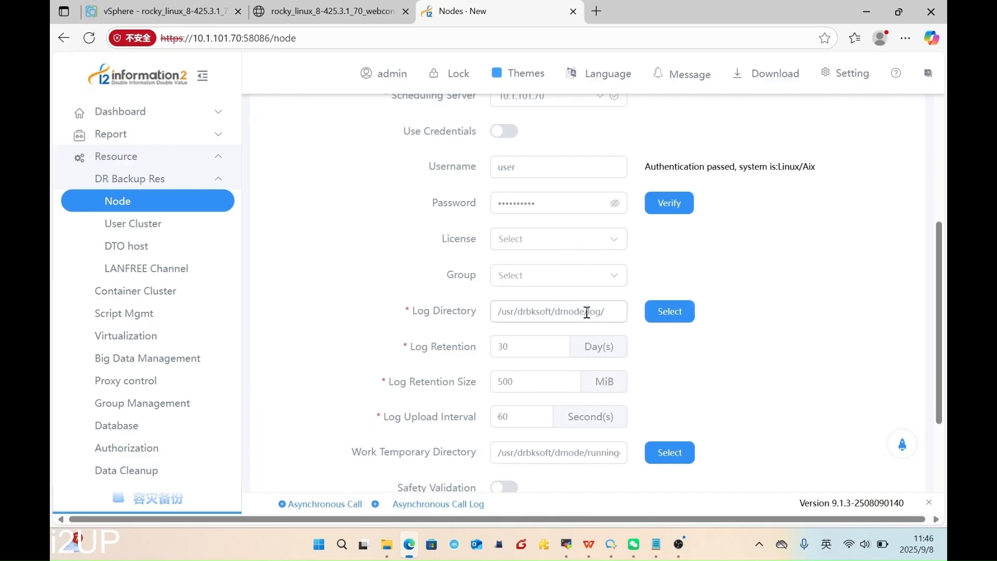
pyautogui.scroll(-3, 576, 311)
pyautogui.click(519, 461)
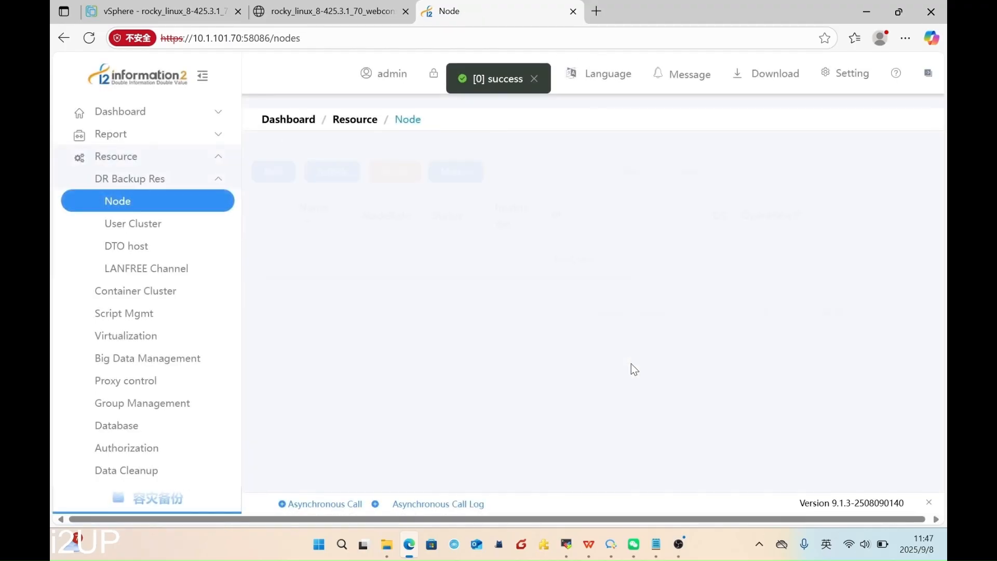
pyautogui.moveTo(469, 258)
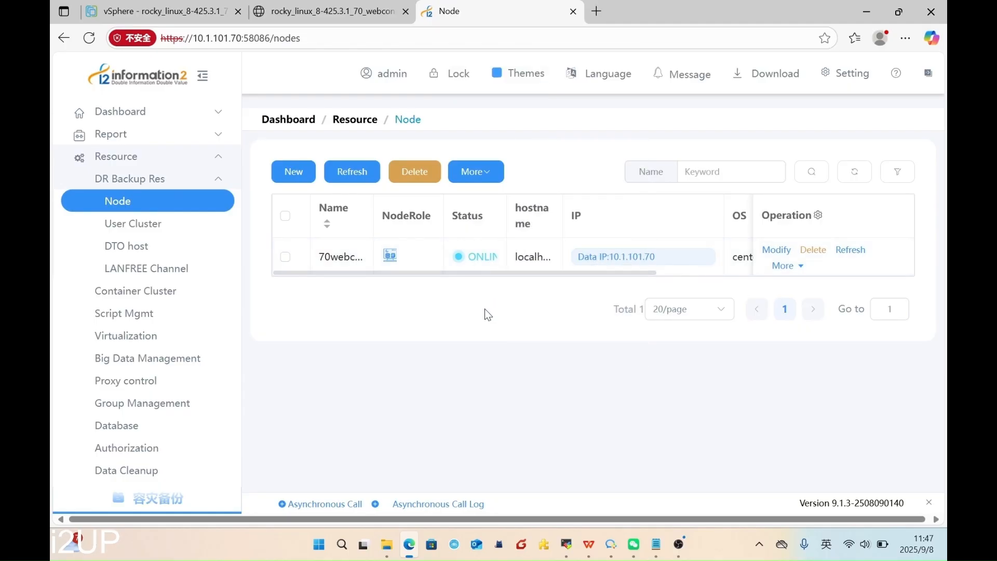
pyautogui.click(351, 14)
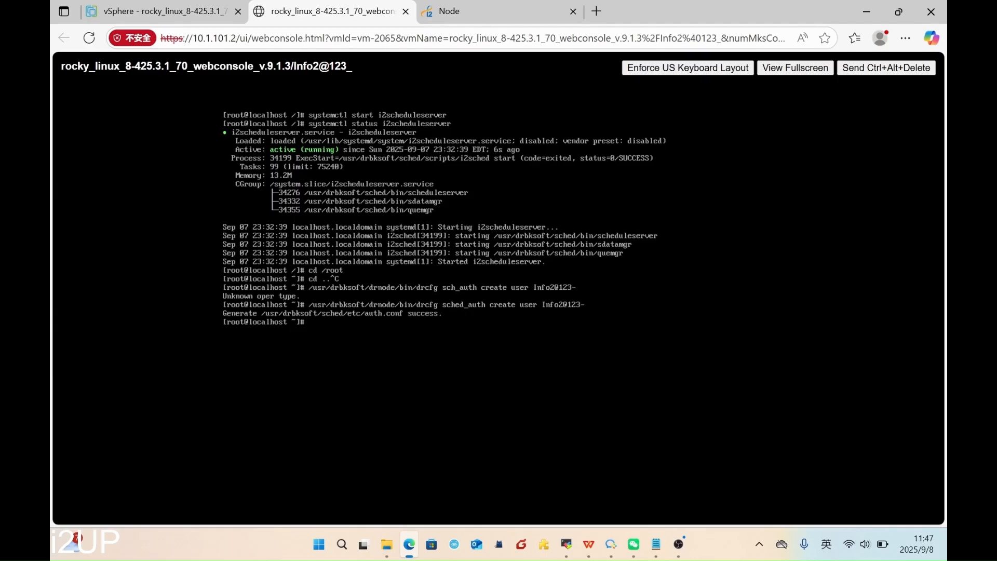
# - Clear the full-screen terminal, change into the vp folder and list its packages
pyautogui.click(795, 68)
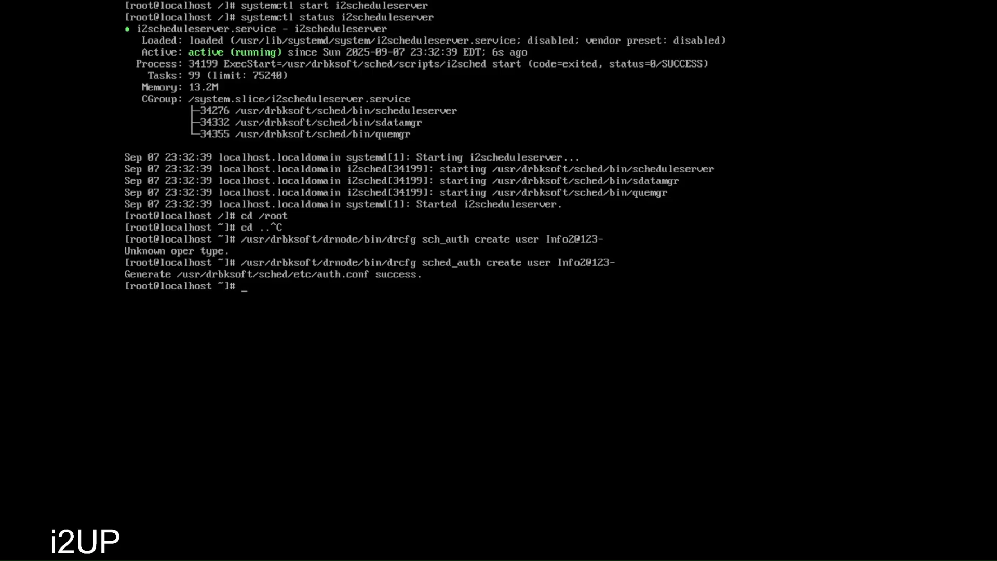
pyautogui.write('clear')
pyautogui.press('Return')
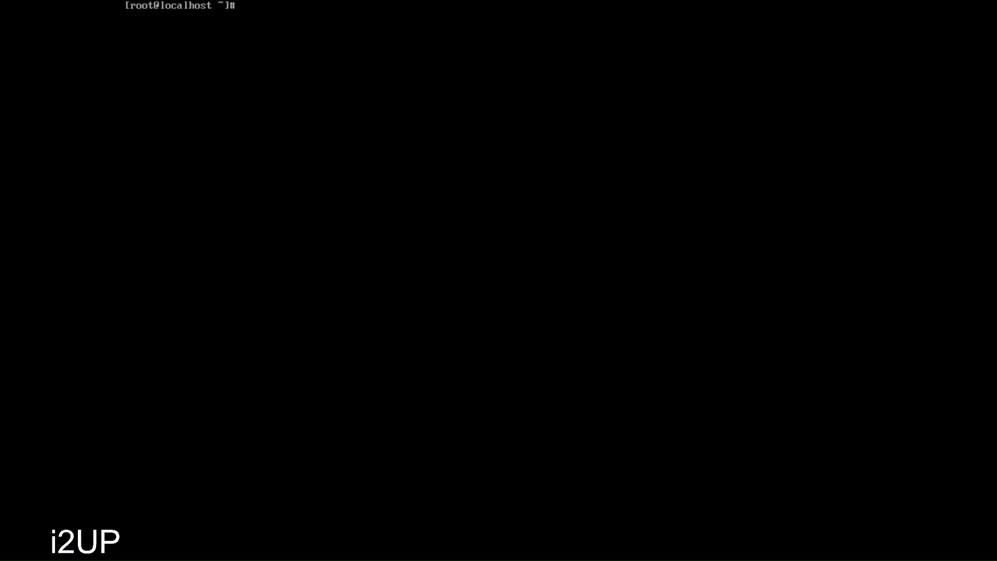
pyautogui.write('ls')
pyautogui.press('Return')
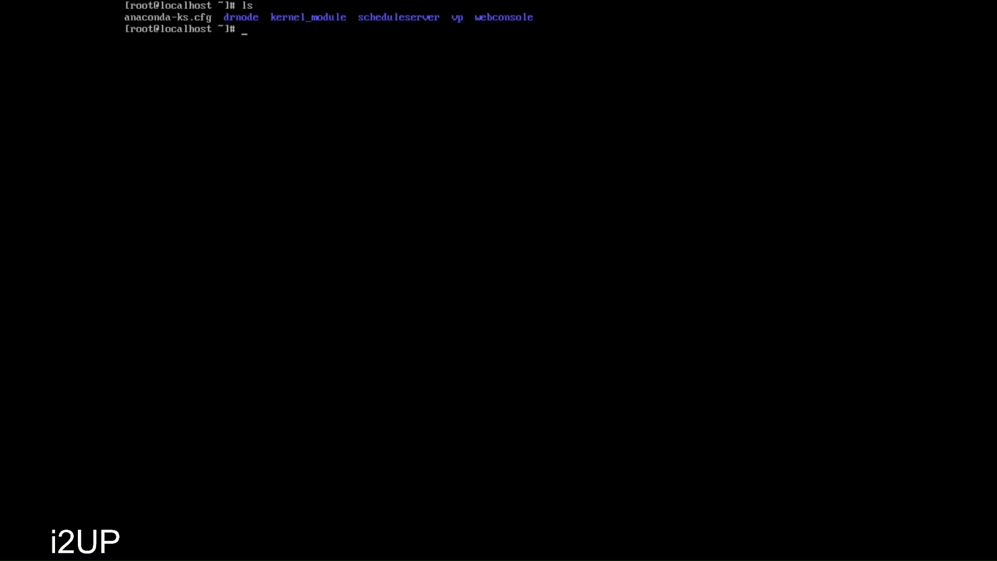
pyautogui.write('cd vp')
pyautogui.press('Return')
pyautogui.write('ls')
pyautogui.press('Return')
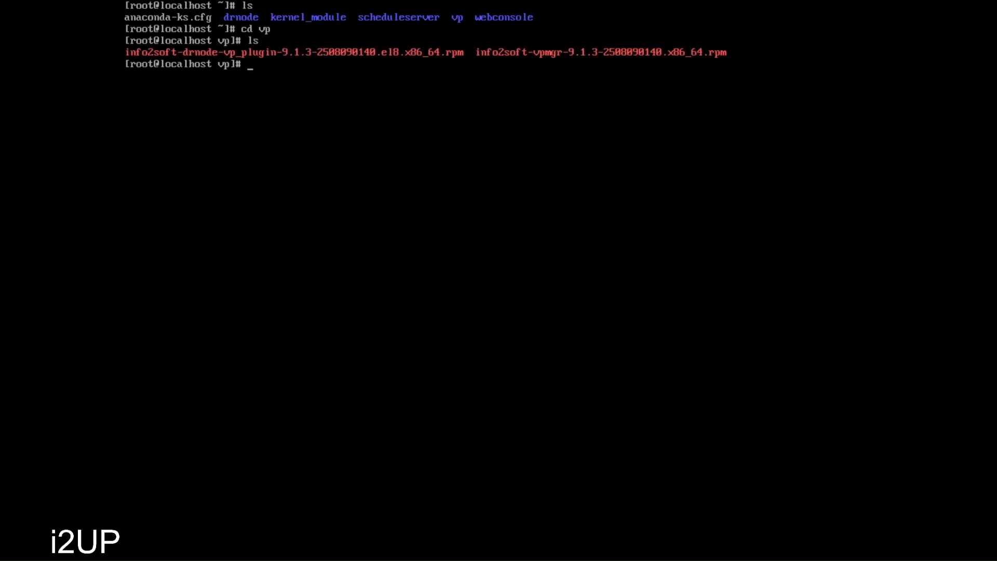
# - Install info2soft-vpmgr-9.1.3-2508090140.x86_64.rpm with rpm -ivh
pyautogui.write('rpm -ivh in')
pyautogui.press('Tab')
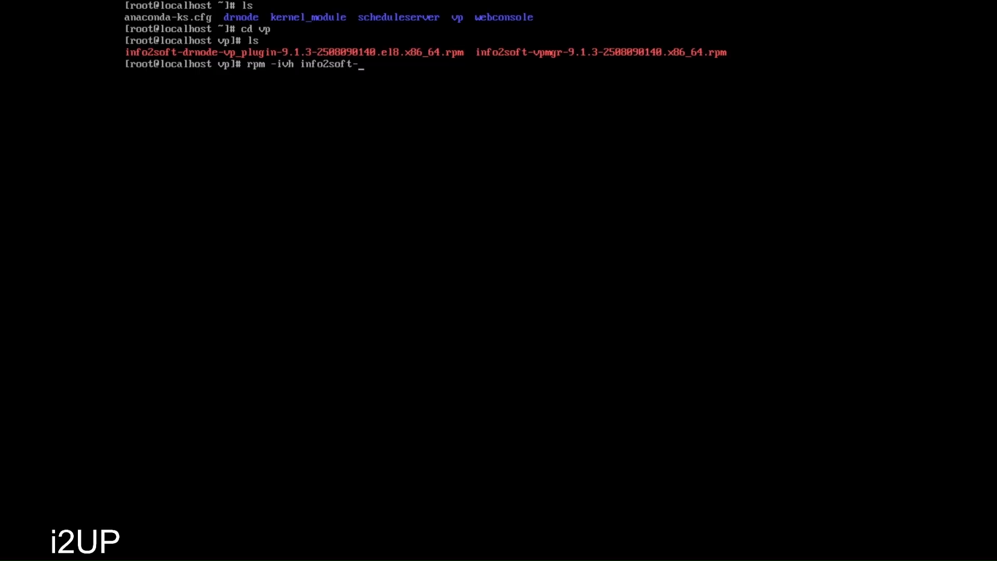
pyautogui.write('v')
pyautogui.press('Tab')
pyautogui.press('Return')
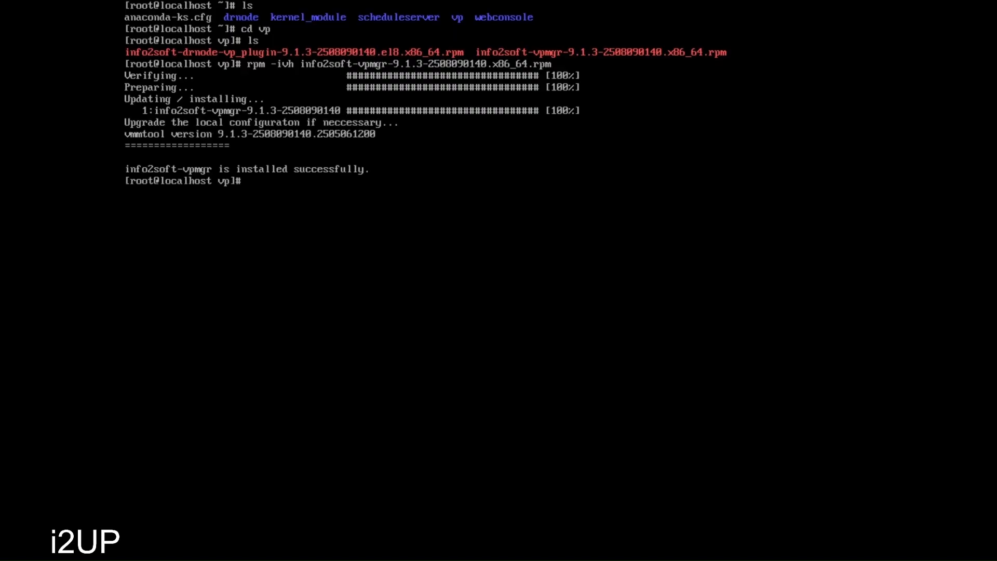
# - Rerun rpm -ivh on the info2soft-vpmgr rpm
pyautogui.press('Up')
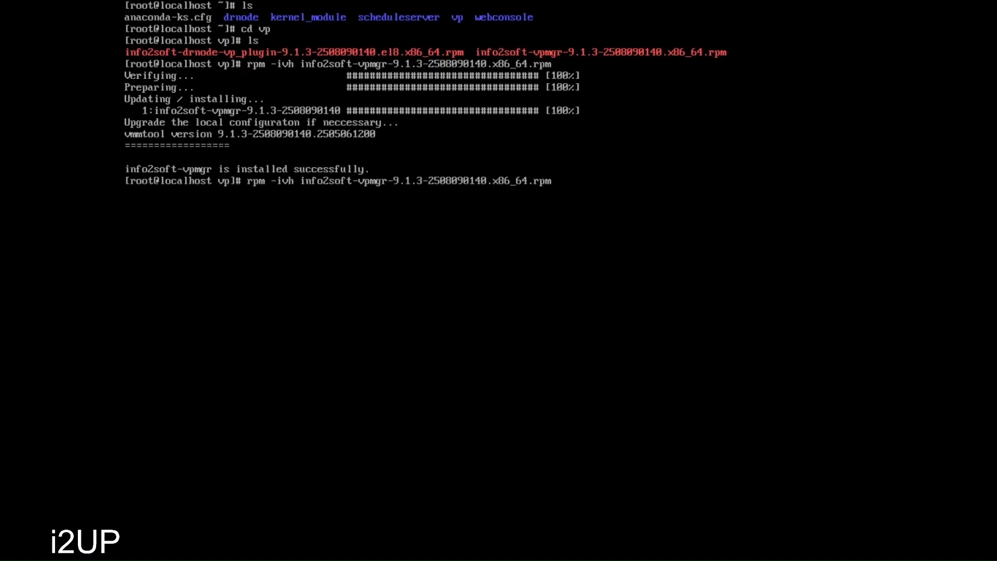
pyautogui.hotkey('ctrl', 'c')
pyautogui.write('rpm -ivh')
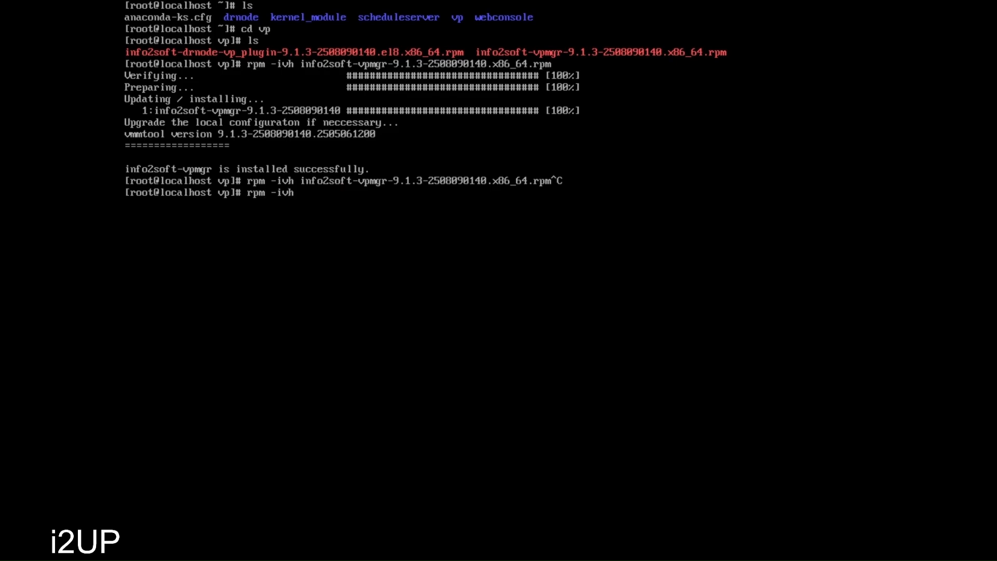
pyautogui.write(' vp')
pyautogui.press('BackSpace')
pyautogui.press('BackSpace')
pyautogui.write('info')
pyautogui.press('Tab')
pyautogui.write('v')
pyautogui.press('Tab')
pyautogui.press('Return')
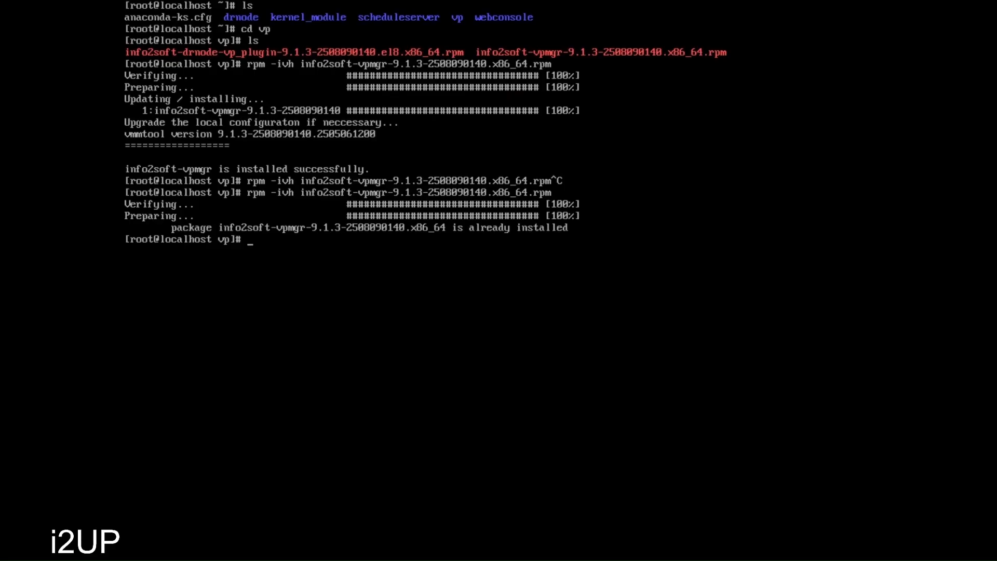
# - Install the info2soft-drnode-vp_plugin rpm with rpm -ivh
pyautogui.write('rpm -ivh')
pyautogui.press('BackSpace')
pyautogui.press('BackSpace')
pyautogui.press('BackSpace')
pyautogui.press('BackSpace')
pyautogui.press('BackSpace')
pyautogui.press('BackSpace')
pyautogui.press('BackSpace')
pyautogui.press('BackSpace')
pyautogui.press('BackSpace')
pyautogui.write('rpm -ivh in')
pyautogui.press('Tab')
pyautogui.write('dr')
pyautogui.press('Tab')
pyautogui.press('Return')
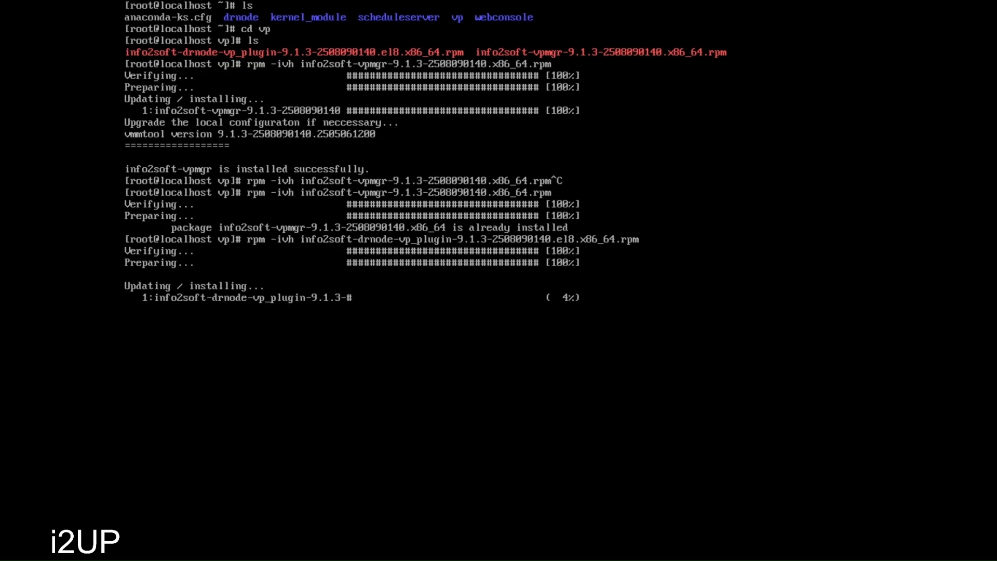
# - Return to the home directory with cd .. and clear the terminal
pyautogui.write('cd ..')
pyautogui.press('Return')
pyautogui.write('clear')
pyautogui.press('Return')
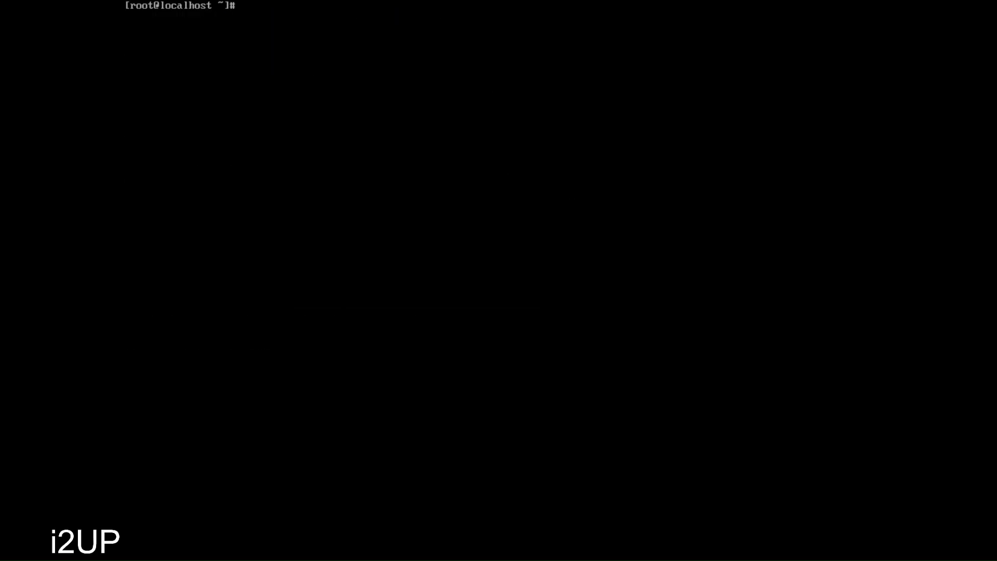
# - List the home directory and change into the kernel_module folder
pyautogui.write('ls')
pyautogui.press('Return')
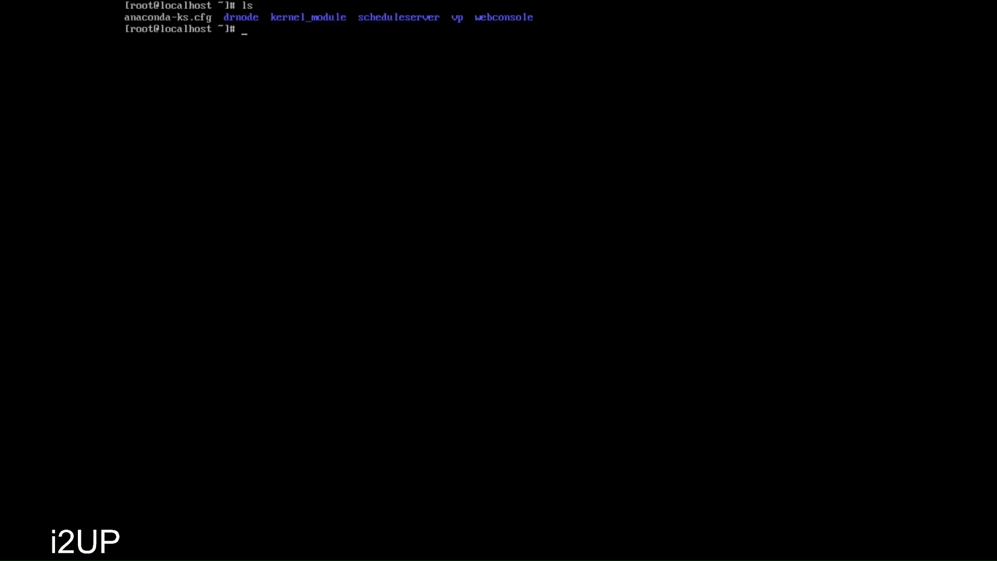
pyautogui.write('cd ker')
pyautogui.press('Tab')
pyautogui.press('Return')
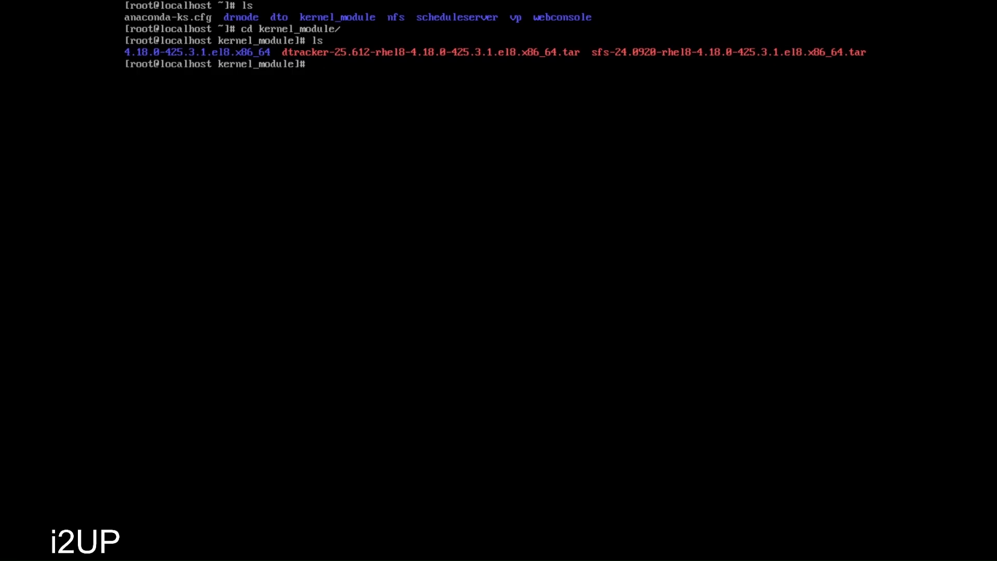
# - Run /usr/drbksoft/drnode/scripts/kernel_module_install.sh on the dtracker .tar package to install dtracker.ko
pyautogui.write('usr/dr')
pyautogui.press('Tab')
pyautogui.write('dr')
pyautogui.press('Tab')
pyautogui.write('scrip')
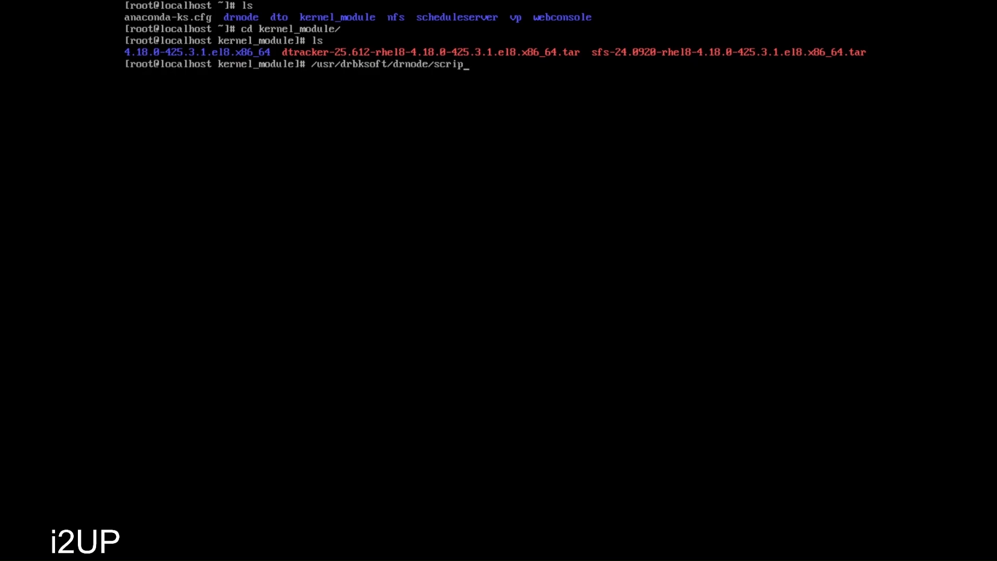
pyautogui.press('Tab')
pyautogui.write('s')
pyautogui.press('BackSpace')
pyautogui.write('kerne')
pyautogui.press('Tab')
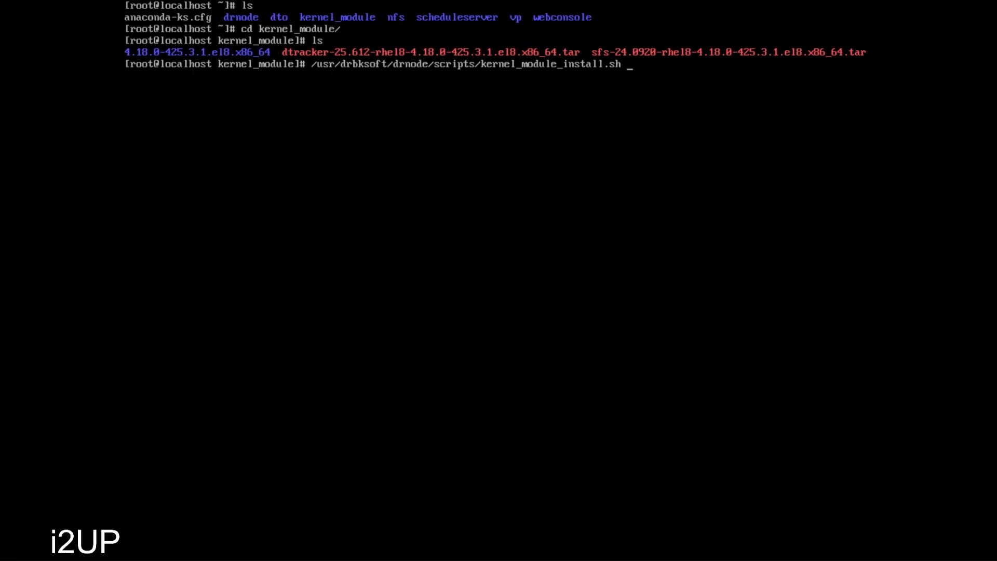
pyautogui.write('dt')
pyautogui.press('Tab')
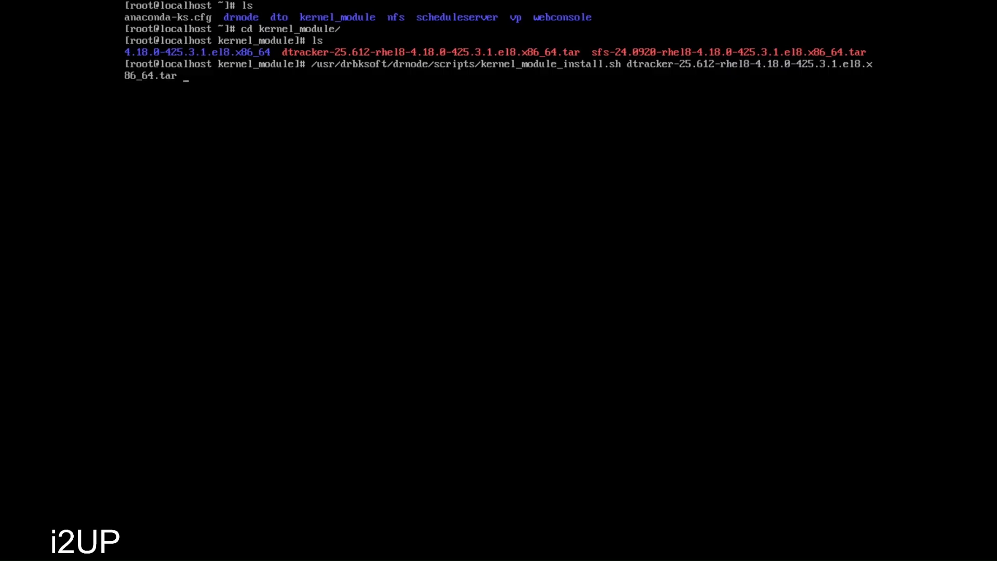
pyautogui.press('Return')
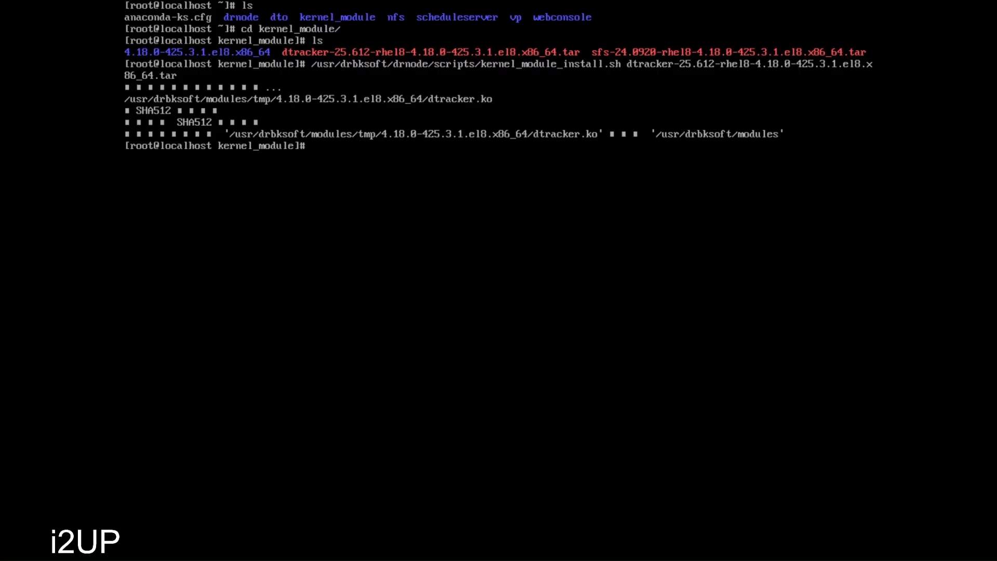
pyautogui.press('Up')
# - Rerun kernel_module_install.sh on the sfs-24.0920-rhel8-4.18.0-425.3.1.el8 package instead of dtracker
pyautogui.press('BackSpace')
pyautogui.press('BackSpace')
pyautogui.press('BackSpace')
pyautogui.press('BackSpace')
pyautogui.press('BackSpace')
pyautogui.press('BackSpace')
pyautogui.press('BackSpace')
pyautogui.press('BackSpace')
pyautogui.press('BackSpace')
pyautogui.press('BackSpace')
pyautogui.press('BackSpace')
pyautogui.press('BackSpace')
pyautogui.press('BackSpace')
pyautogui.press('BackSpace')
pyautogui.press('BackSpace')
pyautogui.press('BackSpace')
pyautogui.press('BackSpace')
pyautogui.press('BackSpace')
pyautogui.press('BackSpace')
pyautogui.press('BackSpace')
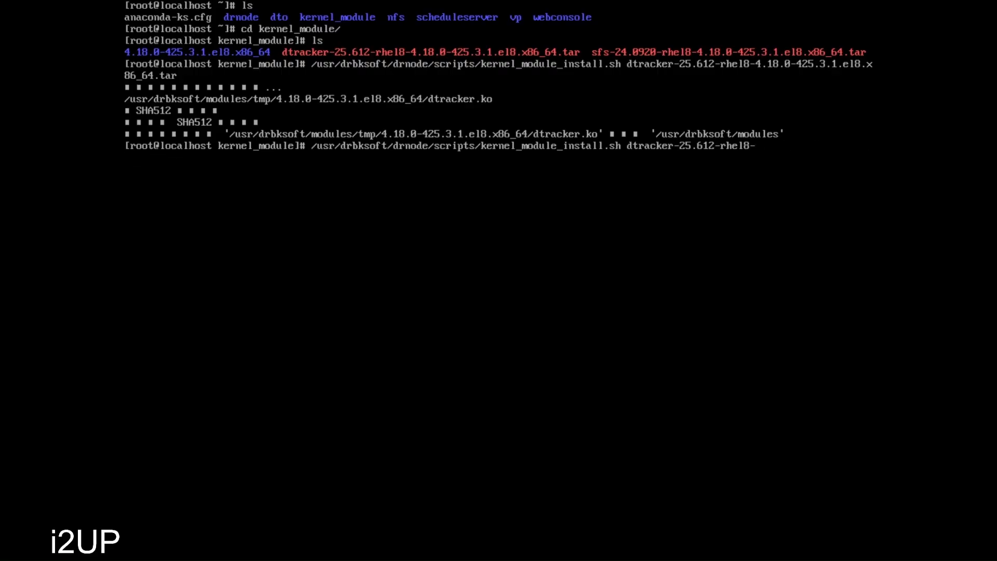
pyautogui.press('BackSpace')
pyautogui.press('BackSpace')
pyautogui.press('BackSpace')
pyautogui.press('BackSpace')
pyautogui.press('BackSpace')
pyautogui.press('BackSpace')
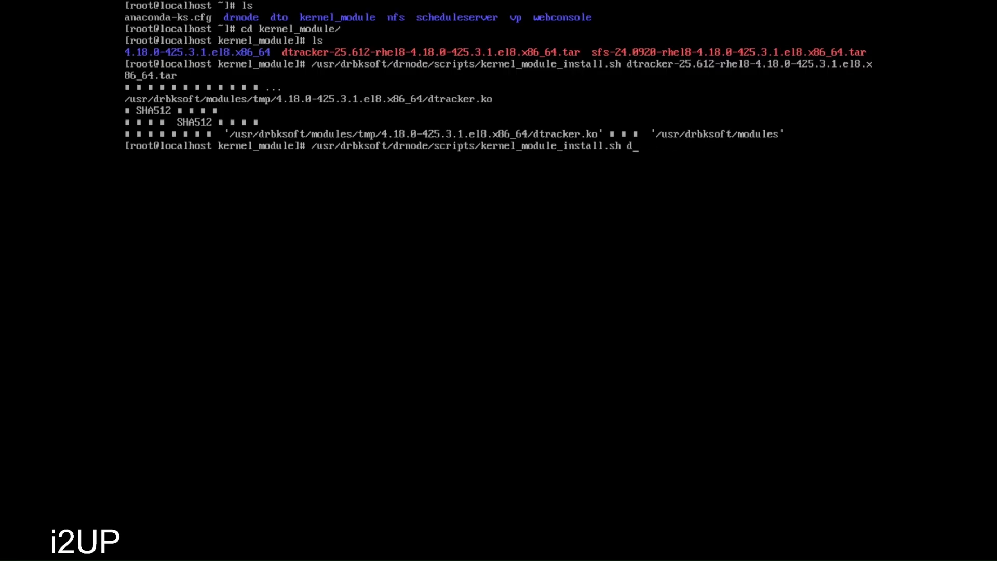
pyautogui.write('sfs')
pyautogui.press('Tab')
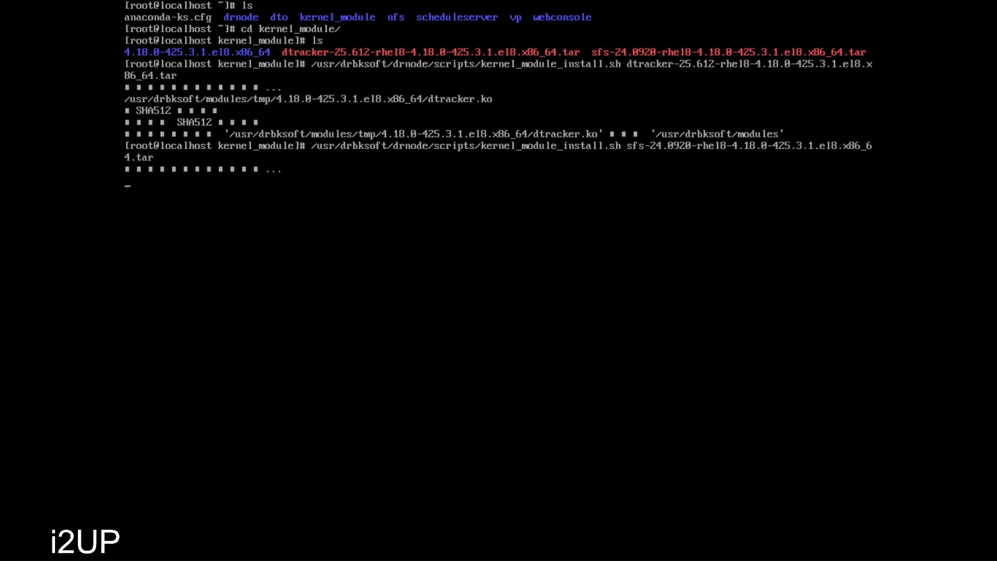
pyautogui.press('Return')
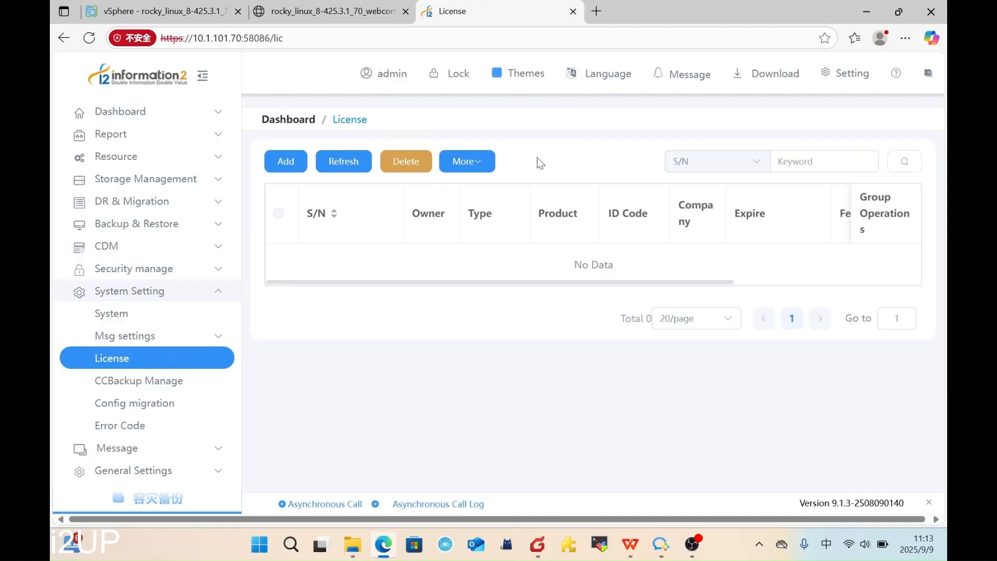
# - Copy the webconsole's Console ID from the License page's More menu
pyautogui.click(473, 162)
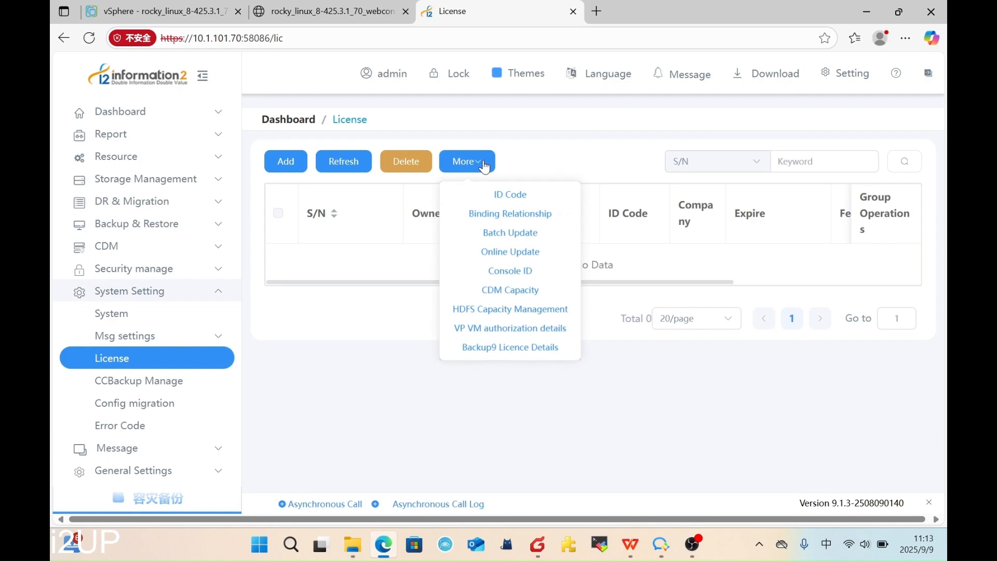
pyautogui.click(530, 271)
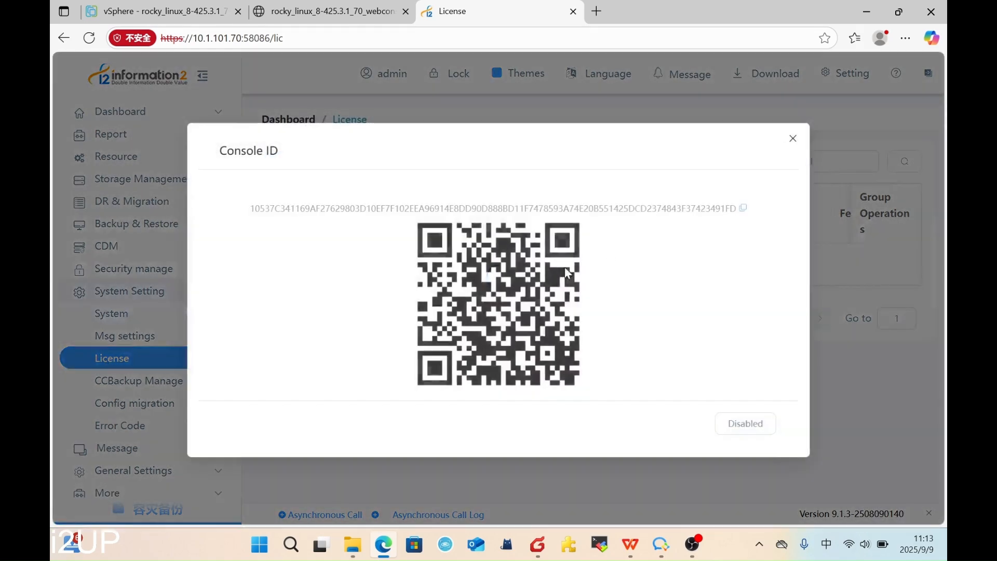
pyautogui.click(743, 209)
pyautogui.click(793, 138)
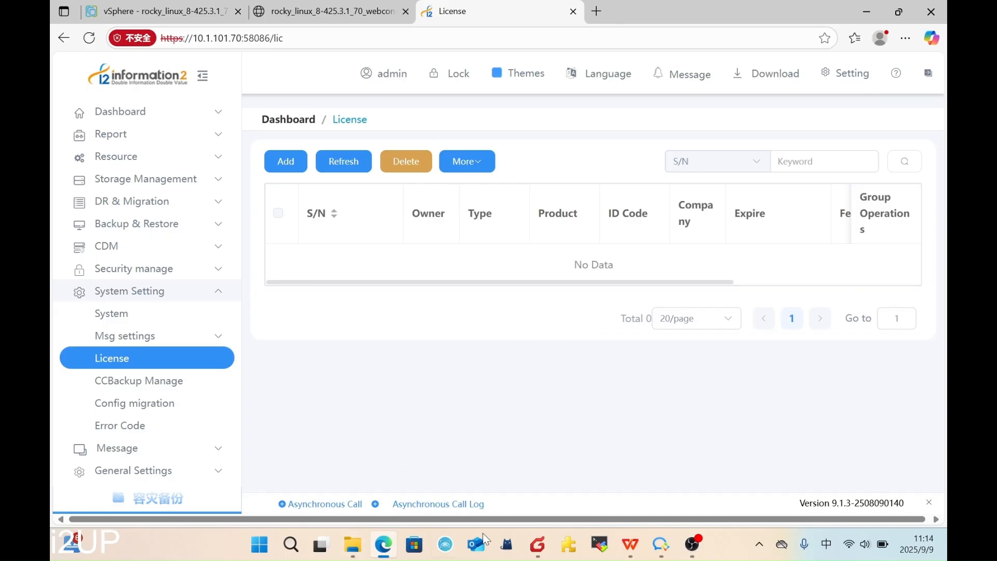
# - Open the I2_Lic license file in Notepad, select all its text, and return to i2UP
pyautogui.click(353, 546)
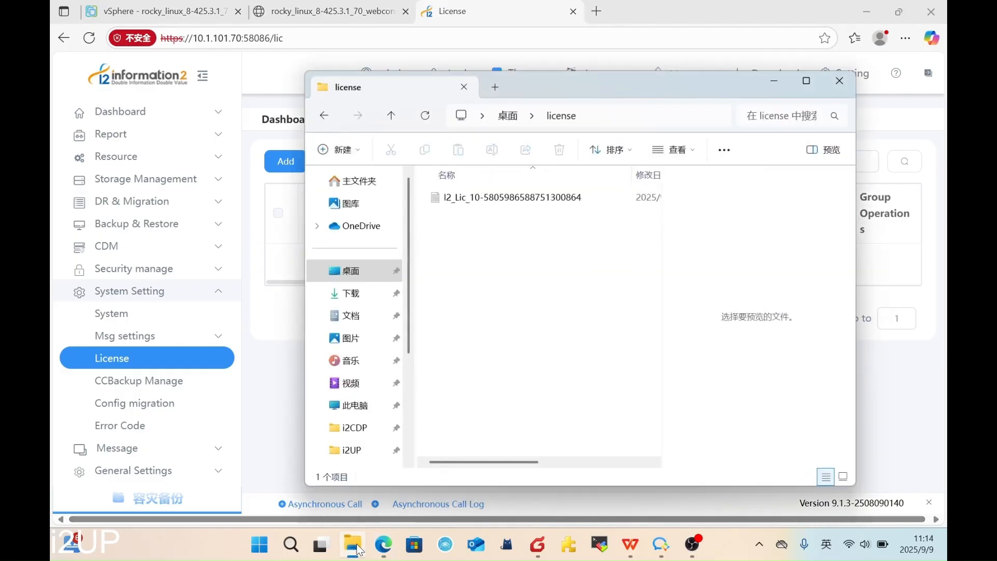
pyautogui.click(563, 200)
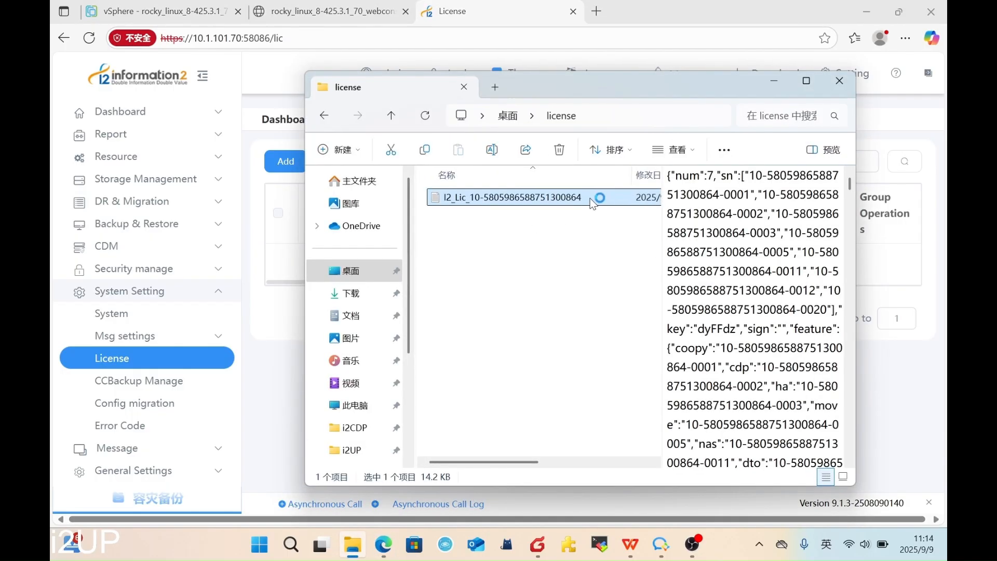
pyautogui.doubleClick(593, 200)
pyautogui.moveTo(690, 114); pyautogui.dragTo(787, 85)
pyautogui.click(685, 277)
pyautogui.hotkey('ctrl', 'a')
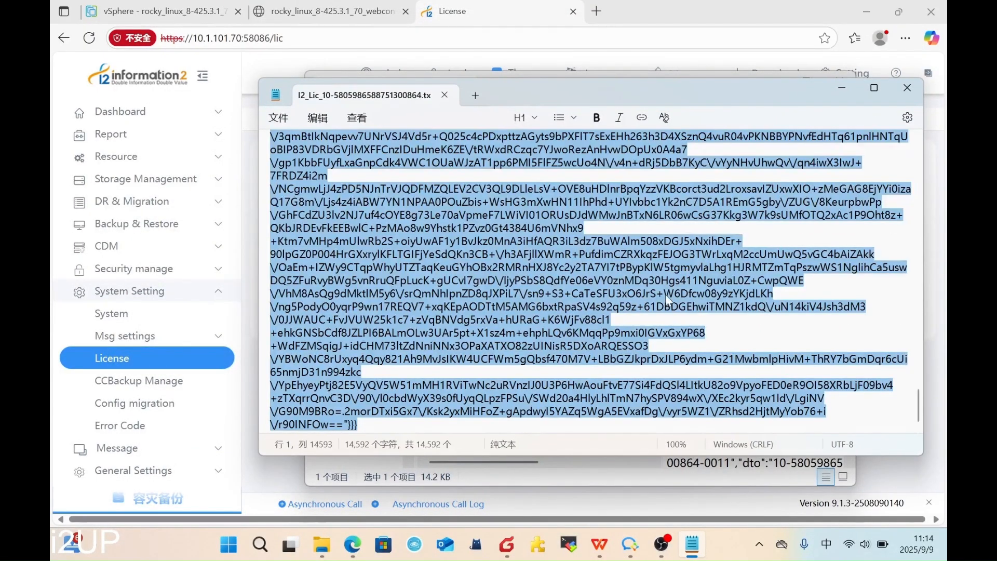
pyautogui.click(263, 468)
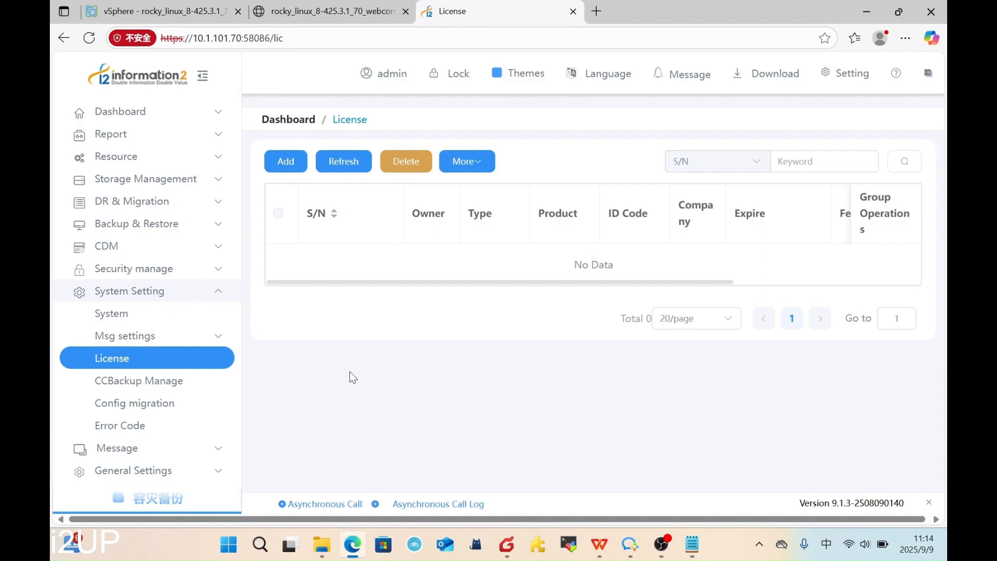
# - Add a license by pasting the copied text as Registration Code, confirming, and enabling licensed menus
pyautogui.click(287, 162)
pyautogui.click(382, 202)
pyautogui.hotkey('ctrl', 'v')
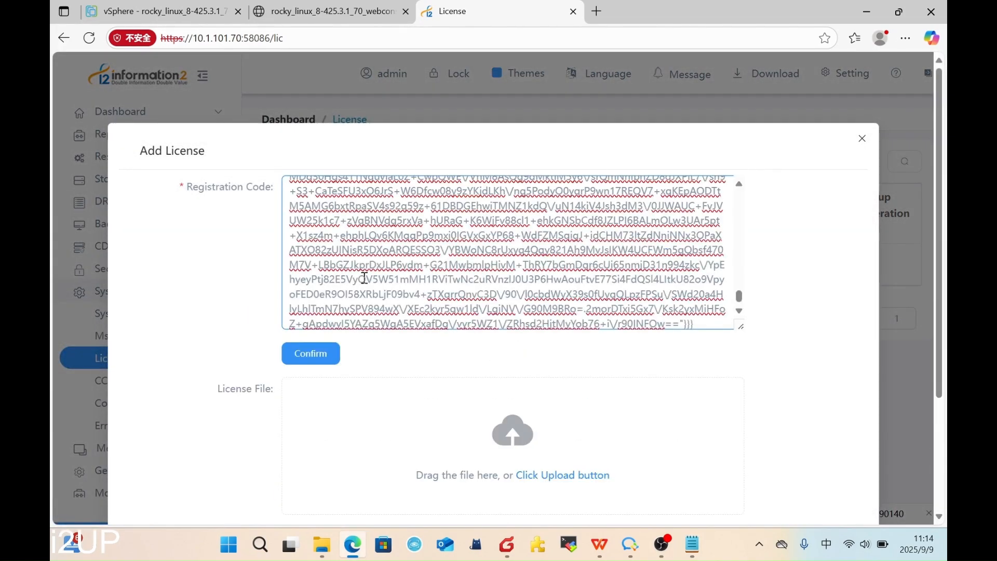
pyautogui.scroll(3, 366, 269)
pyautogui.scroll(5, 365, 269)
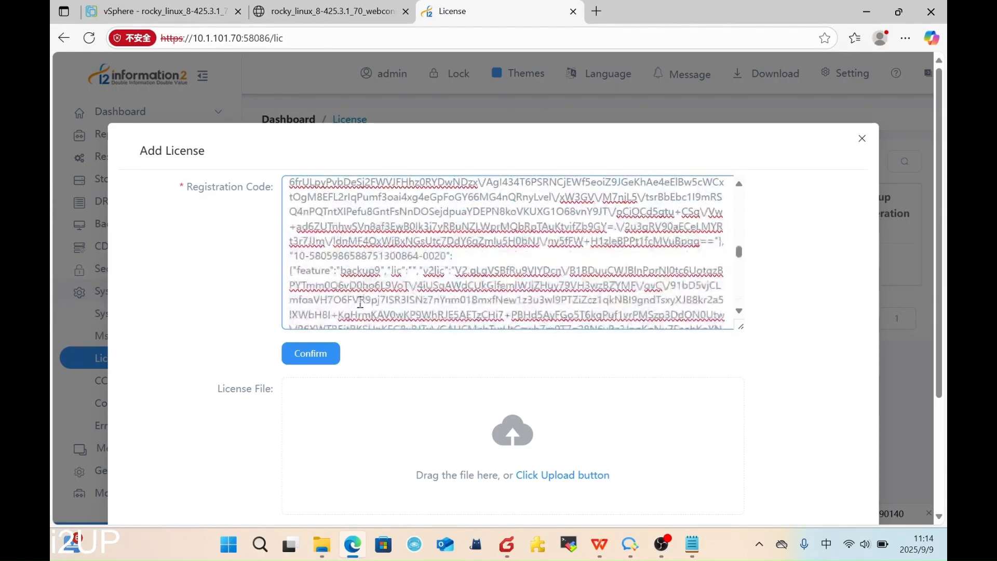
pyautogui.scroll(-1, 459, 348)
pyautogui.scroll(-3, 455, 347)
pyautogui.scroll(2, 338, 236)
pyautogui.click(327, 264)
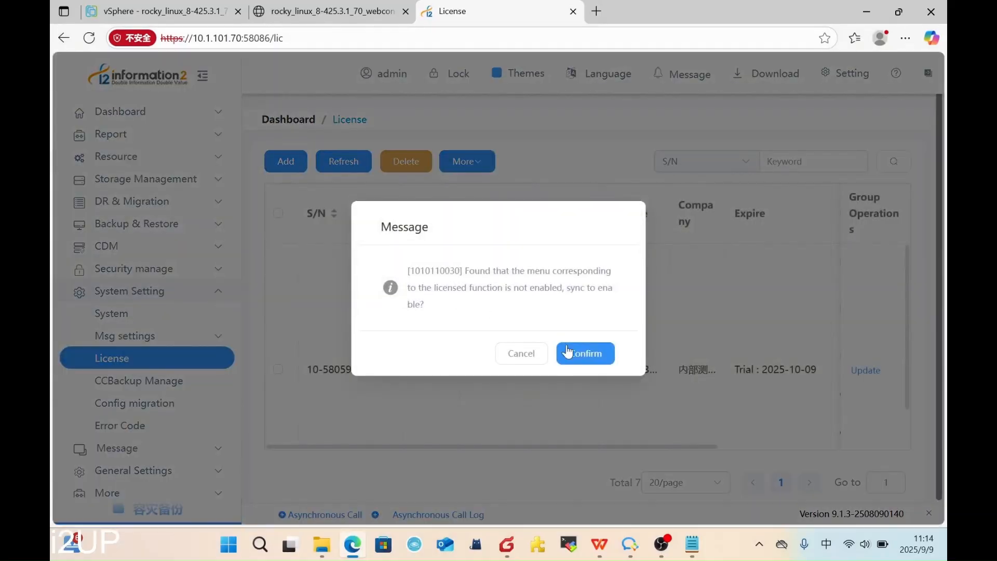
pyautogui.click(585, 352)
pyautogui.scroll(-1, 534, 320)
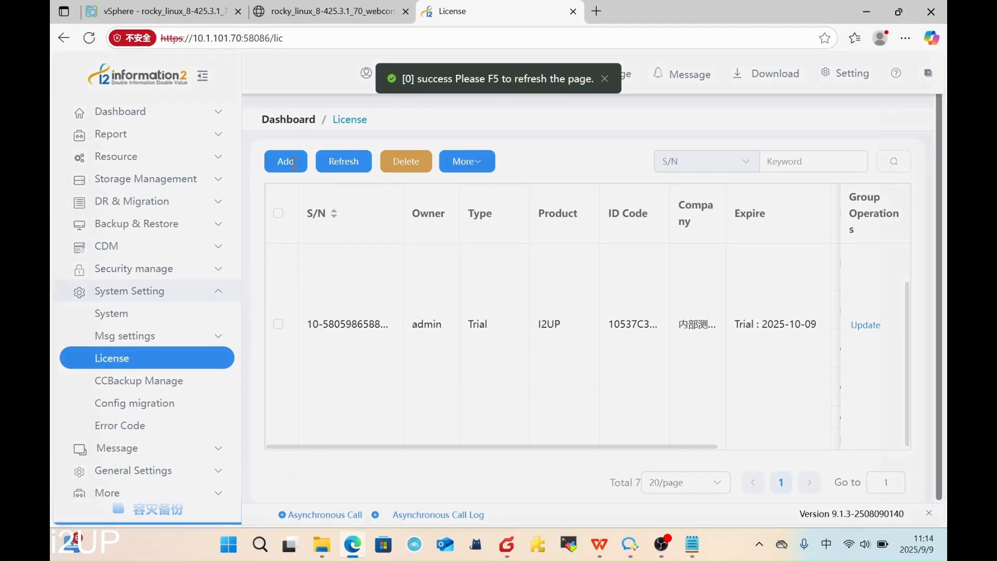
# - Add another license by dropping the license file from the folder and uploading it
pyautogui.click(292, 165)
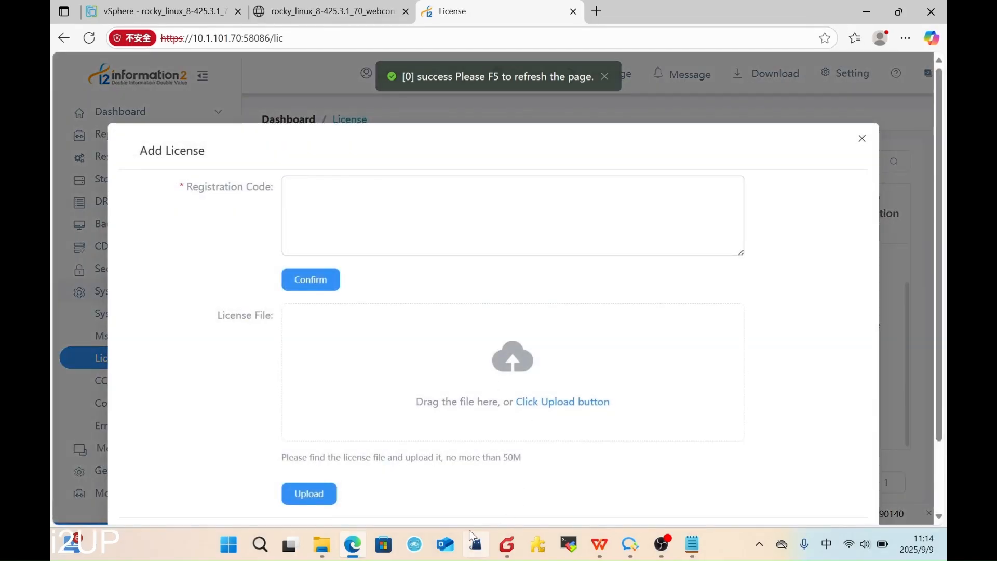
pyautogui.click(323, 544)
pyautogui.moveTo(574, 100); pyautogui.dragTo(709, 89)
pyautogui.moveTo(584, 201); pyautogui.dragTo(357, 385)
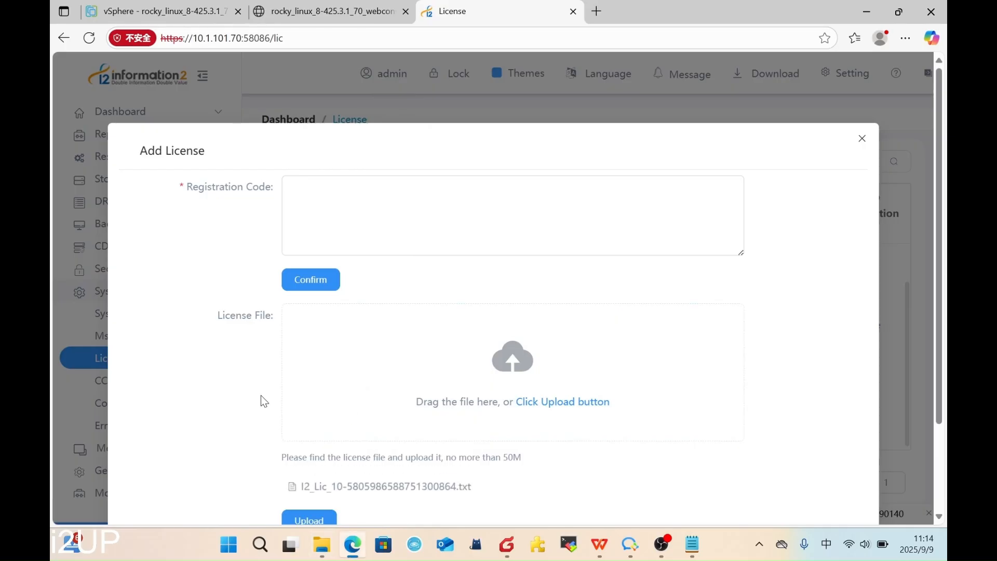
pyautogui.scroll(-2, 276, 411)
pyautogui.click(291, 410)
pyautogui.scroll(2, 830, 285)
pyautogui.click(860, 139)
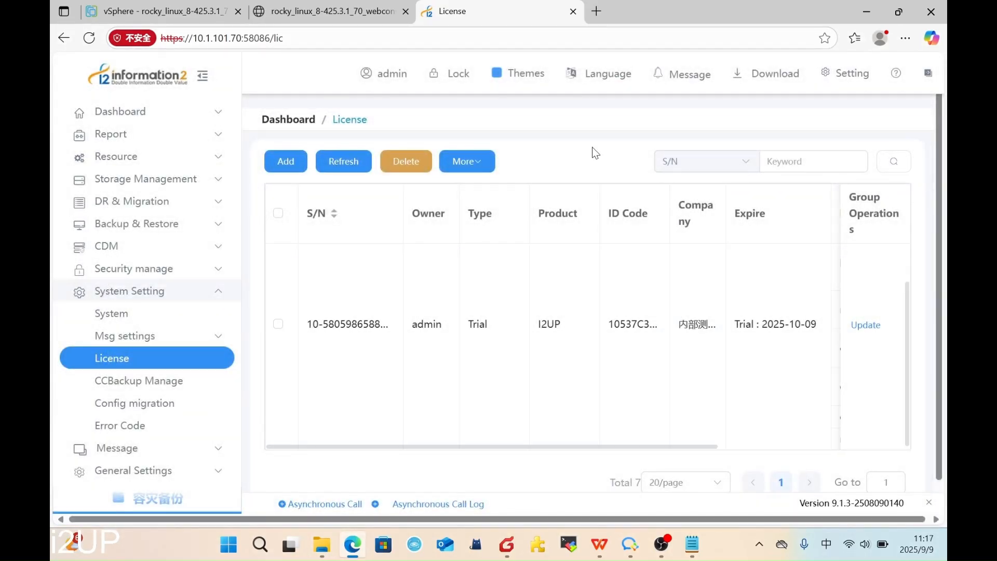